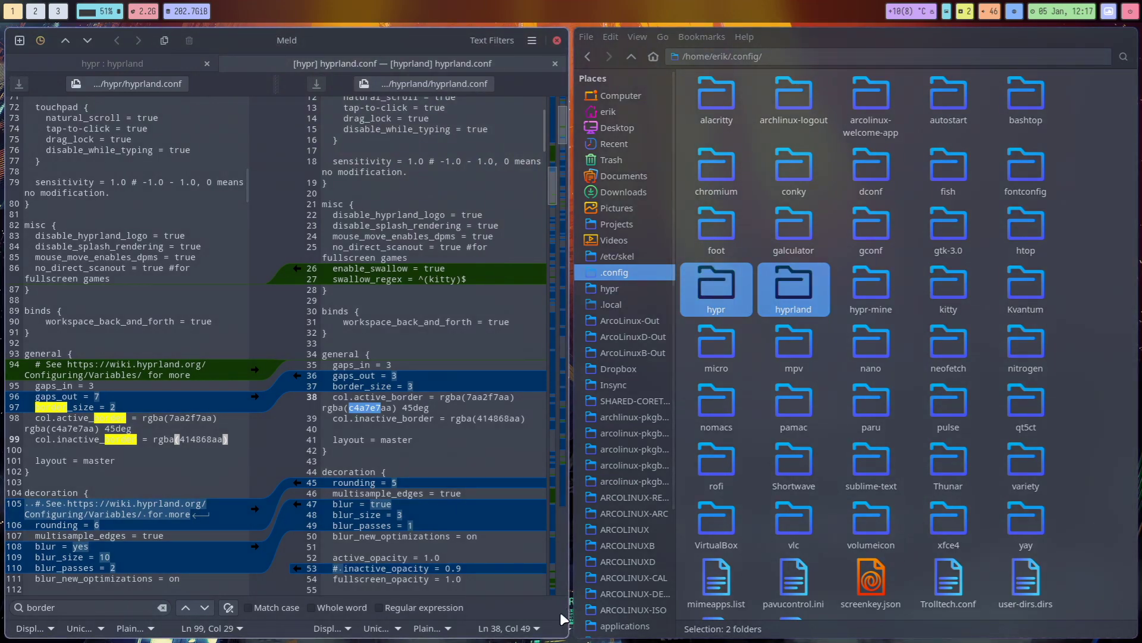
Step: Widen Thunar's side pane, then close the Meld hyprland.conf comparison and Thunar
left_click(207, 430)
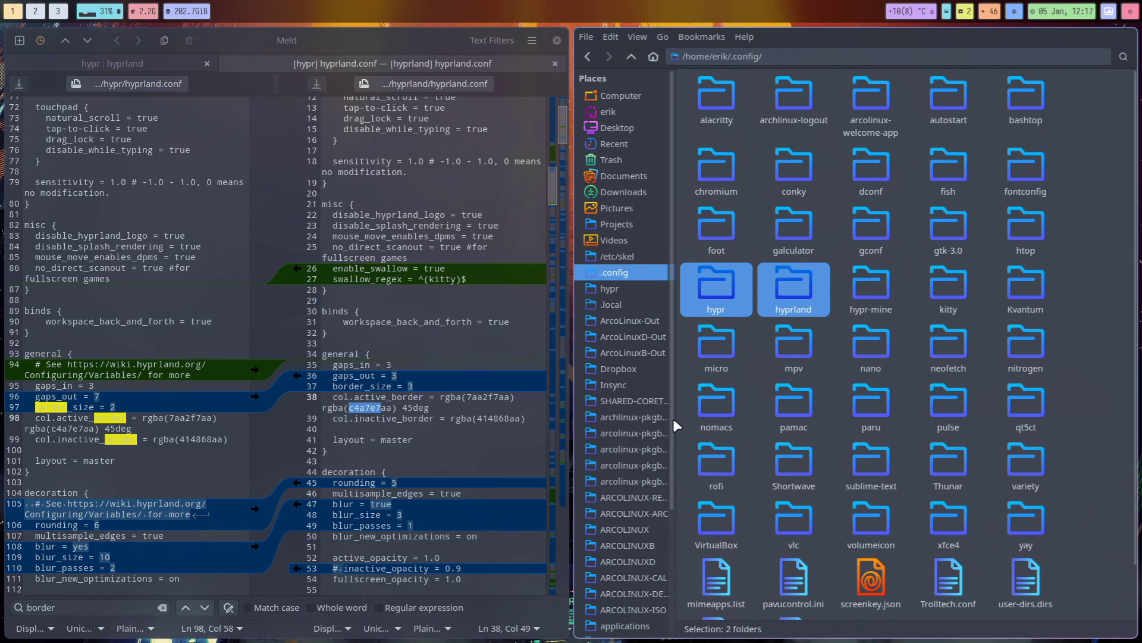
left_click_drag(676, 426, 698, 417)
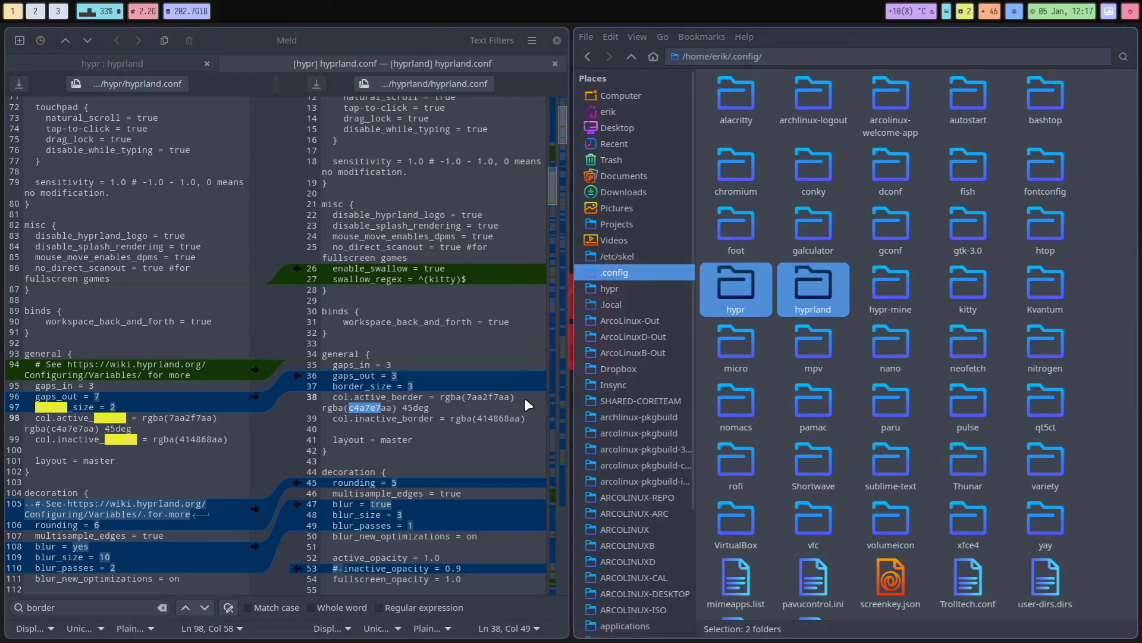
key("super+q")
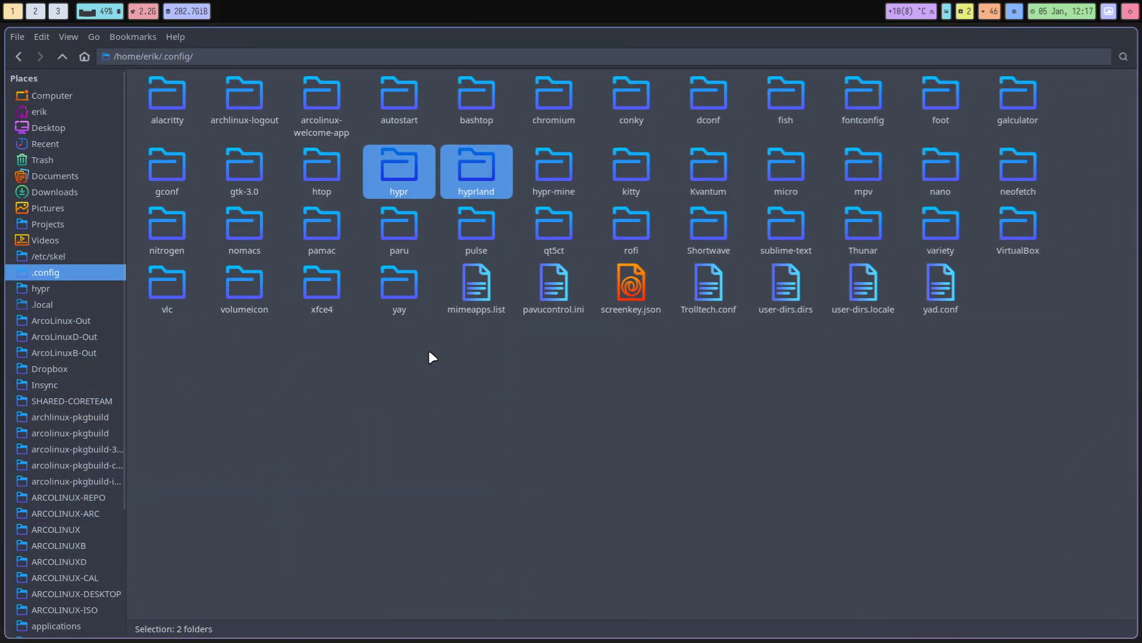
key("super+q")
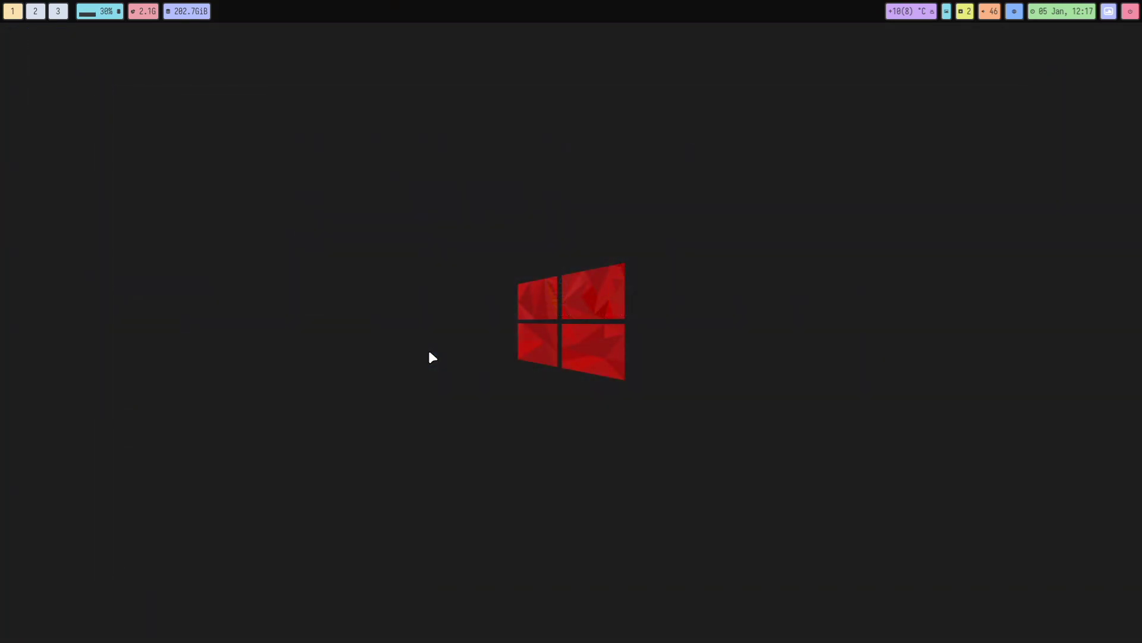
Step: Set the holographic city scene as wallpaper from Variety's Wallpaper Selector
right_click(1106, 11)
left_click(1072, 166)
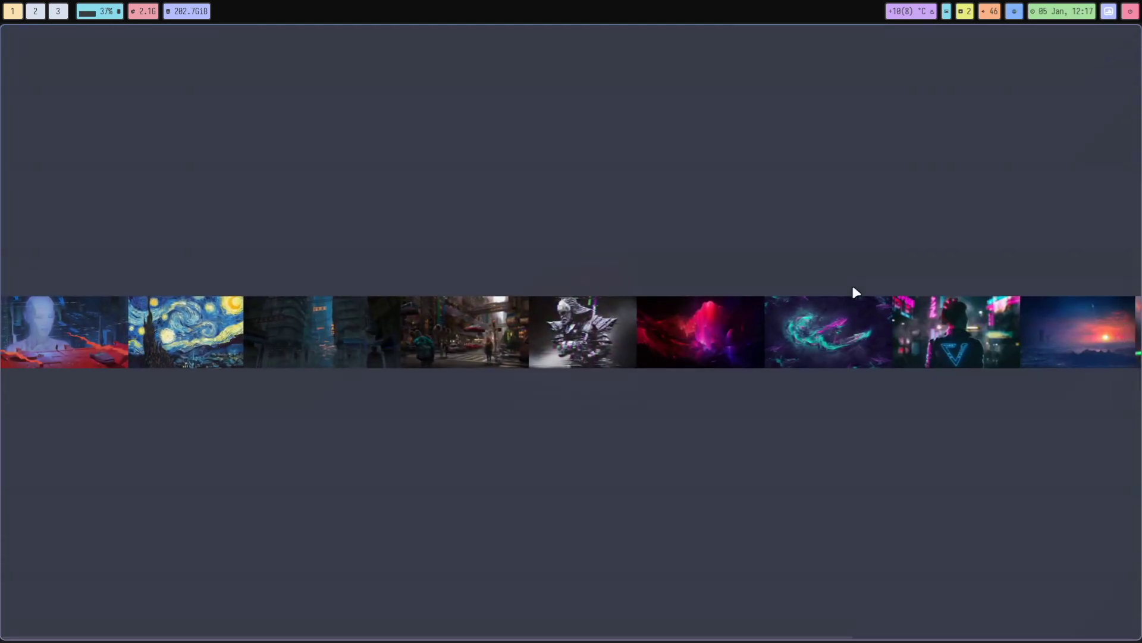
scroll(461, 335, "up", 3)
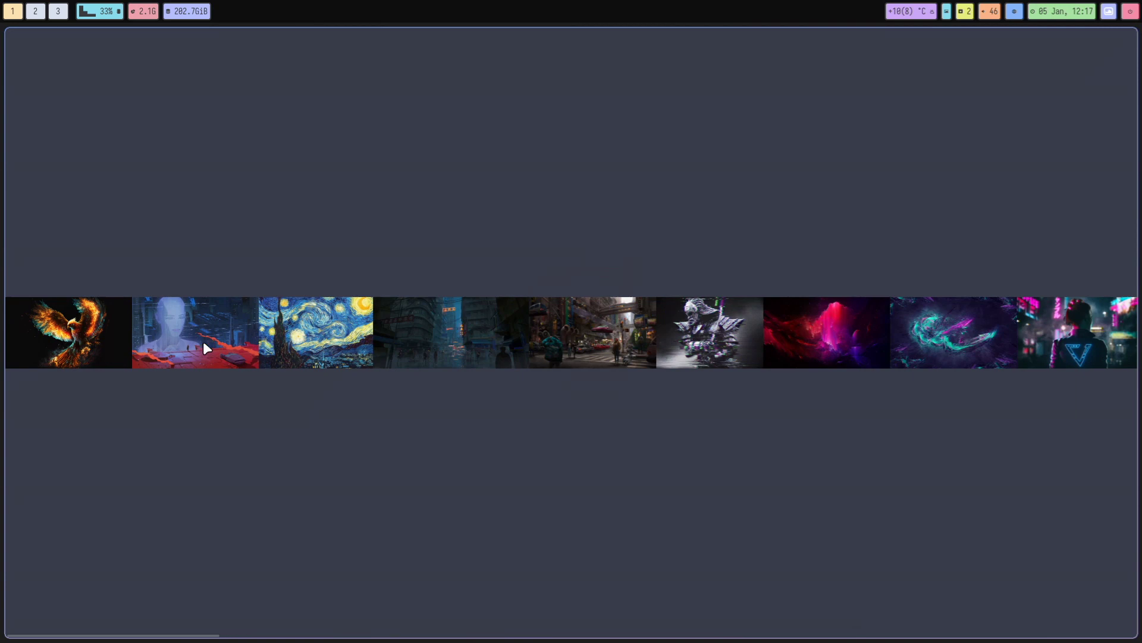
right_click(192, 341)
left_click(228, 326)
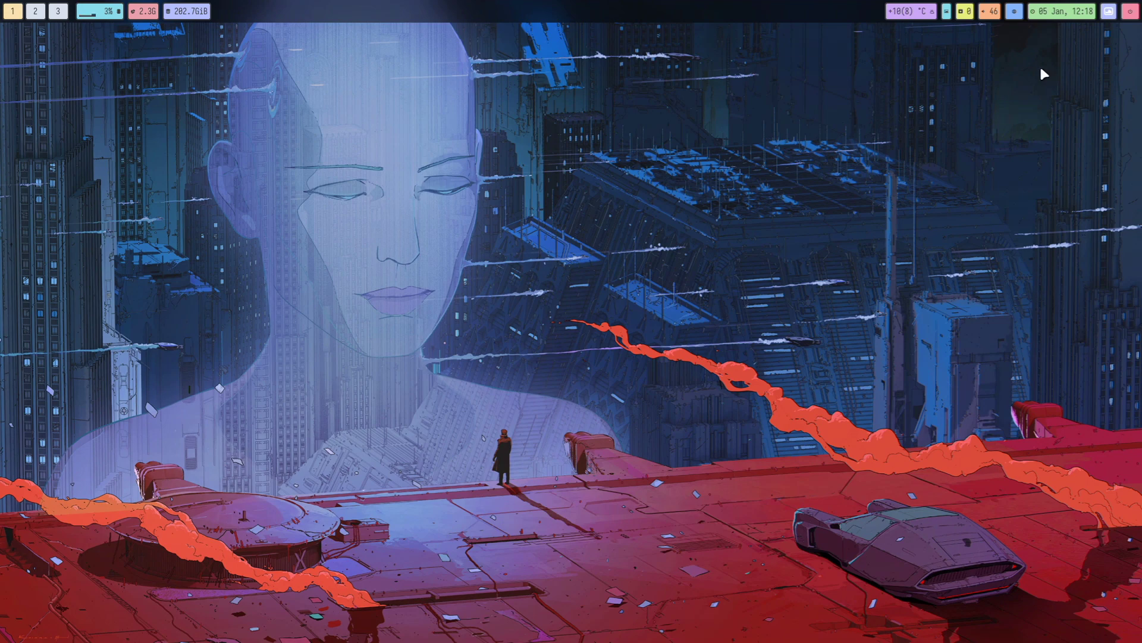
Step: Reopen Variety's Wallpaper Selector briefly and dismiss it
left_click(1110, 13)
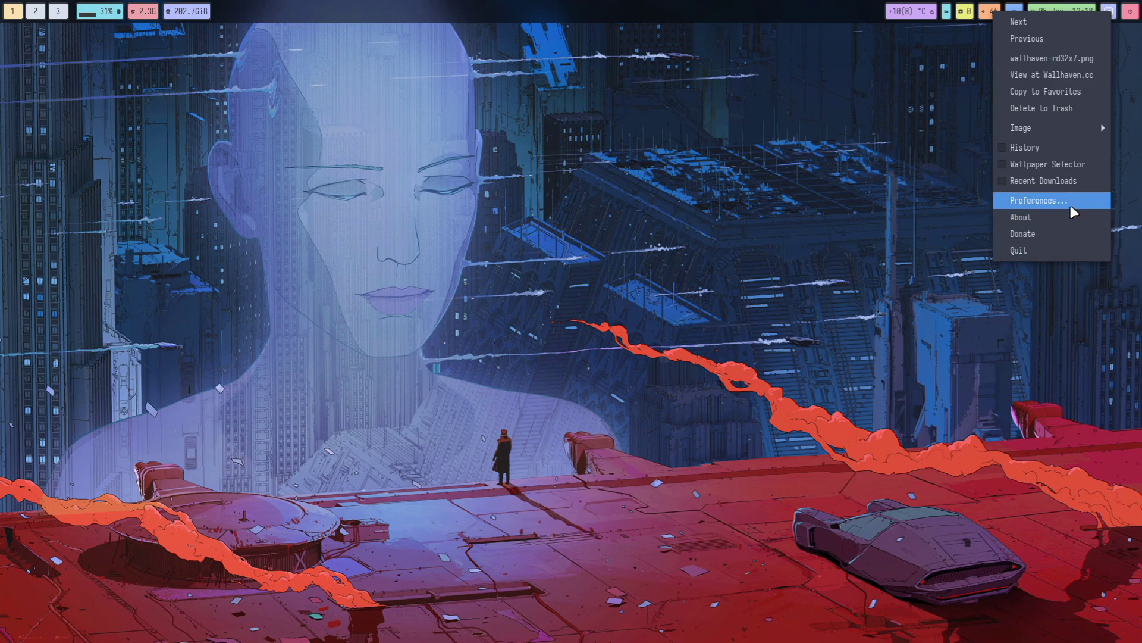
left_click(1048, 164)
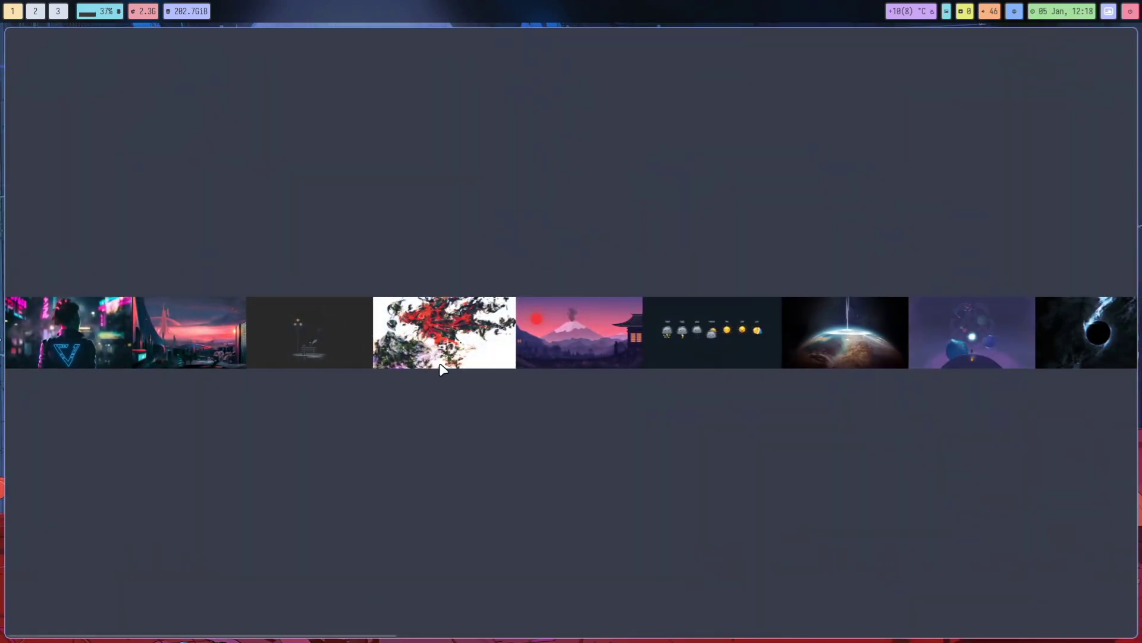
key("Escape")
Step: View and close Variety's Preferences with four Wallhaven sources, then open a home file manager
left_click(1109, 13)
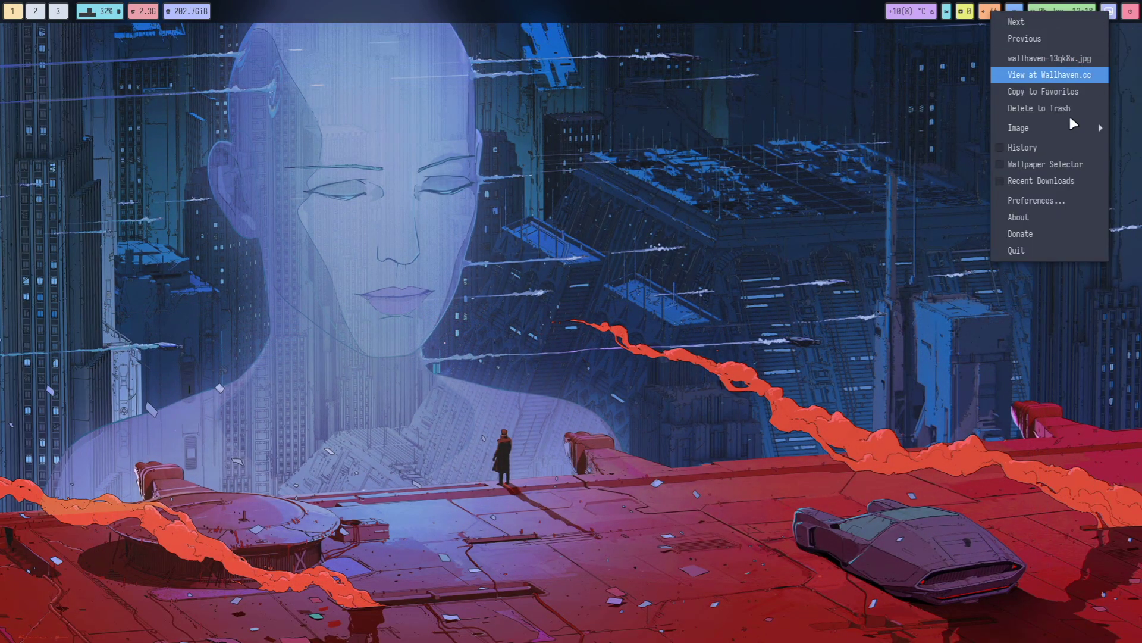
left_click(1036, 200)
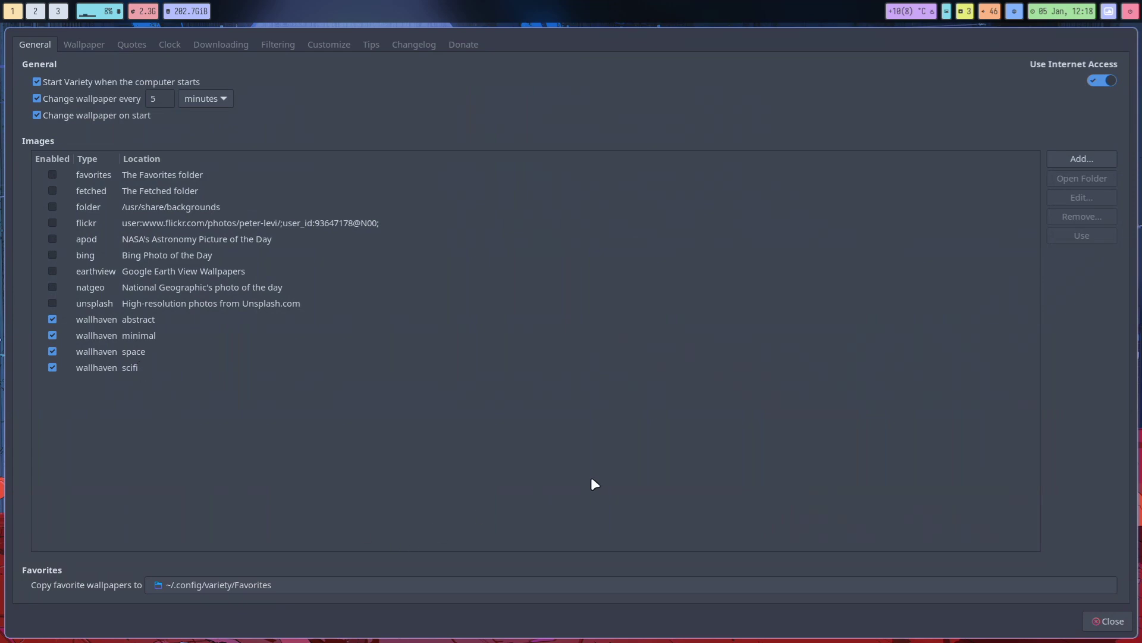
left_click(1106, 620)
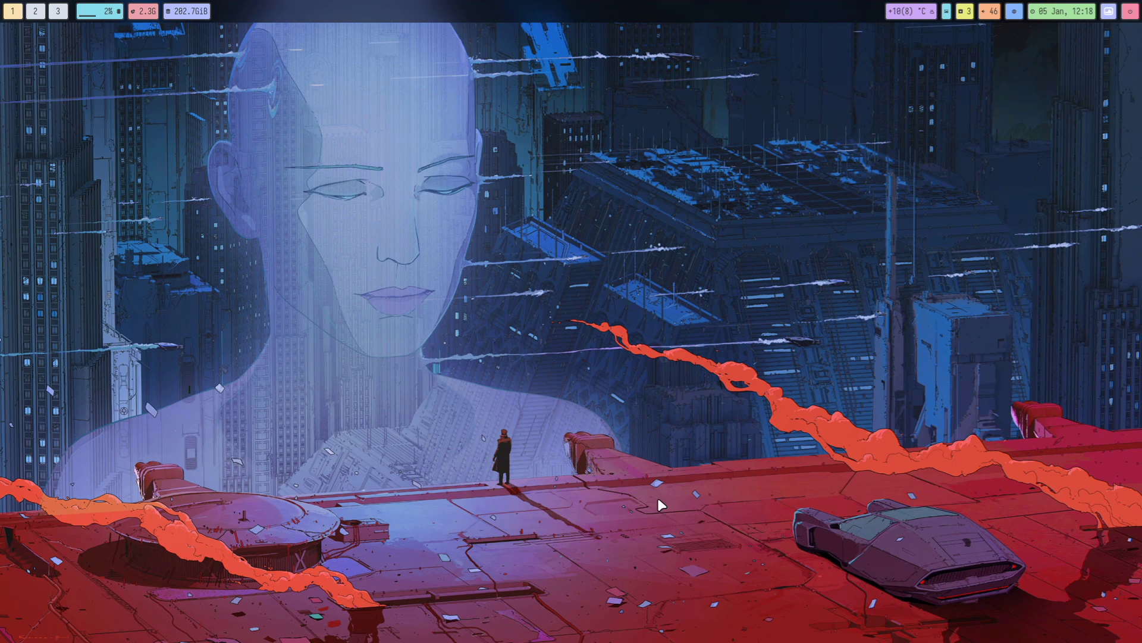
key("super+shift+Return")
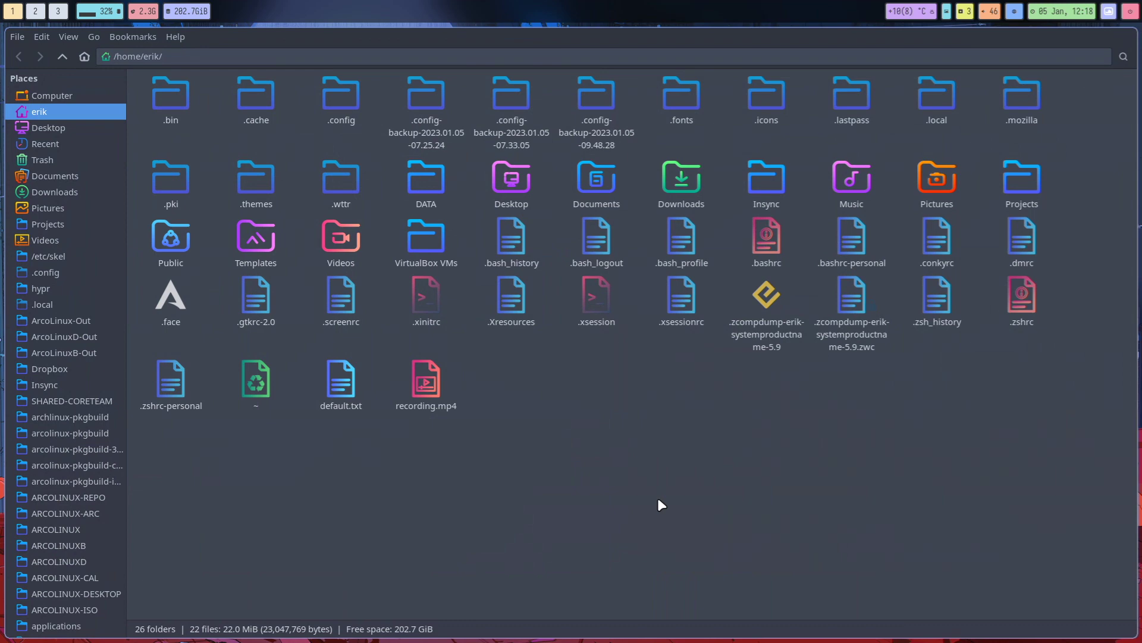
Step: Hide dotfiles in Thunar and open the hypr folder from the side pane
key("ctrl+h")
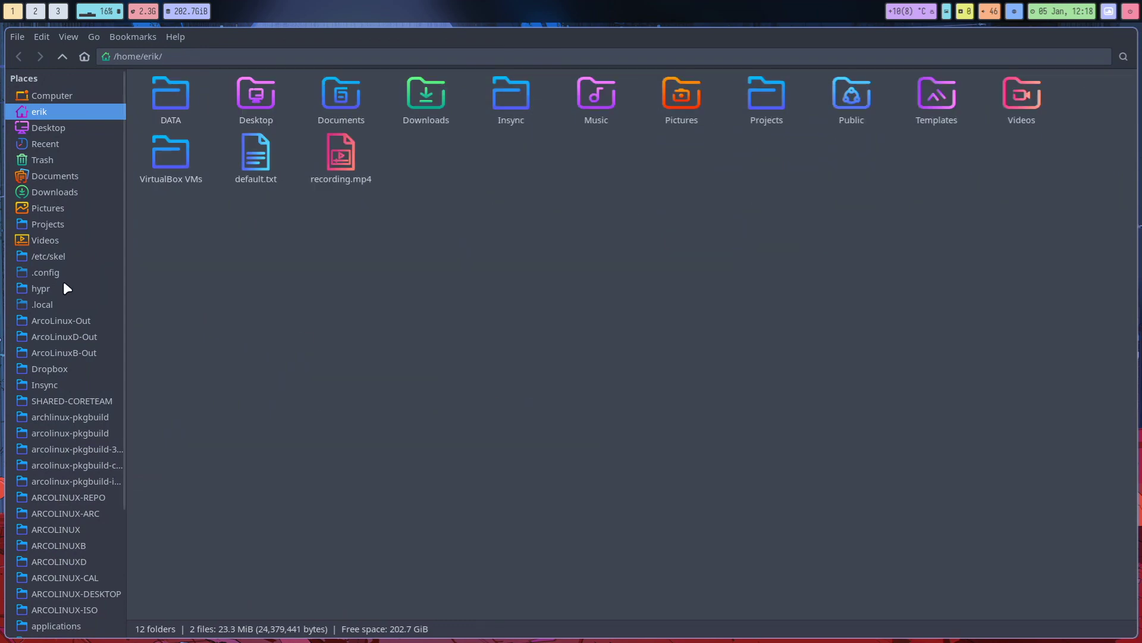
left_click(56, 287)
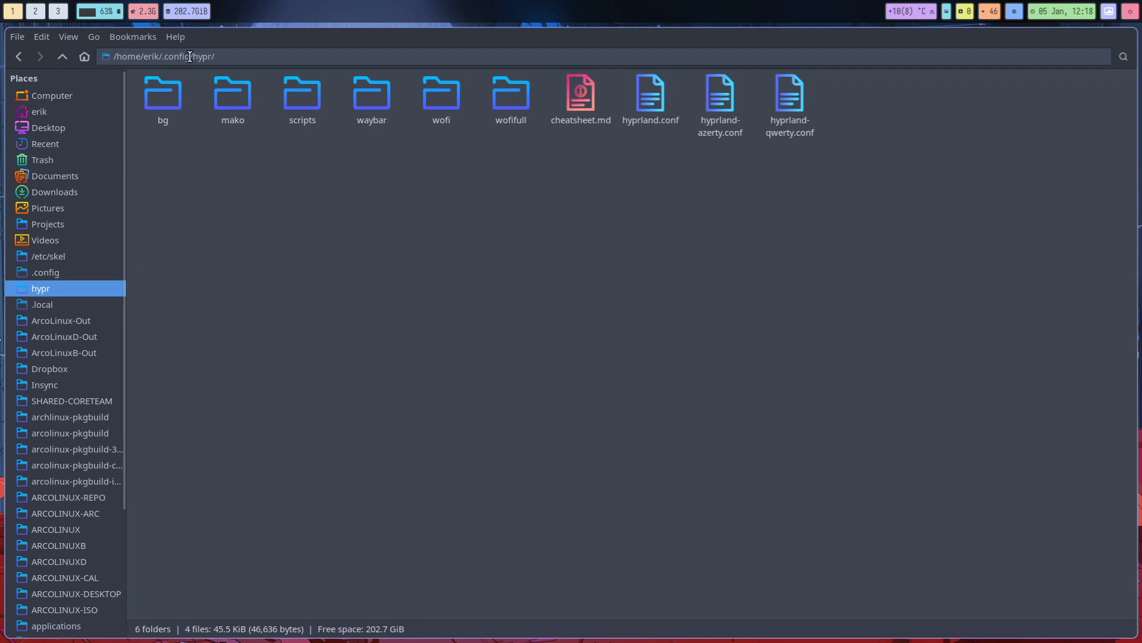
Step: Run 'ag theme' in a terminal at hypr, select Arc-Dark, then open the scripts folder
right_click(401, 263)
left_click(492, 343)
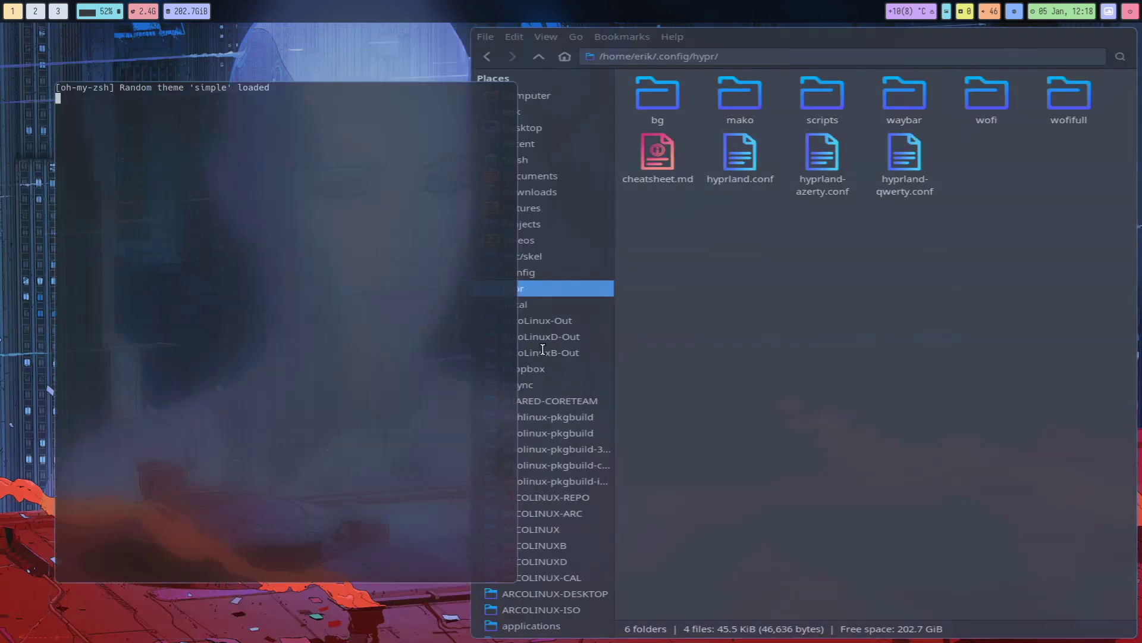
type("ag theme")
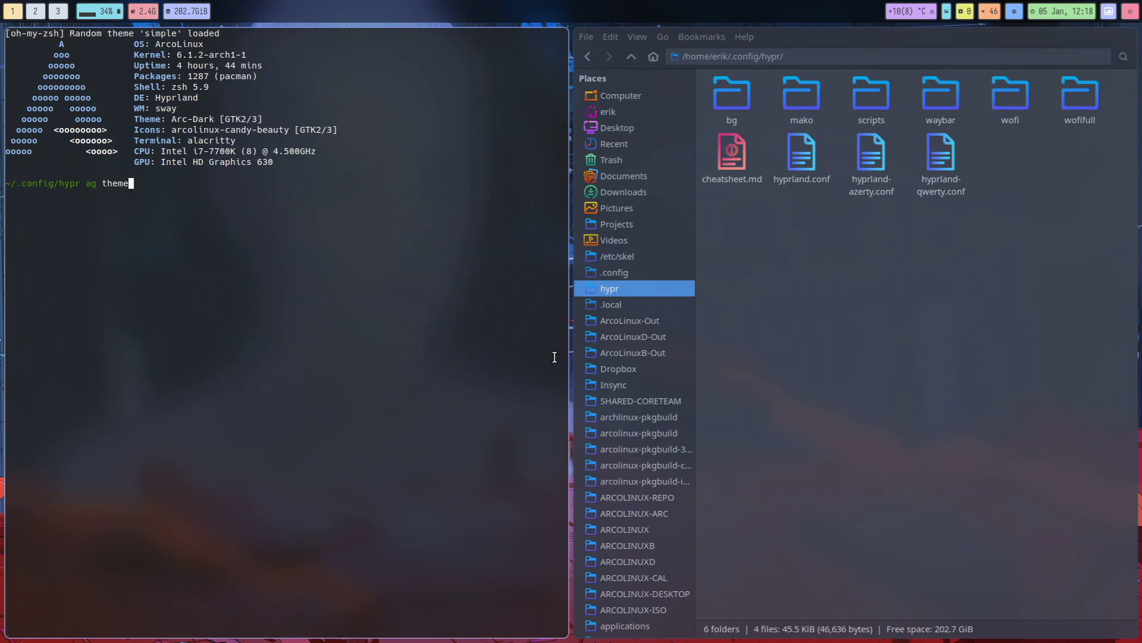
key("Return")
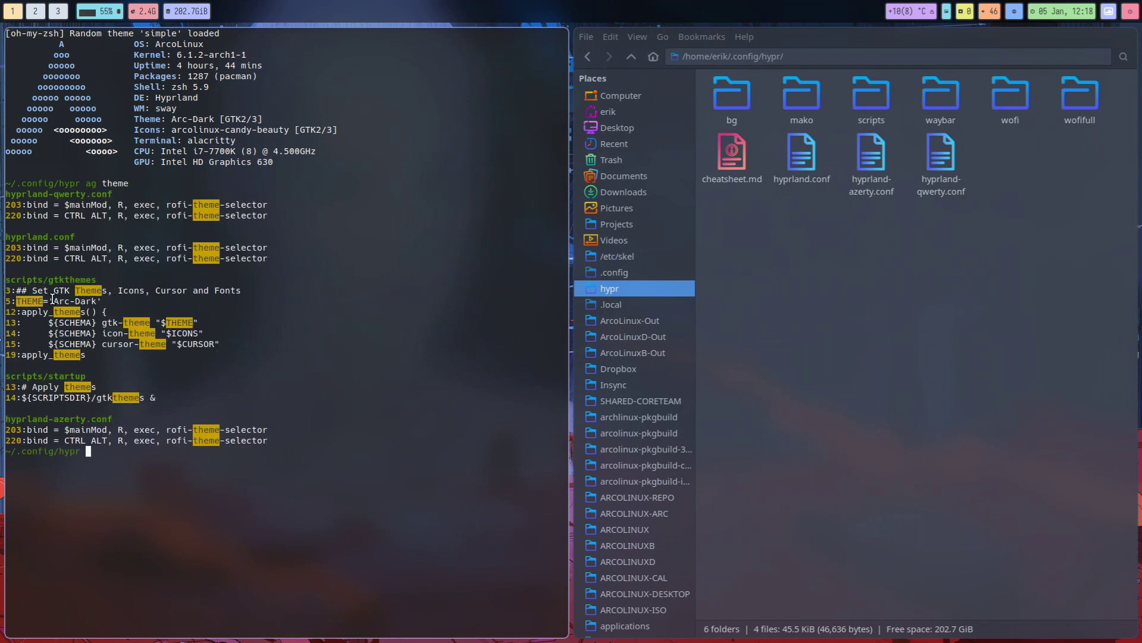
double_click(72, 301)
double_click(872, 103)
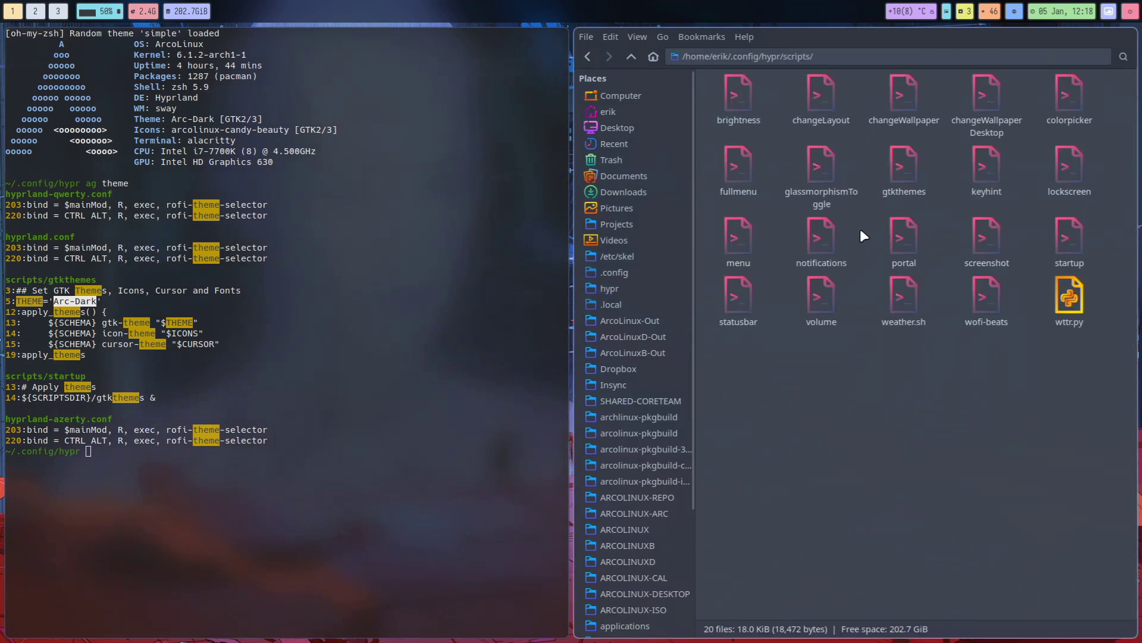
Step: Edit gtkthemes so THEME is 'Arc' and ICONS is 'Surfn-Arc', and save it
double_click(904, 175)
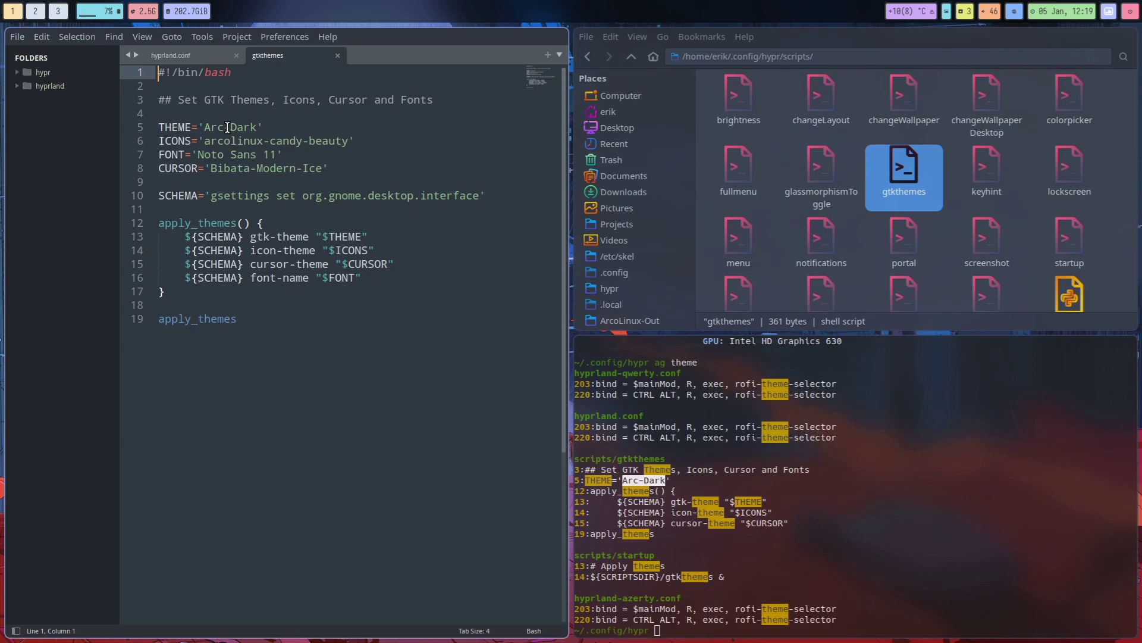
left_click_drag(225, 127, 258, 127)
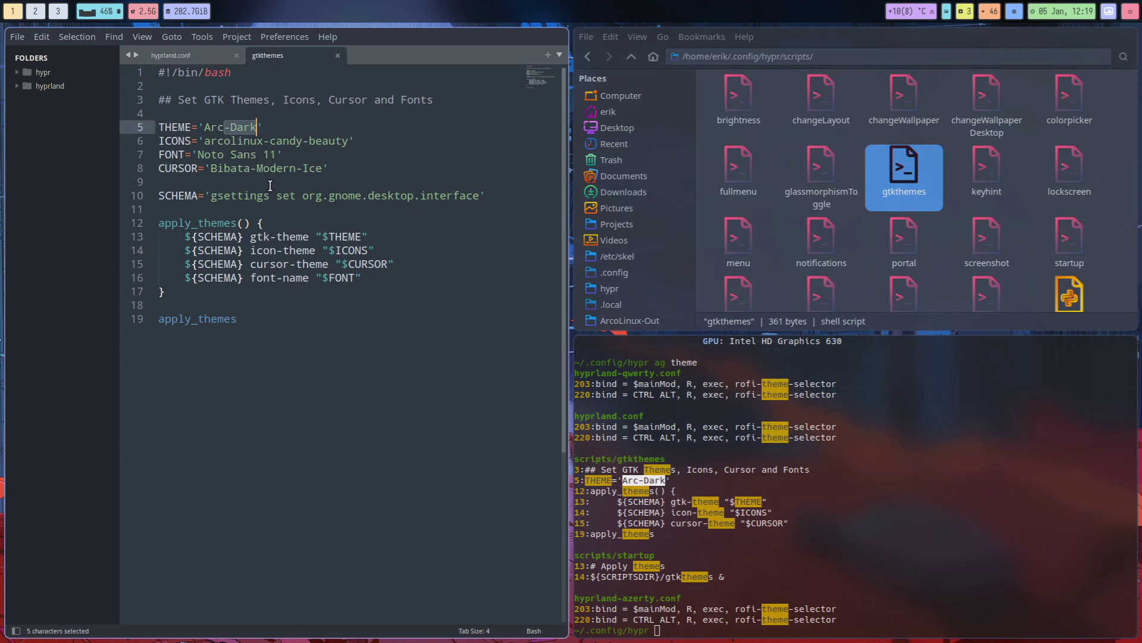
key("BackSpace")
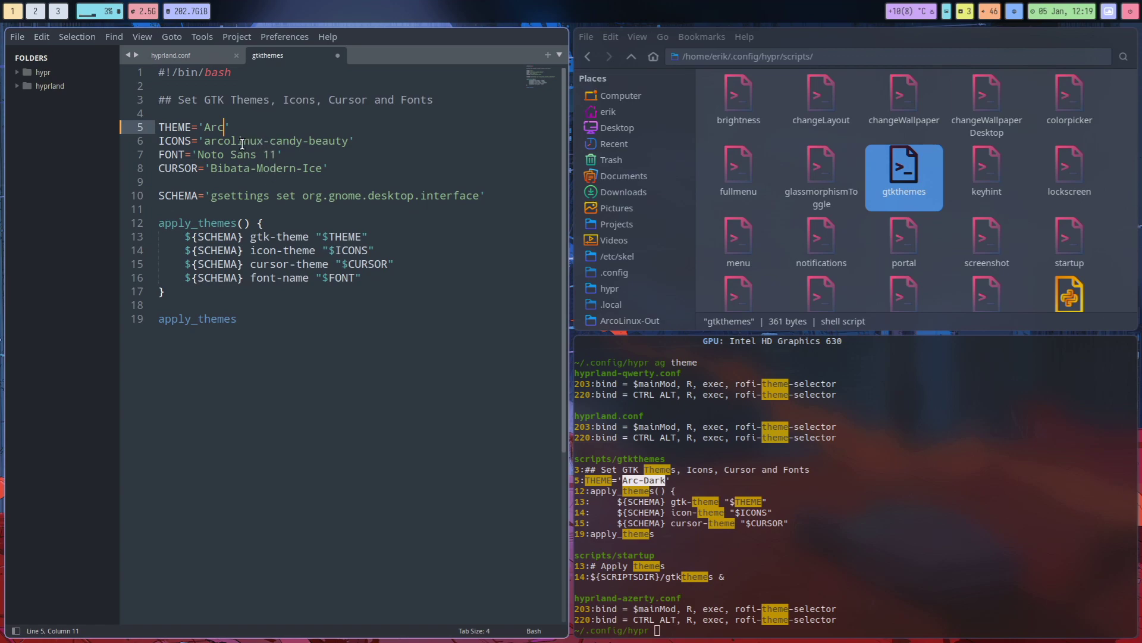
left_click_drag(205, 141, 348, 141)
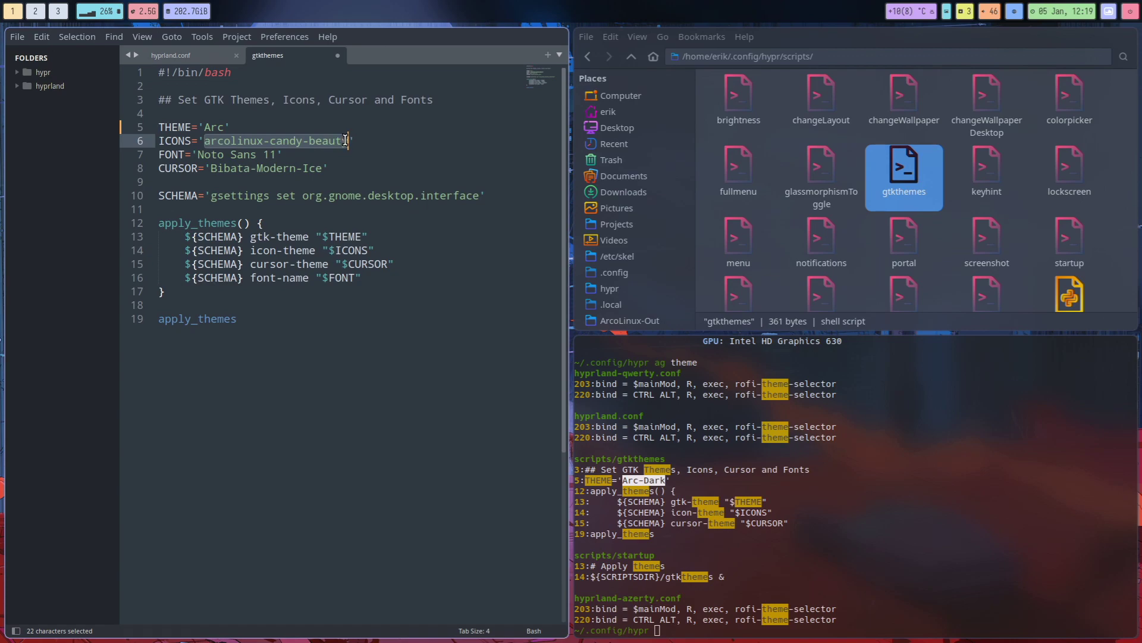
type("Sur")
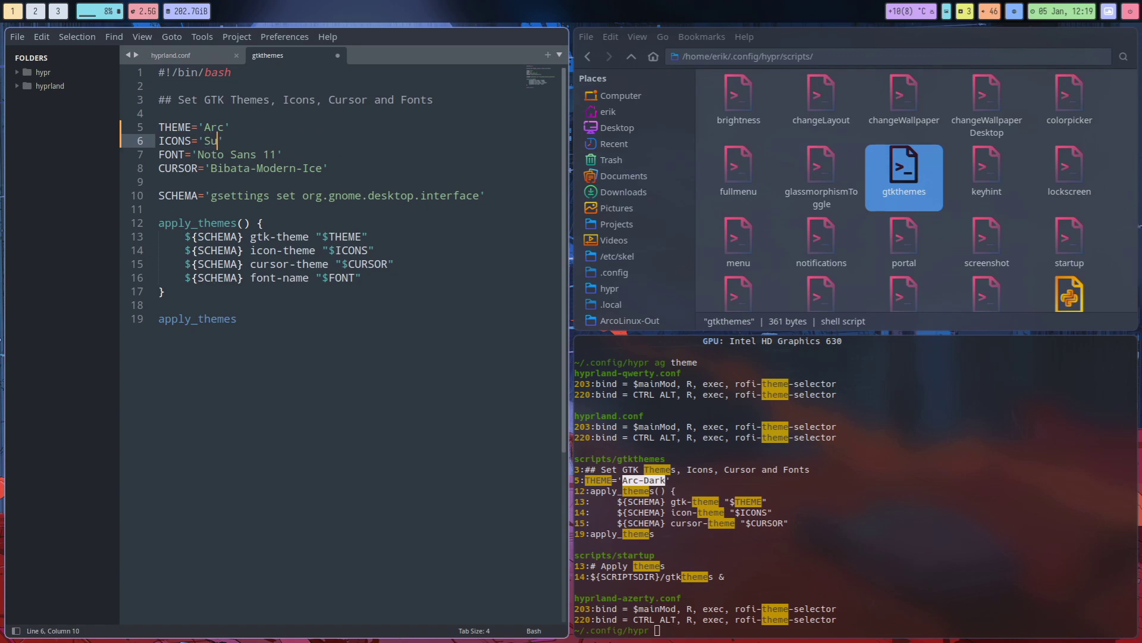
type("fn-Arc")
key("ctrl+s")
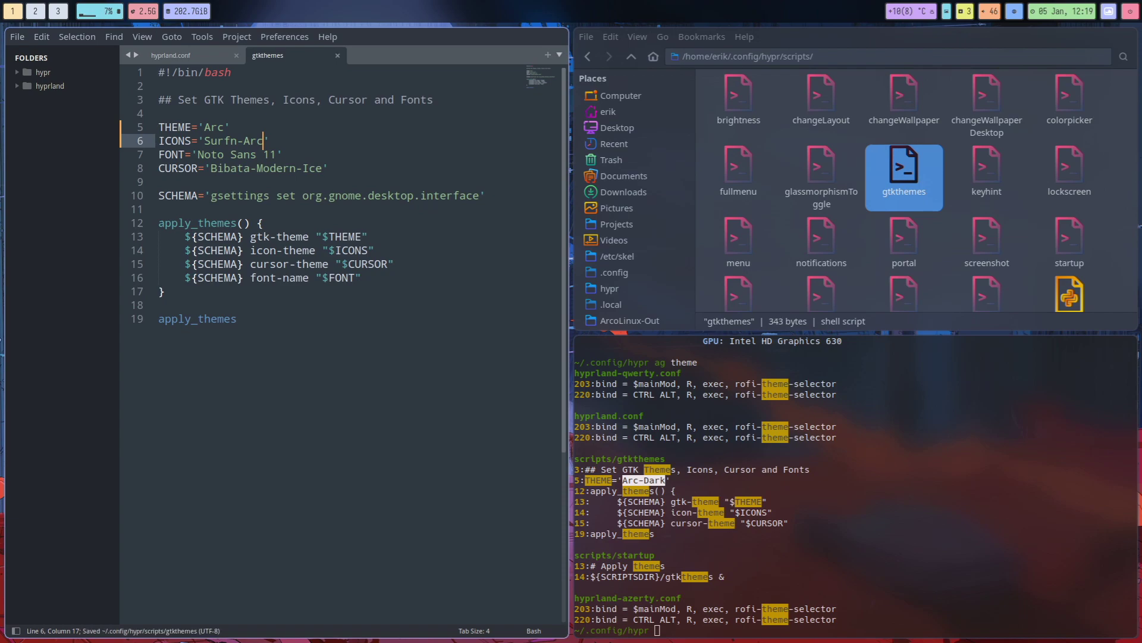
Step: Move to the end of the script and close the terminal window
left_click(376, 392)
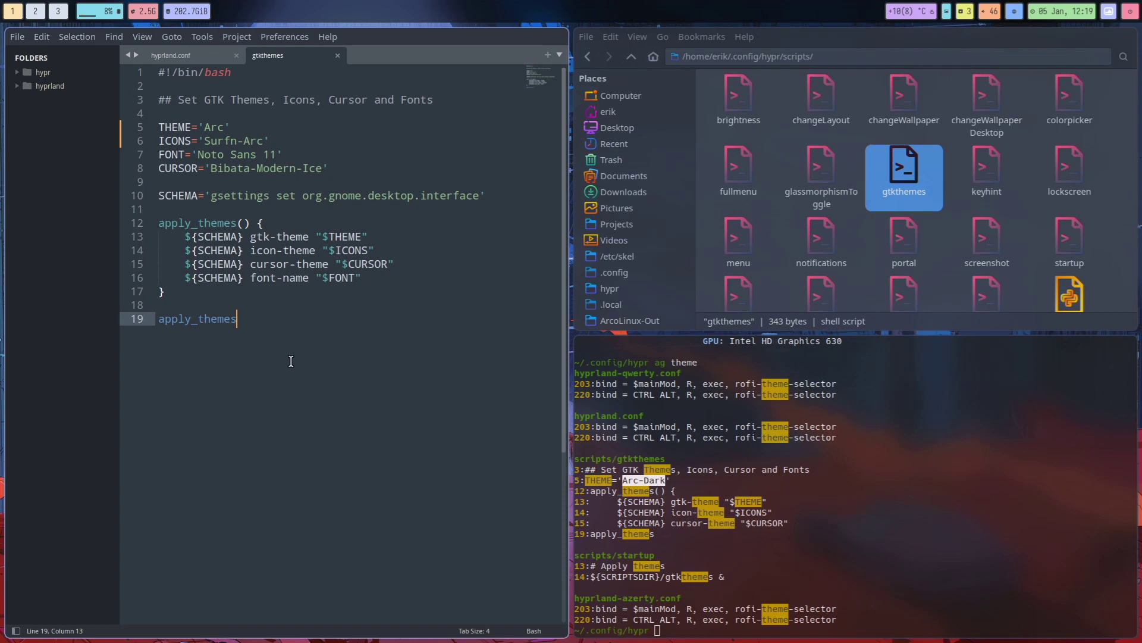
left_click(858, 551)
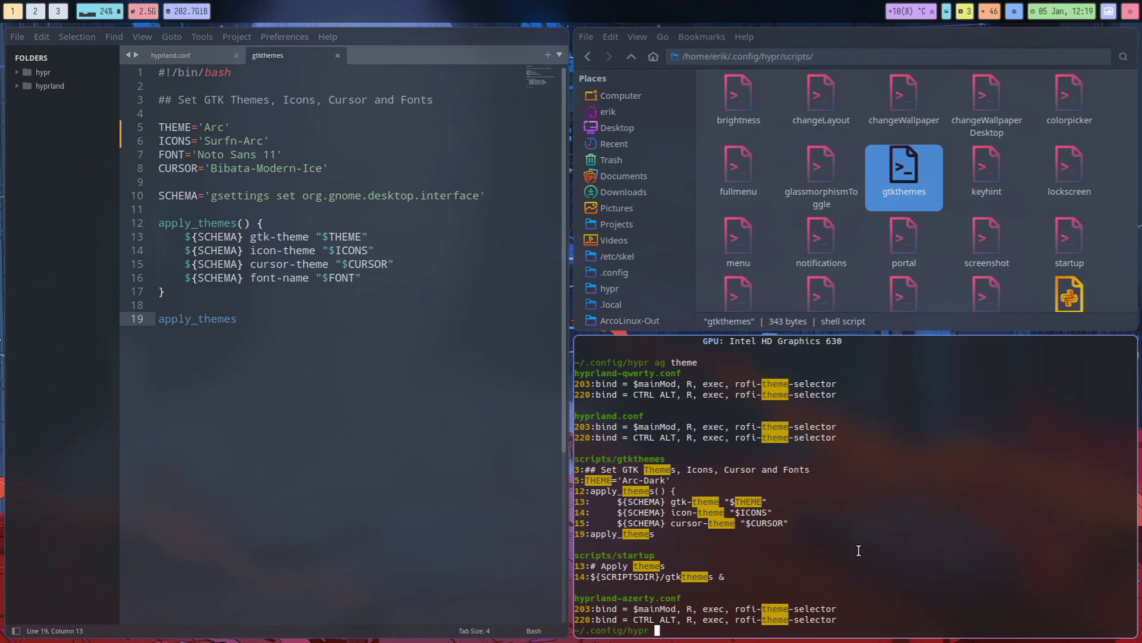
key("super+q")
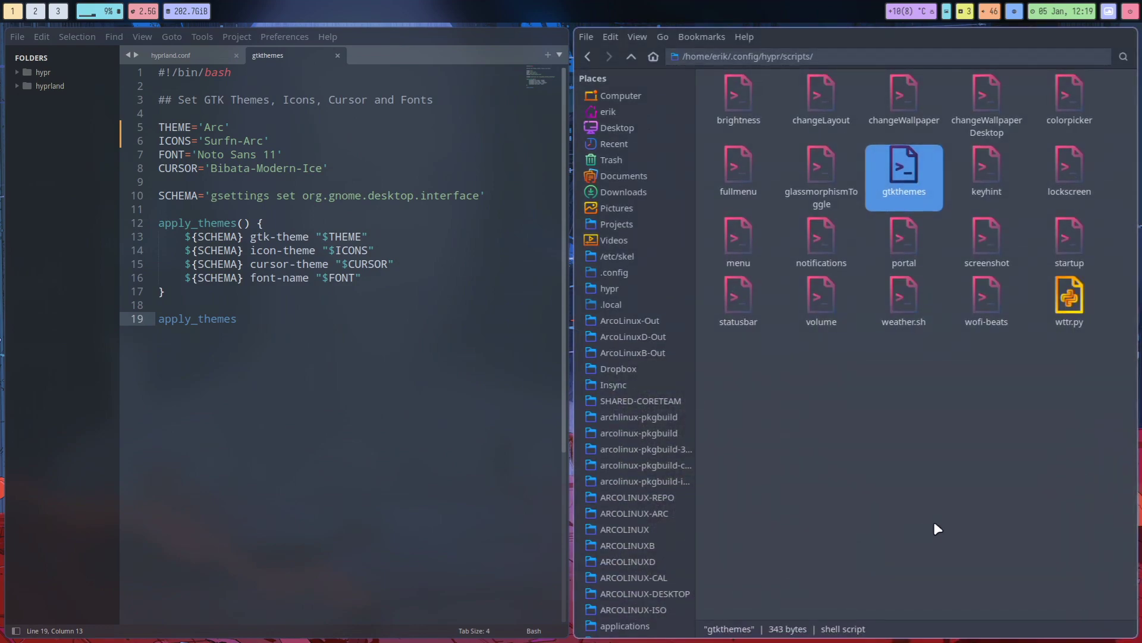
Step: Run ./gtkthemes in a terminal opened in the scripts folder
right_click(926, 531)
left_click(977, 200)
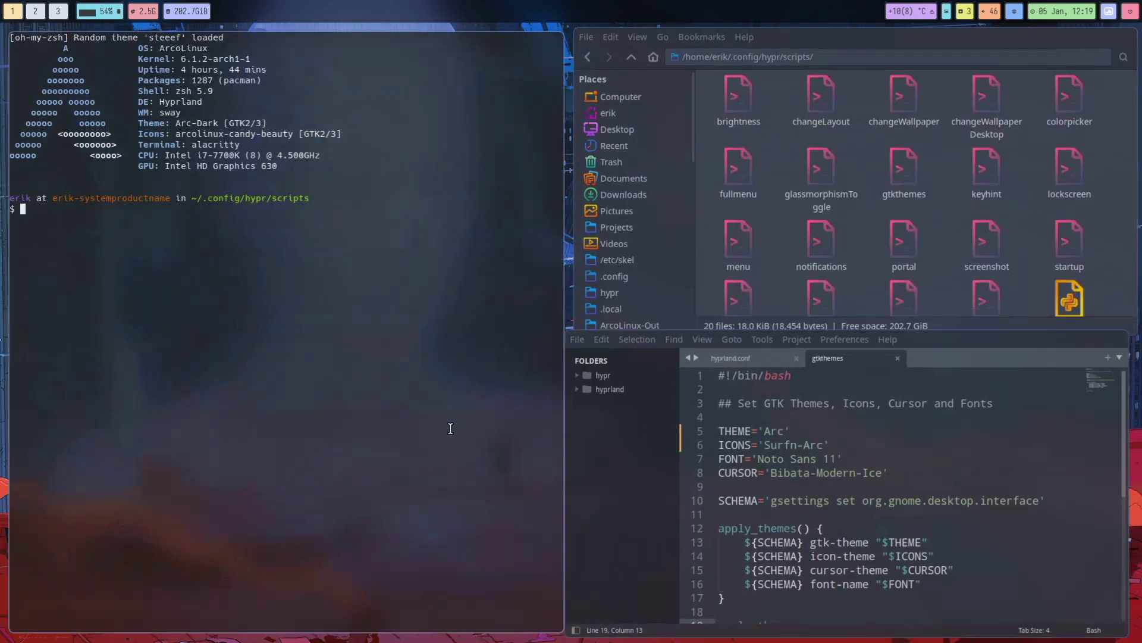
type("./g")
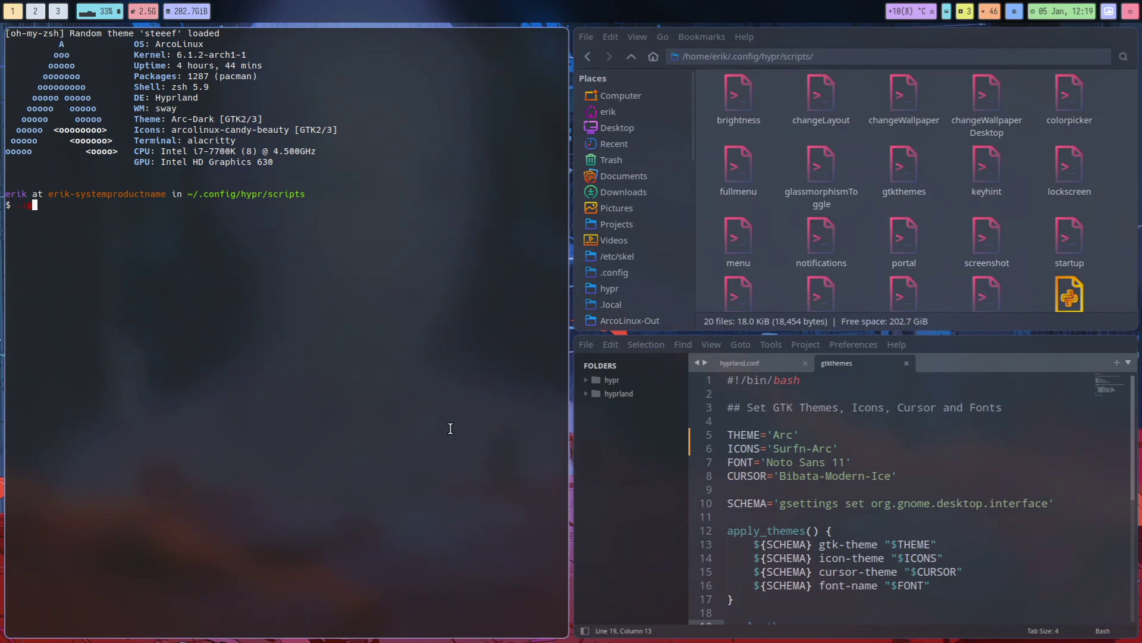
type("tk")
key("Tab")
key("Return")
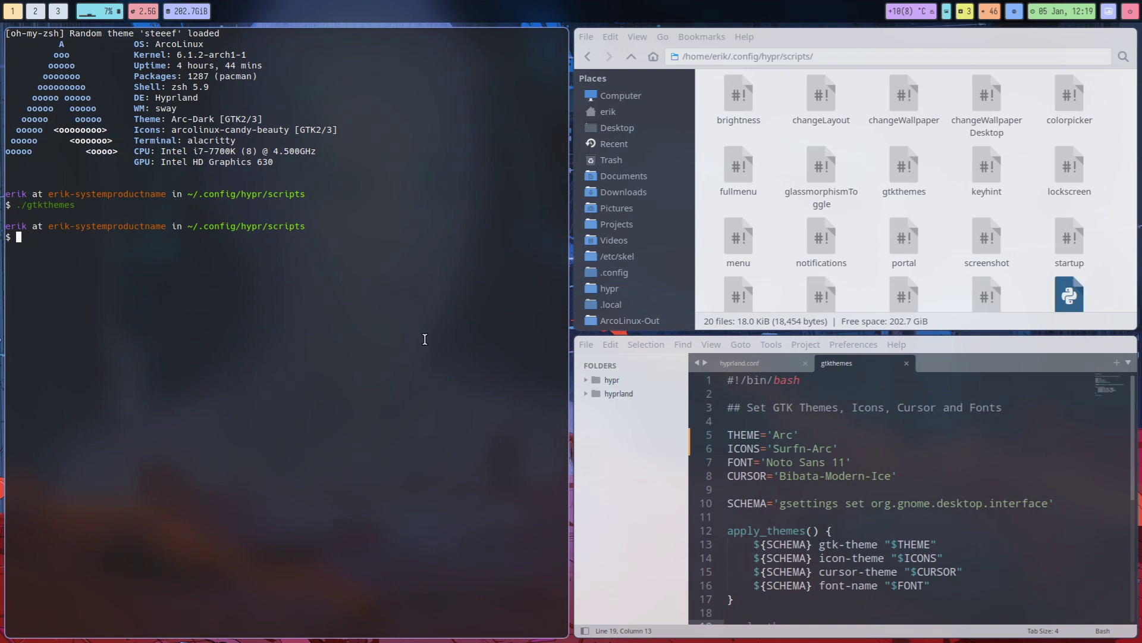
Step: Close the terminal, Thunar and Sublime Text
key("super+q")
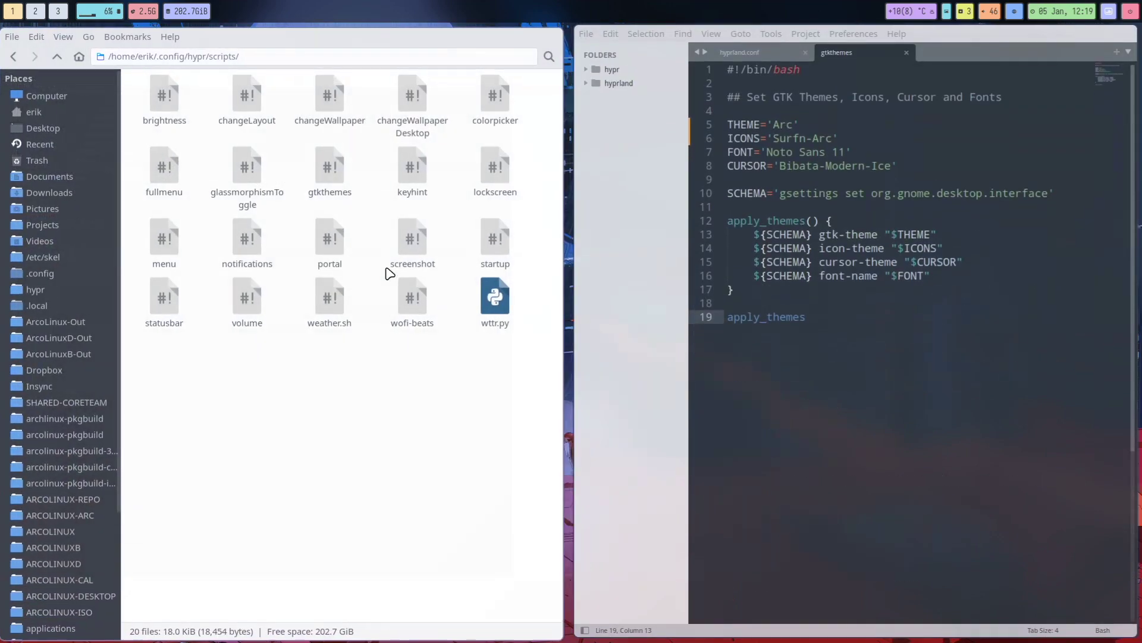
key("super+q")
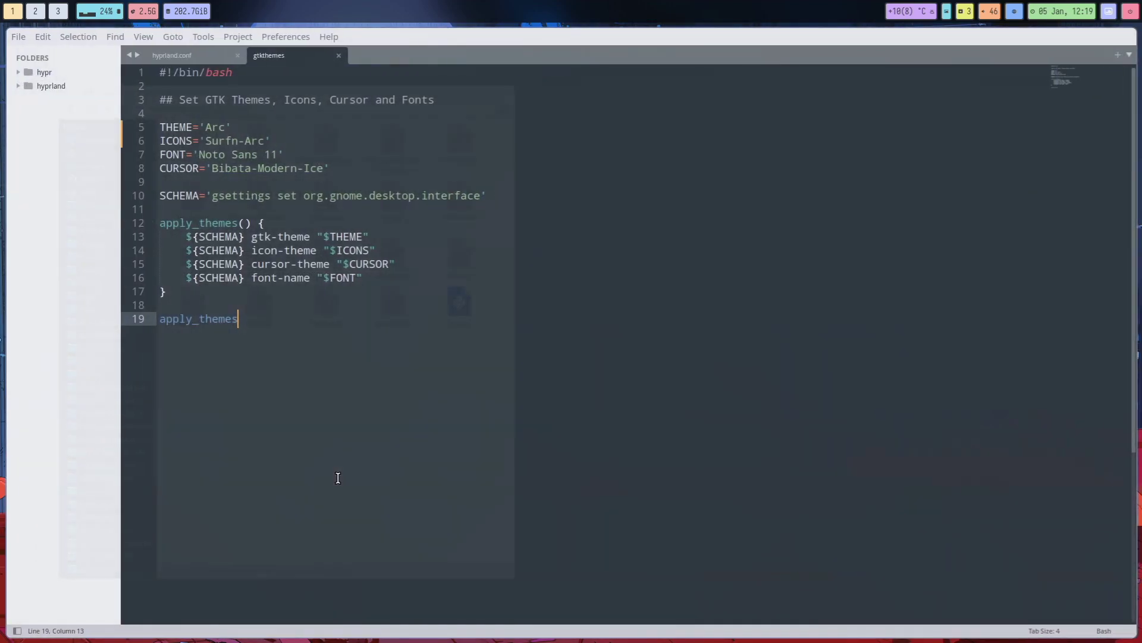
key("super+q")
Step: Open a file manager, launch lxappearance, and pick the Arc widget theme
key("super+shift+Return")
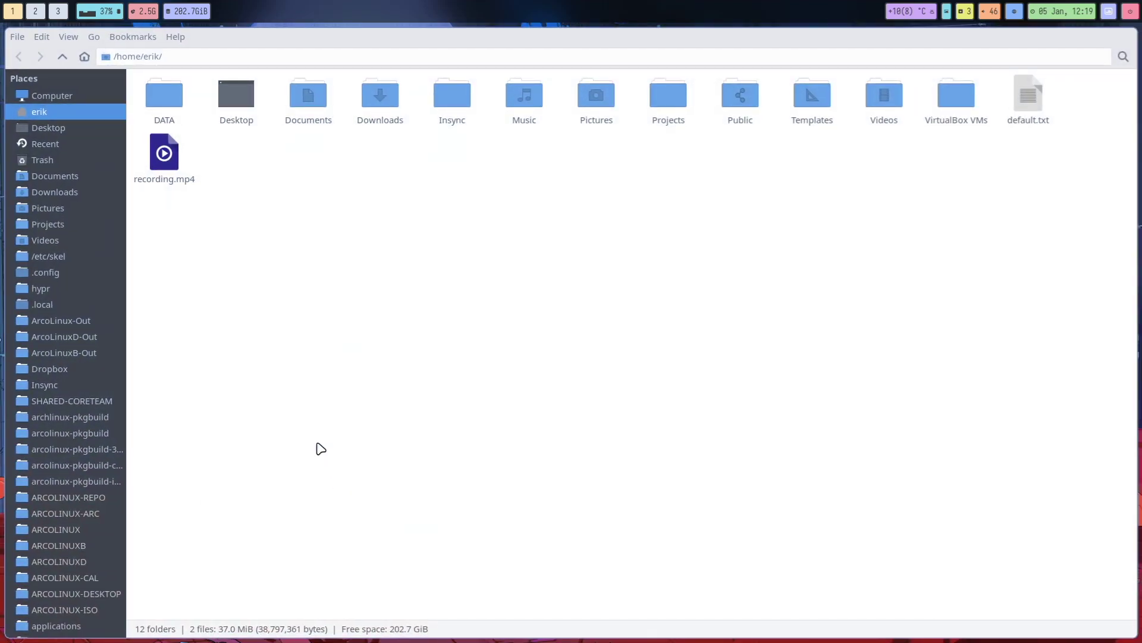
key("super+d")
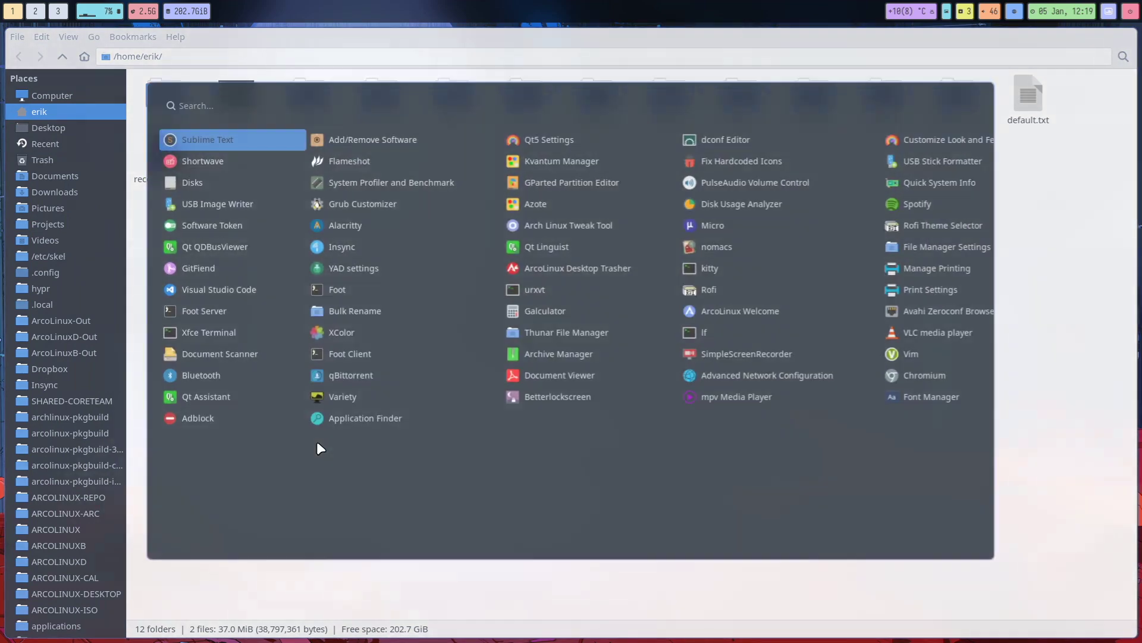
type("ki")
key("Return")
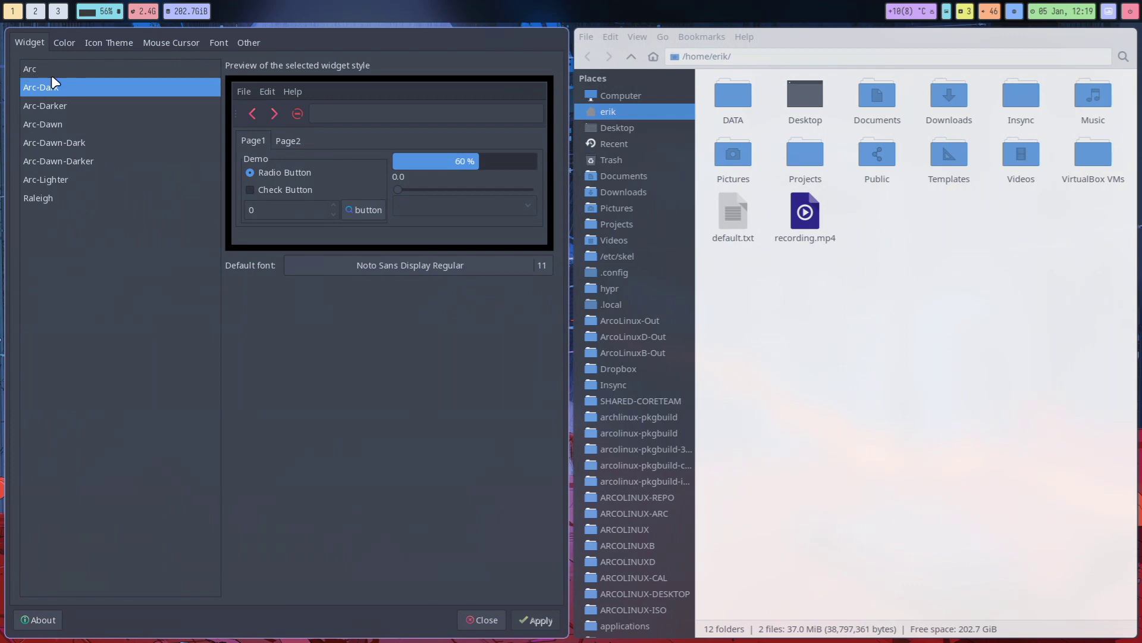
left_click(51, 72)
Step: Choose the Surfn Arc icon theme and apply it
left_click(64, 43)
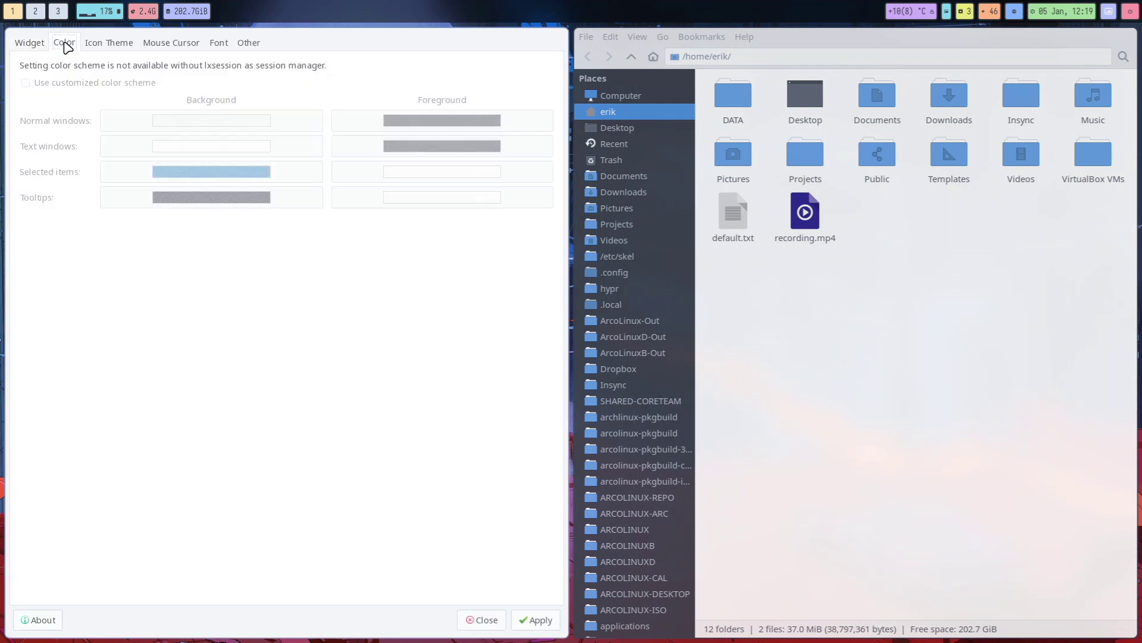
left_click(109, 43)
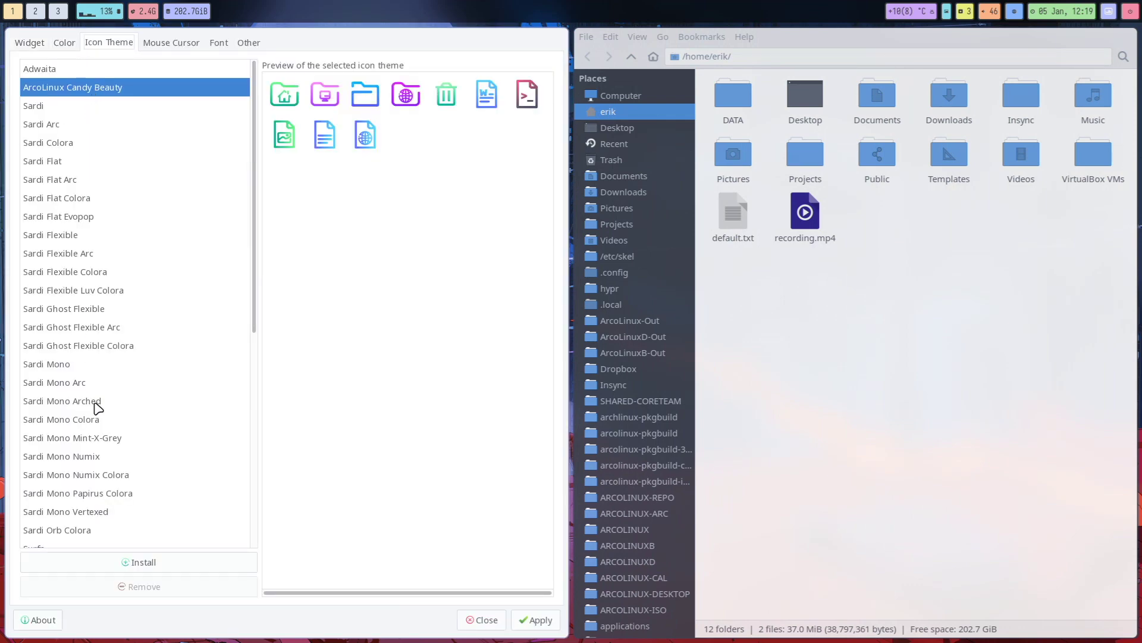
scroll(95, 411, "down", 5)
scroll(90, 400, "up", 1)
left_click(78, 241)
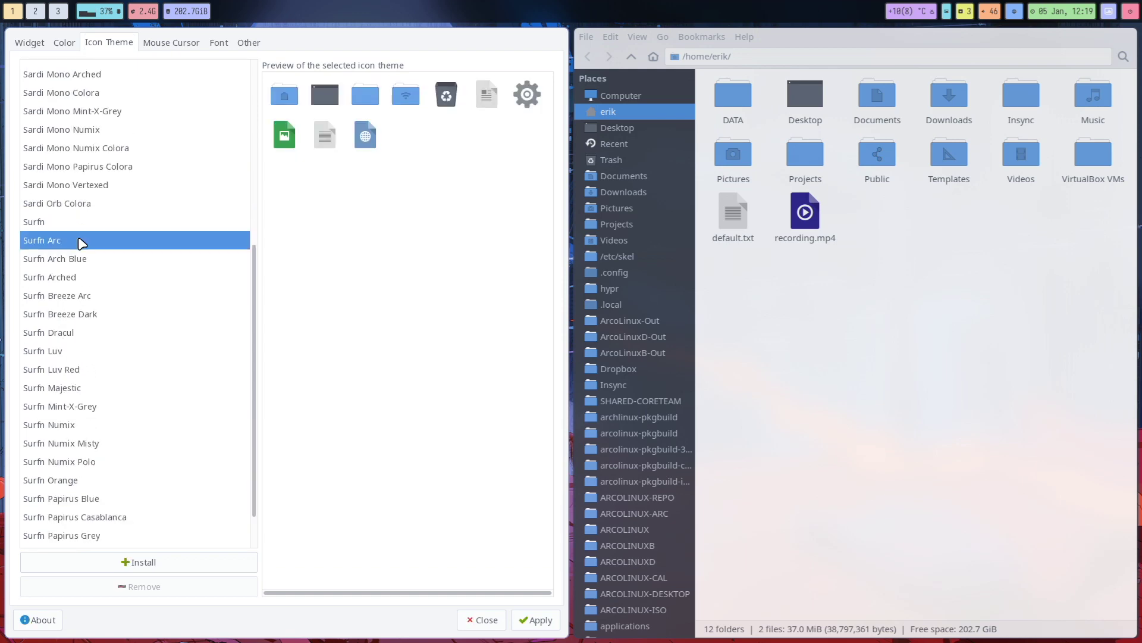
left_click(537, 620)
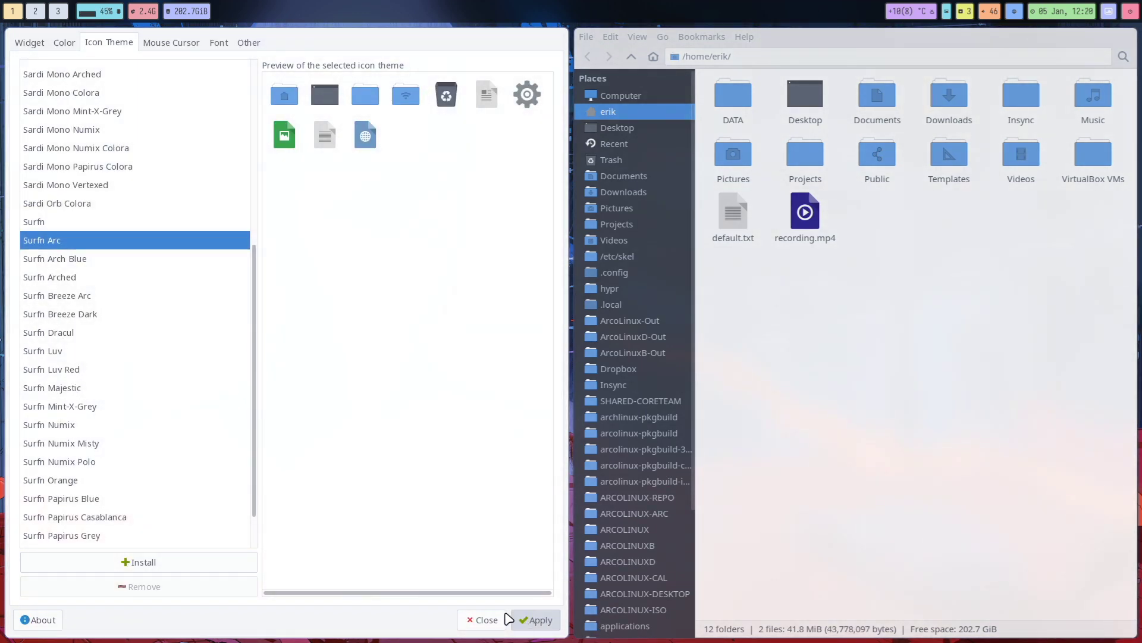
Step: Apply the Bibata-Original-Ice cursor theme, then close LXAppearance
left_click(172, 42)
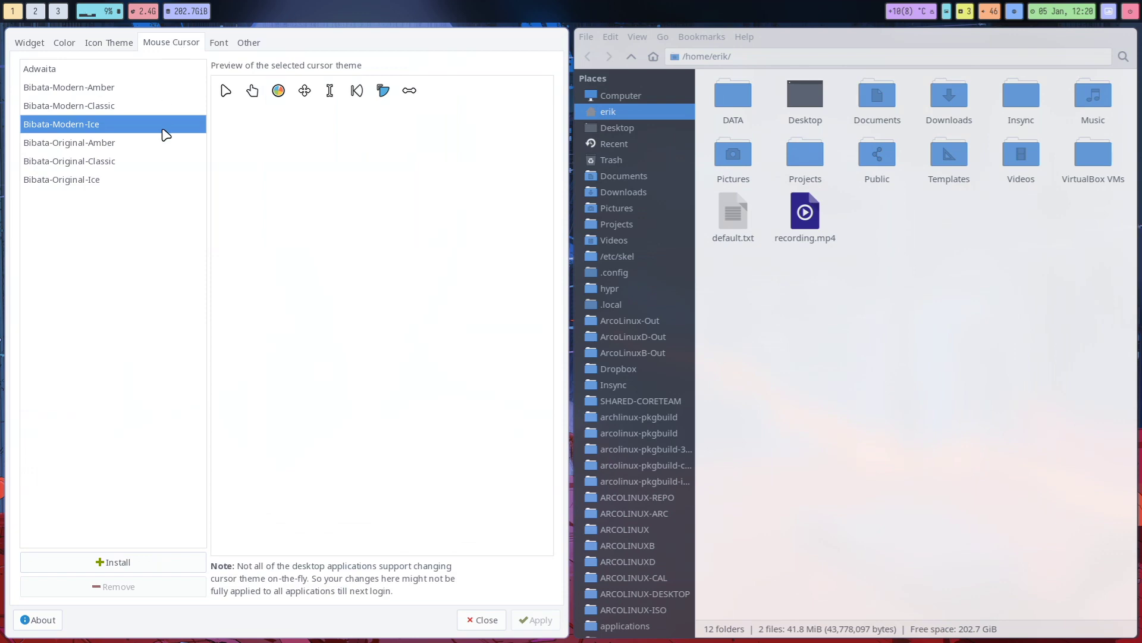
left_click(115, 185)
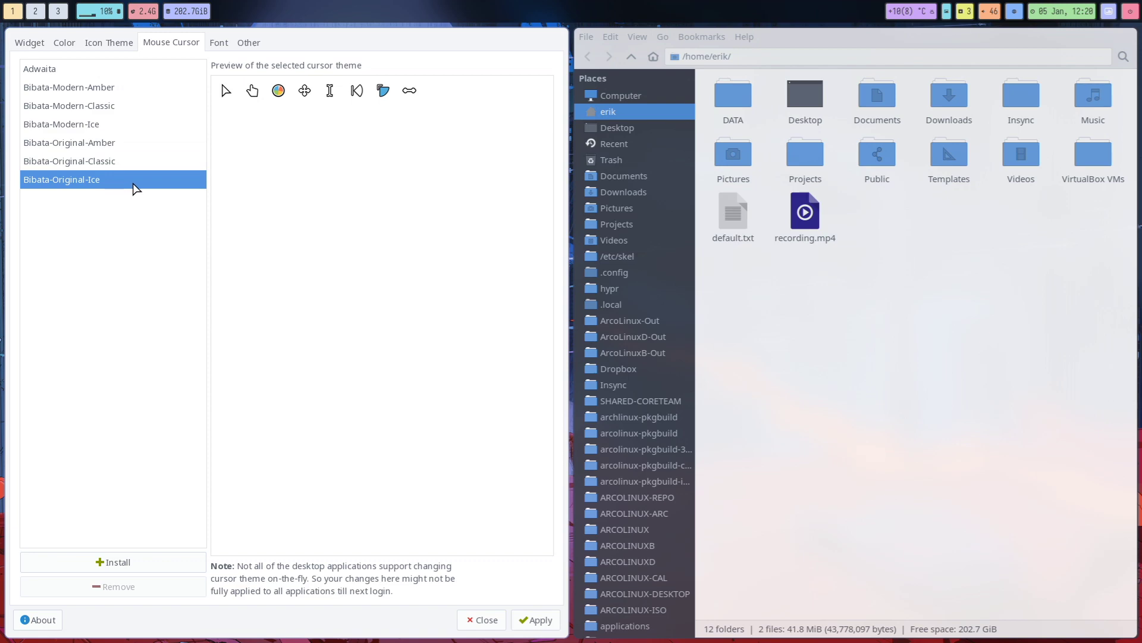
left_click(81, 130)
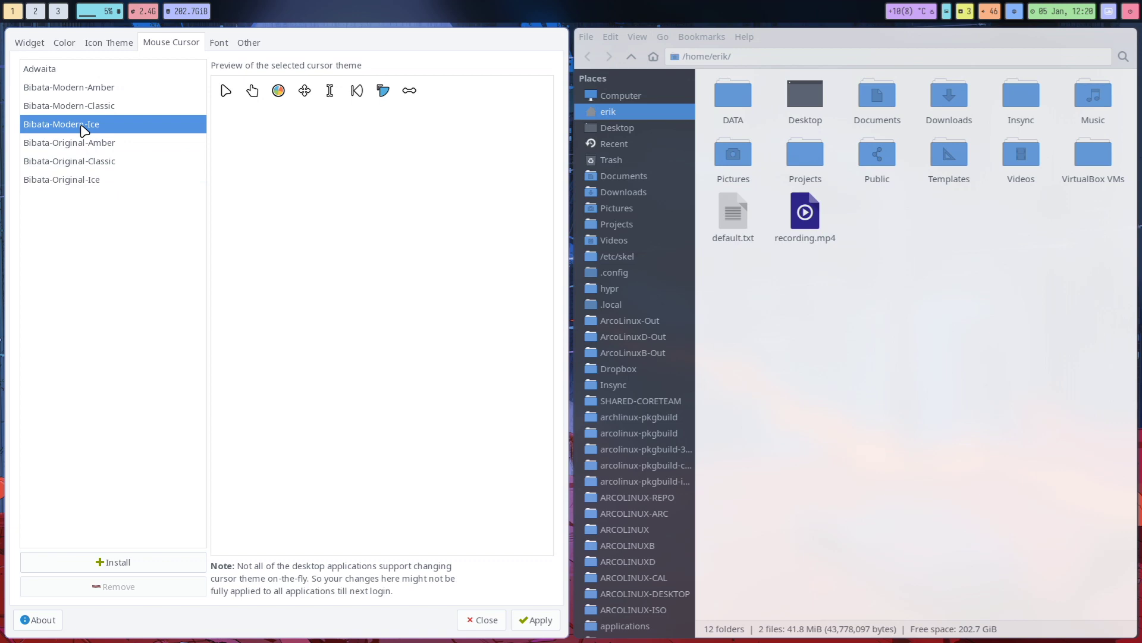
left_click(93, 185)
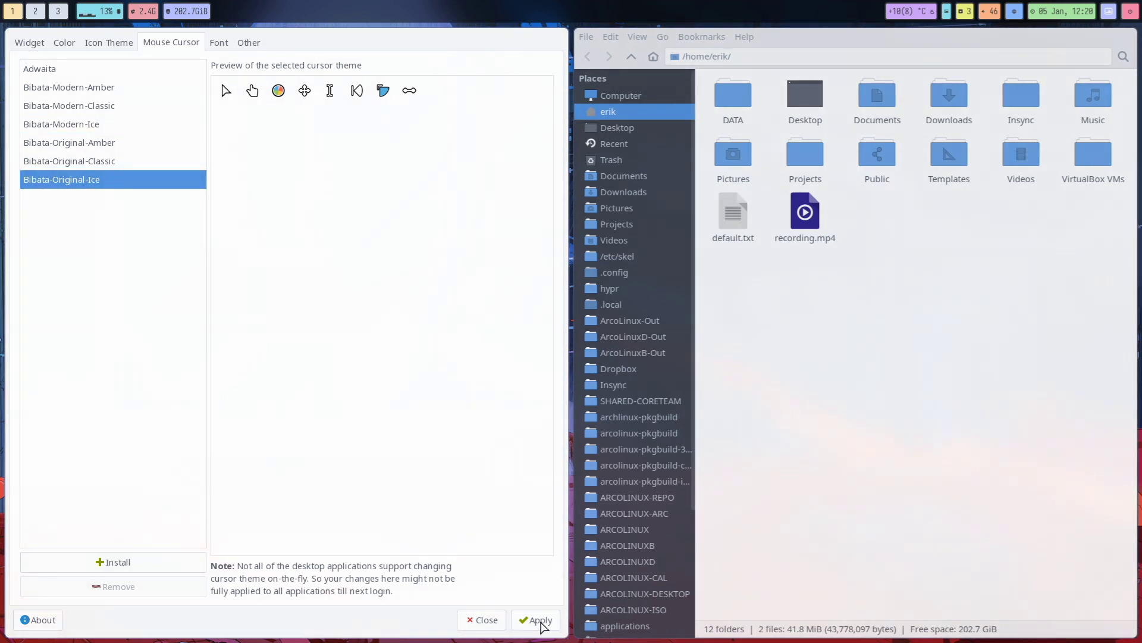
left_click(535, 620)
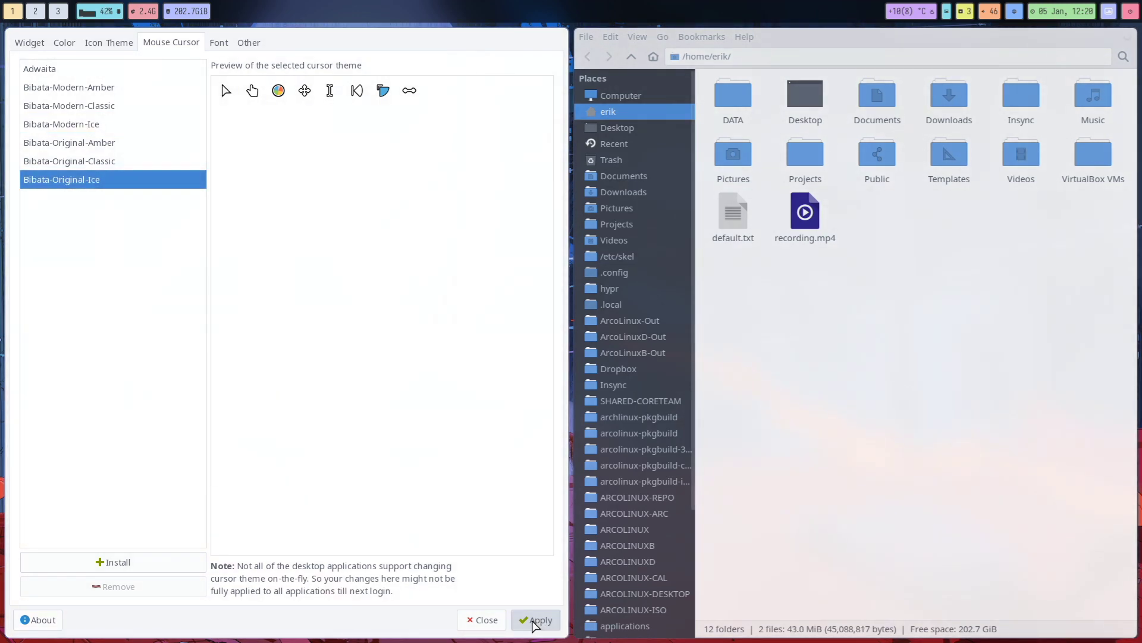
left_click(482, 620)
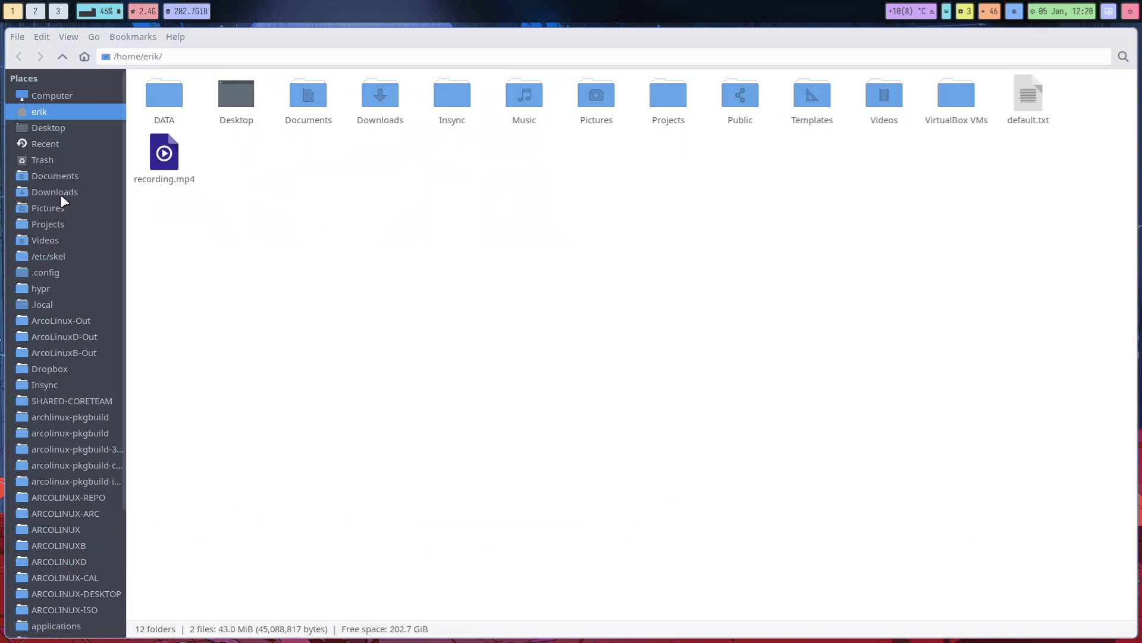
Step: Open ~/.config/hypr in Thunar, start a terminal there and run 'ag bibata'
left_click(47, 273)
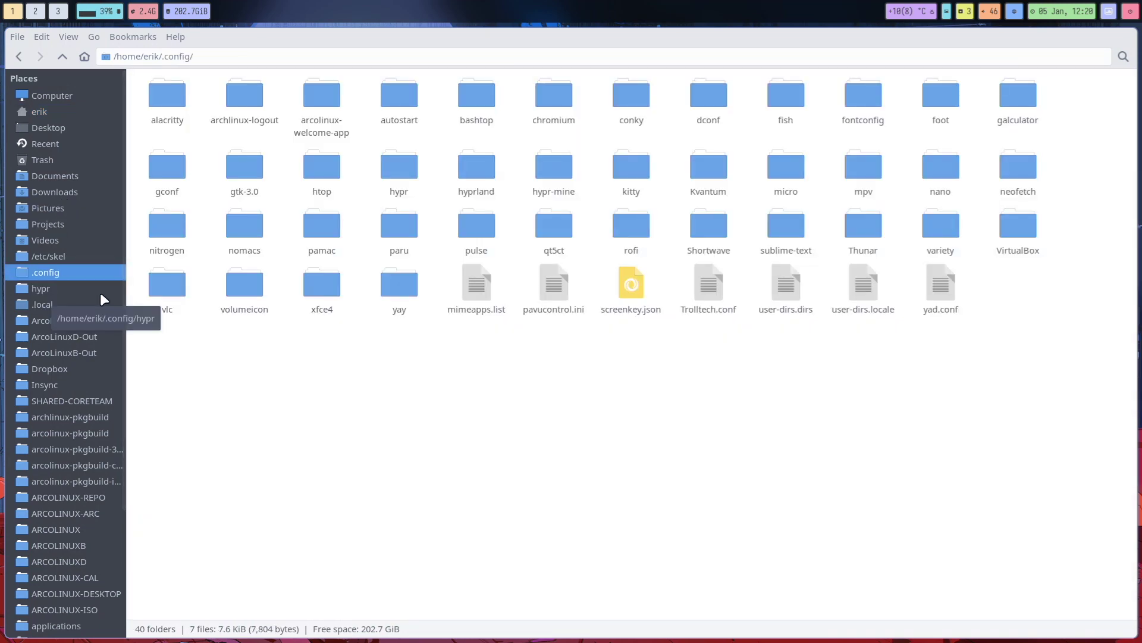
left_click(41, 289)
right_click(350, 288)
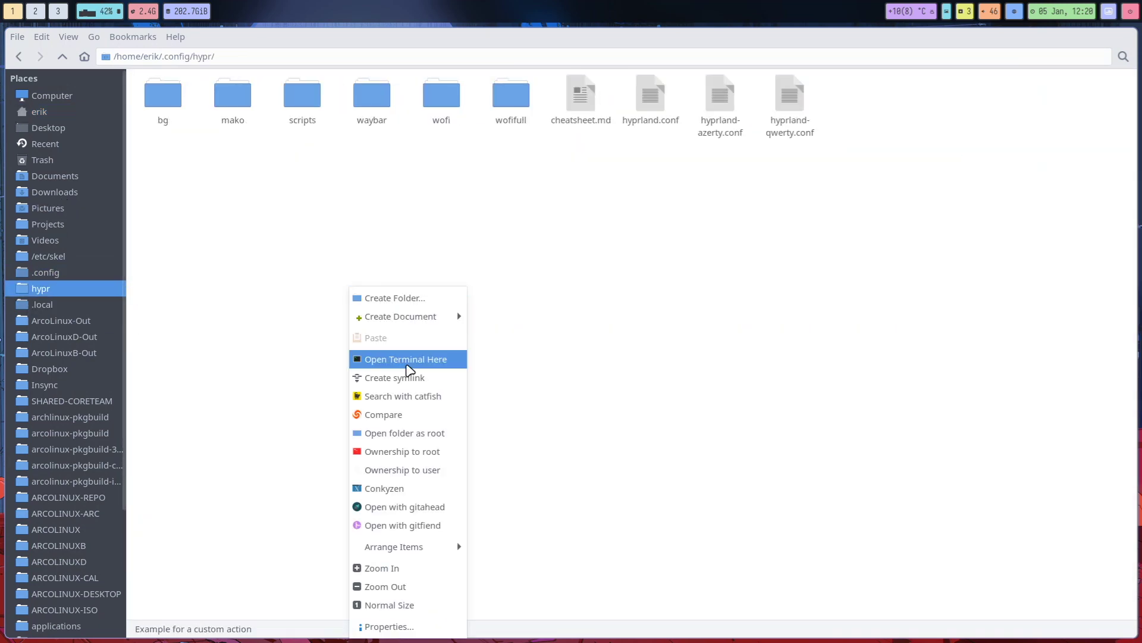
left_click(406, 359)
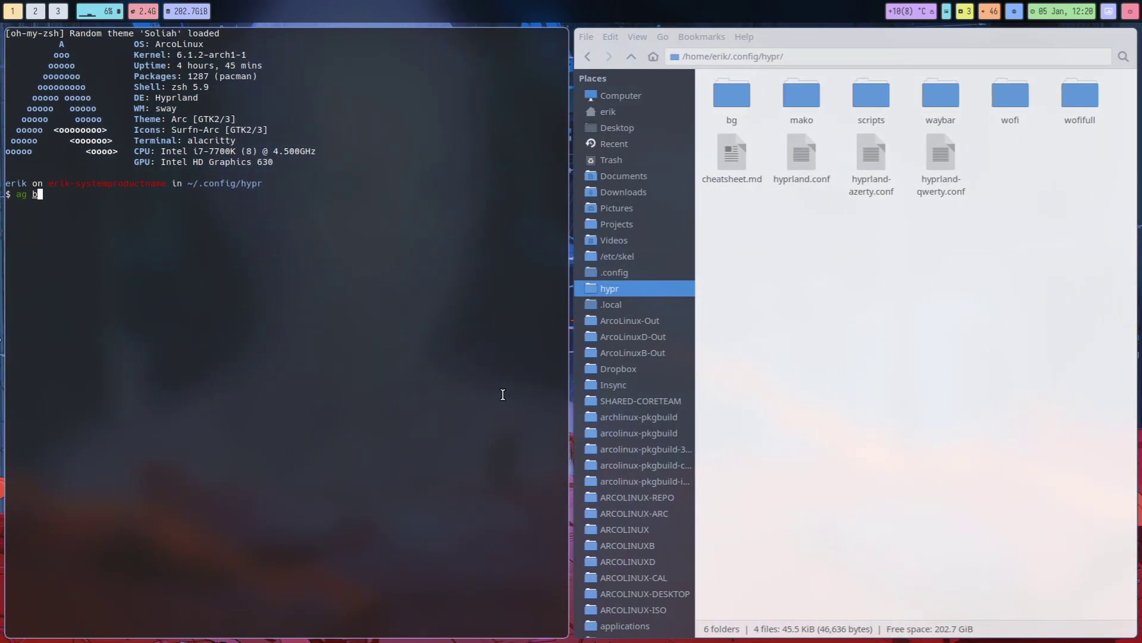
type("bibata")
key("Return")
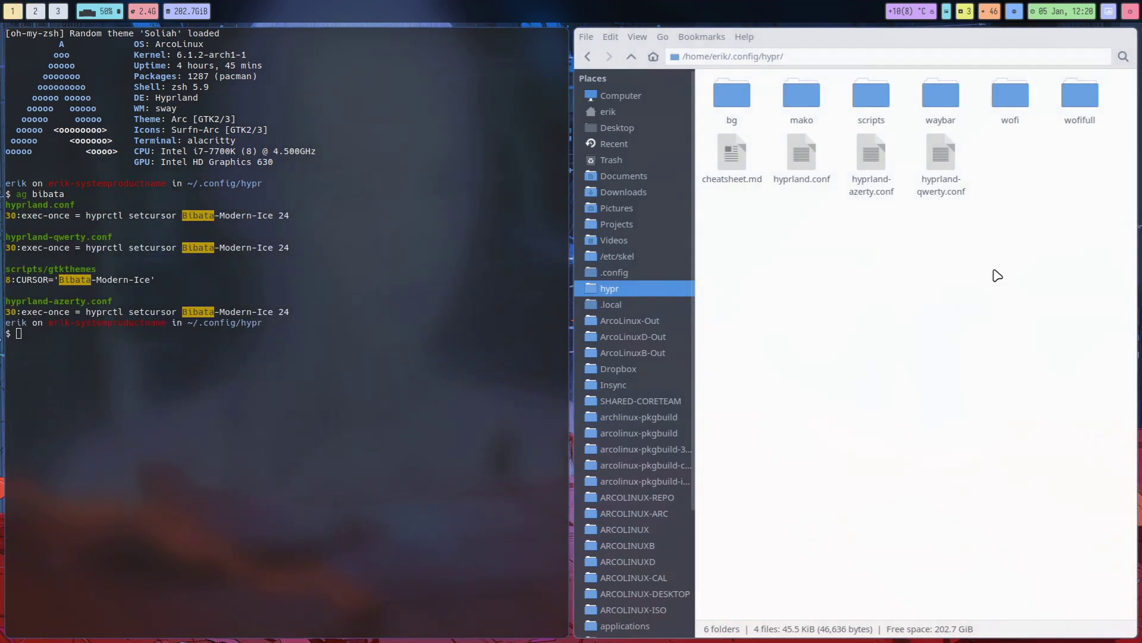
Step: Open hyprland.conf in Sublime Text, change Bibata-Modern-Ice to Bibata-Original-Ice on line 30, and save
key("super+d")
type("s")
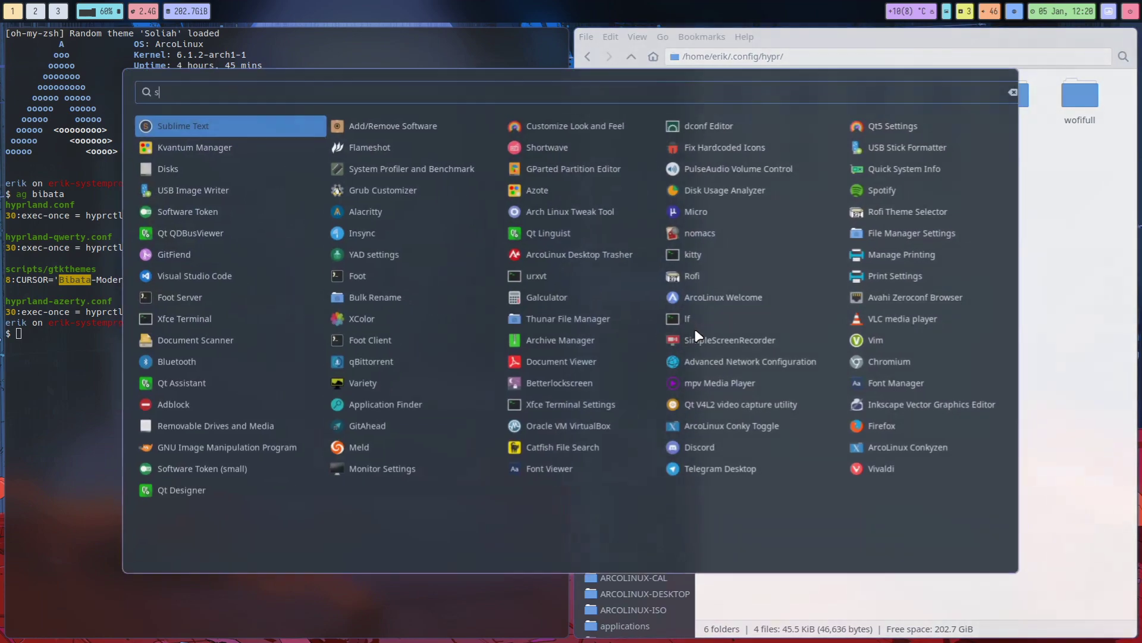
type("conf")
key("Escape")
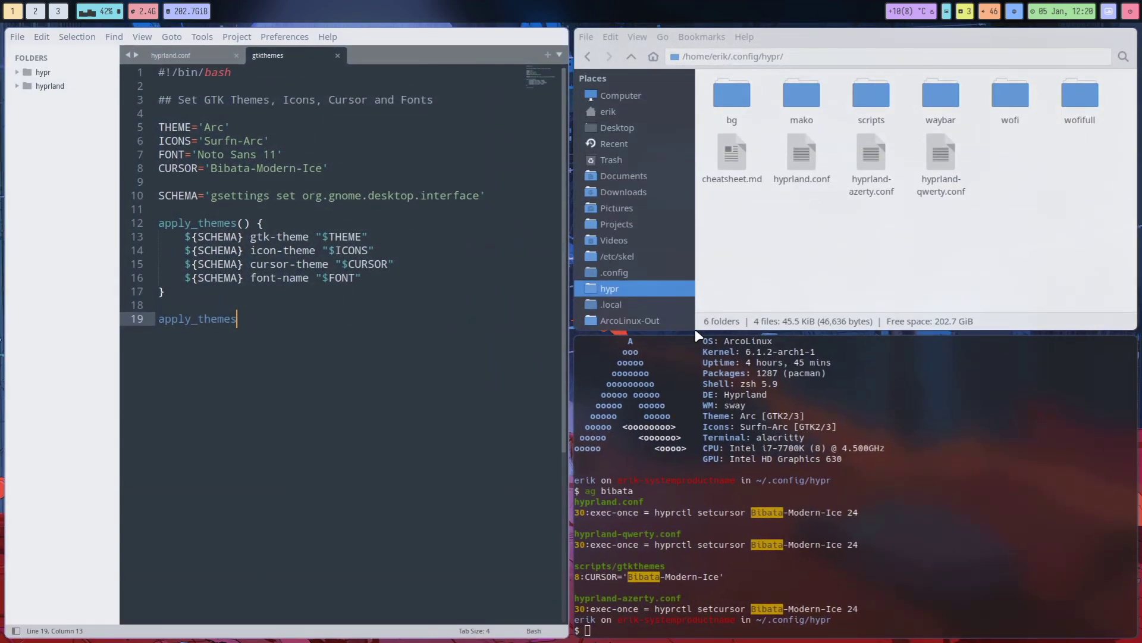
left_click(25, 72)
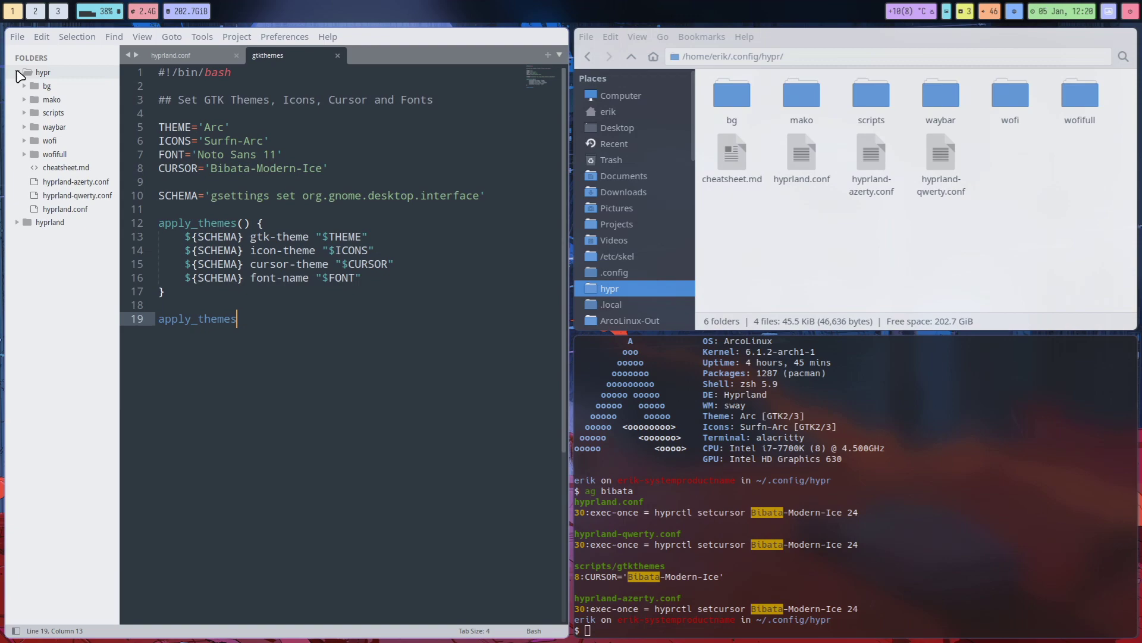
left_click(64, 209)
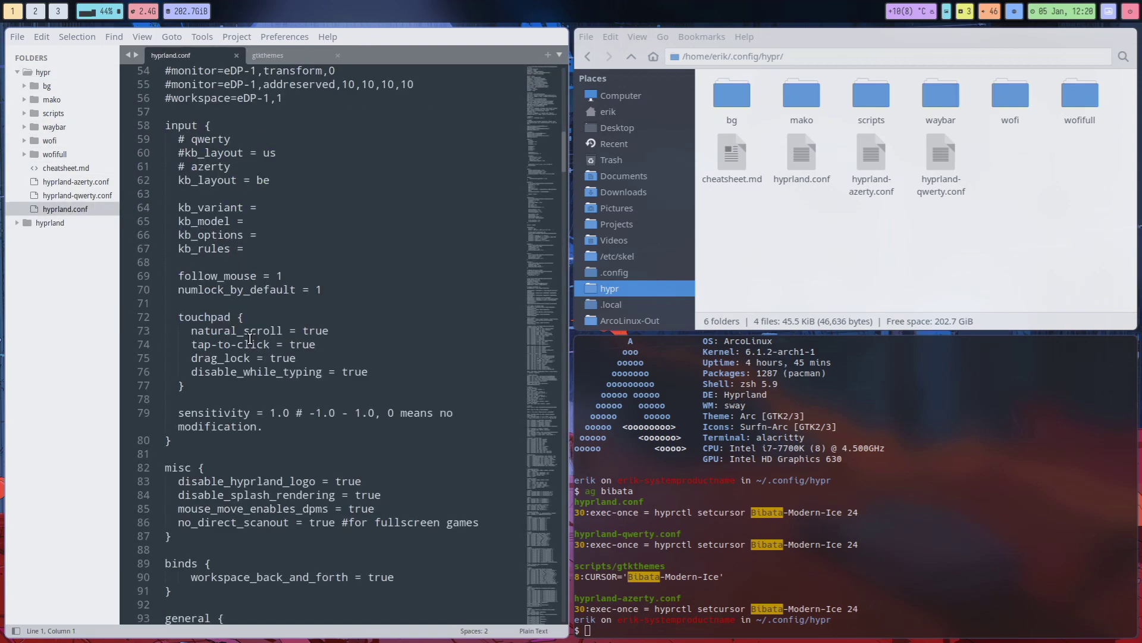
key("ctrl+f")
type("biba")
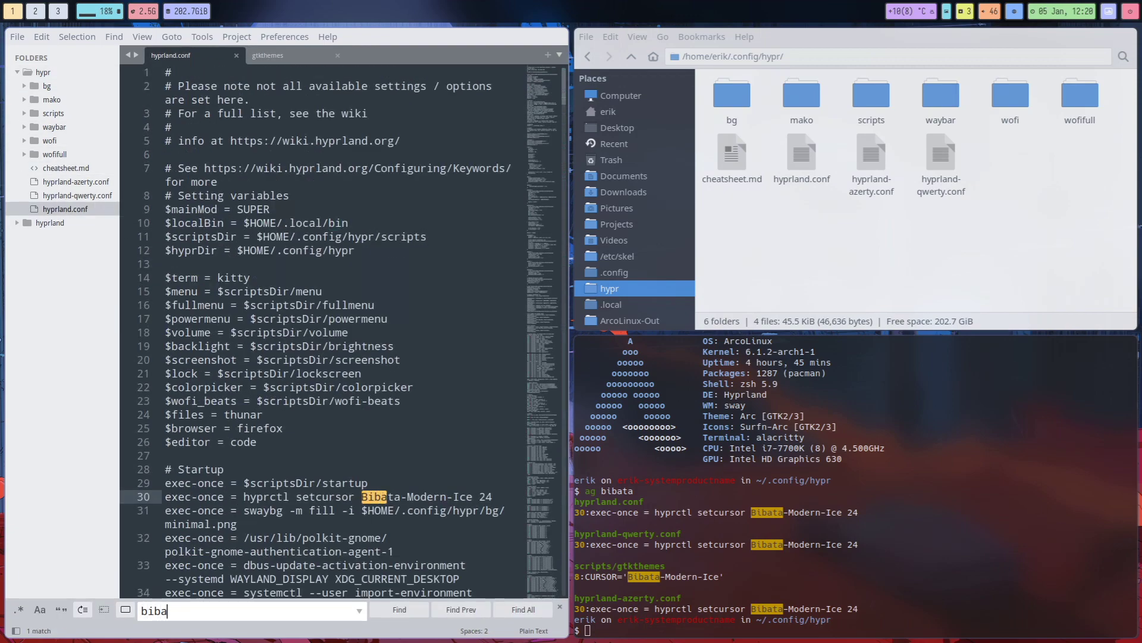
double_click(425, 496)
type("Origi")
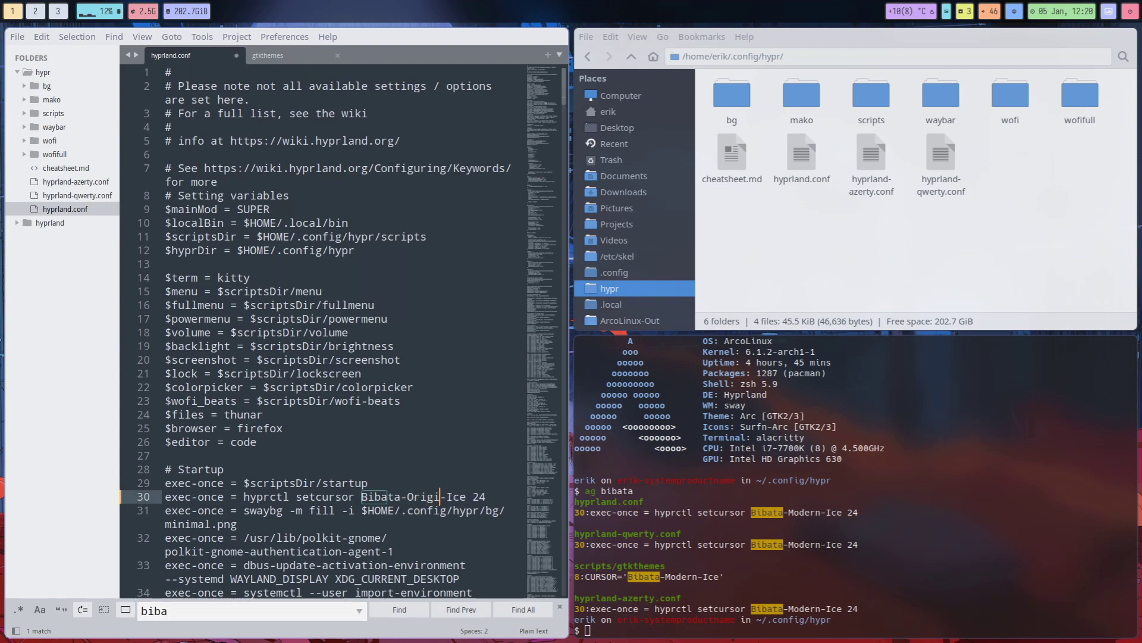
type("nal")
key("ctrl+s")
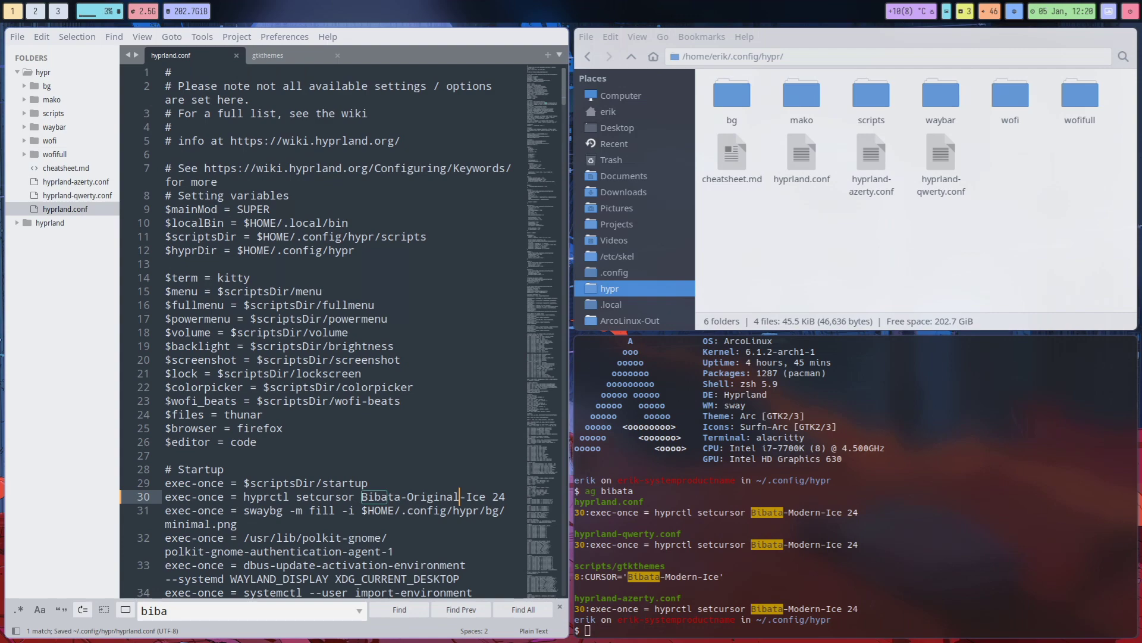
Step: Reopen LXAppearance, check Bibata-Original-Ice under Mouse Cursor, and close it
key("super+d")
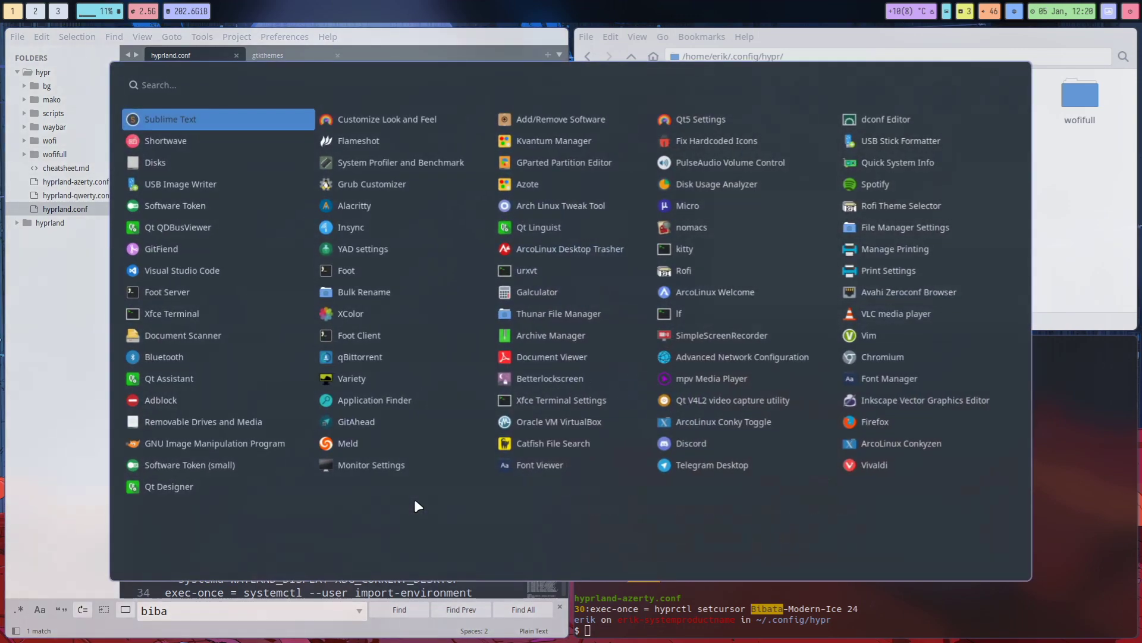
type("lx")
key("Return")
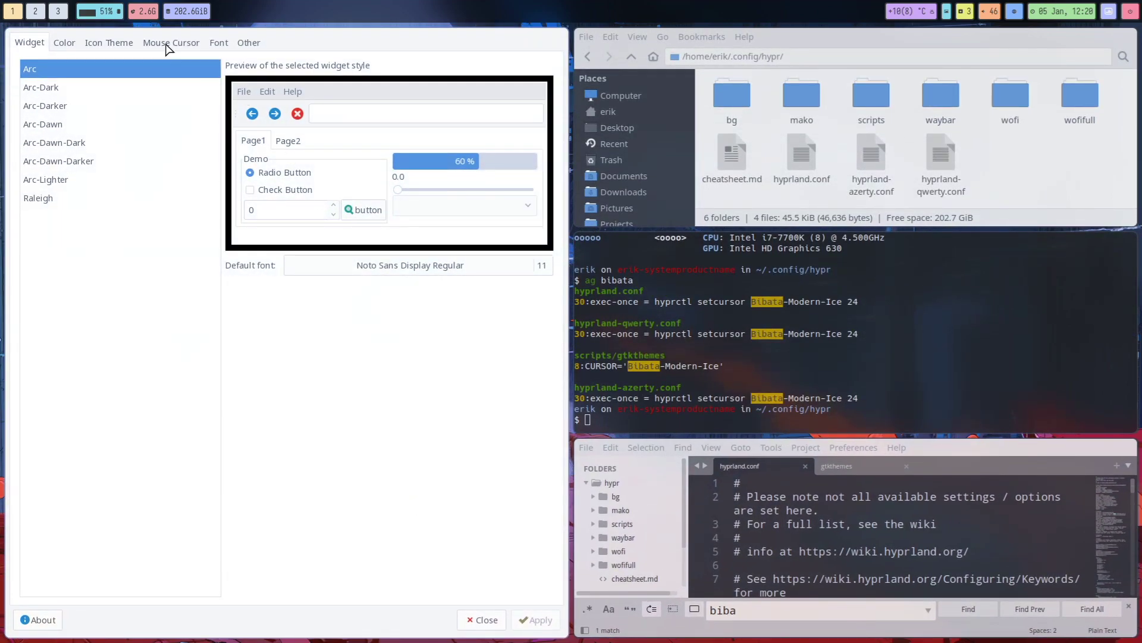
left_click(170, 42)
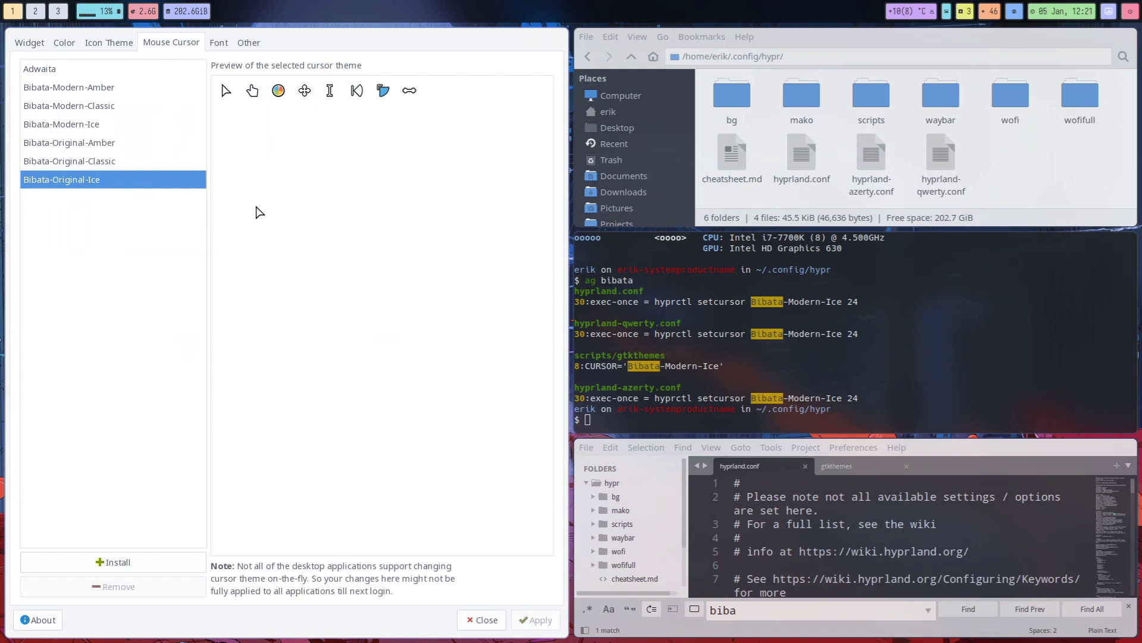
key("super+q")
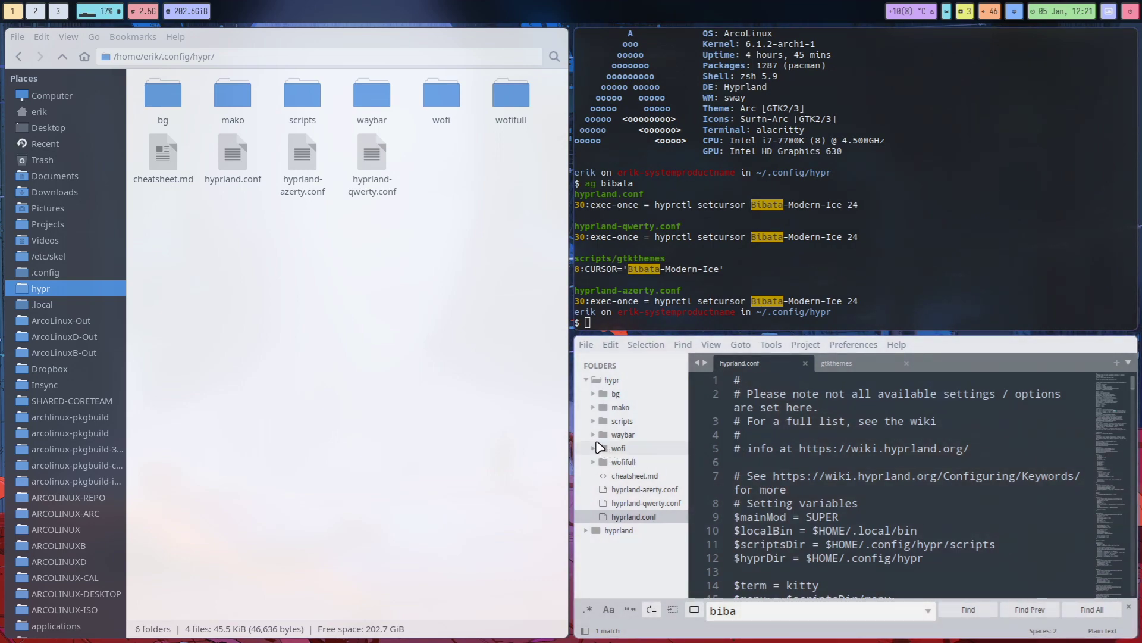
Step: Change the gtkthemes script's cursor to Bibata-Original-Ice, save it, and relaunch LXAppearance
left_click(615, 421)
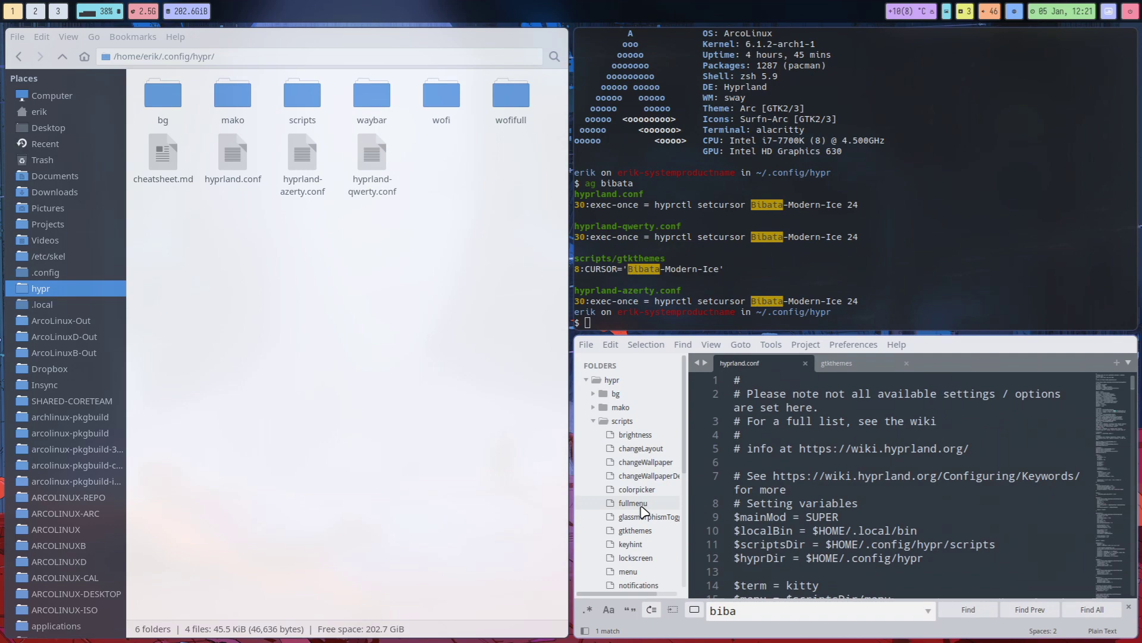
left_click(635, 530)
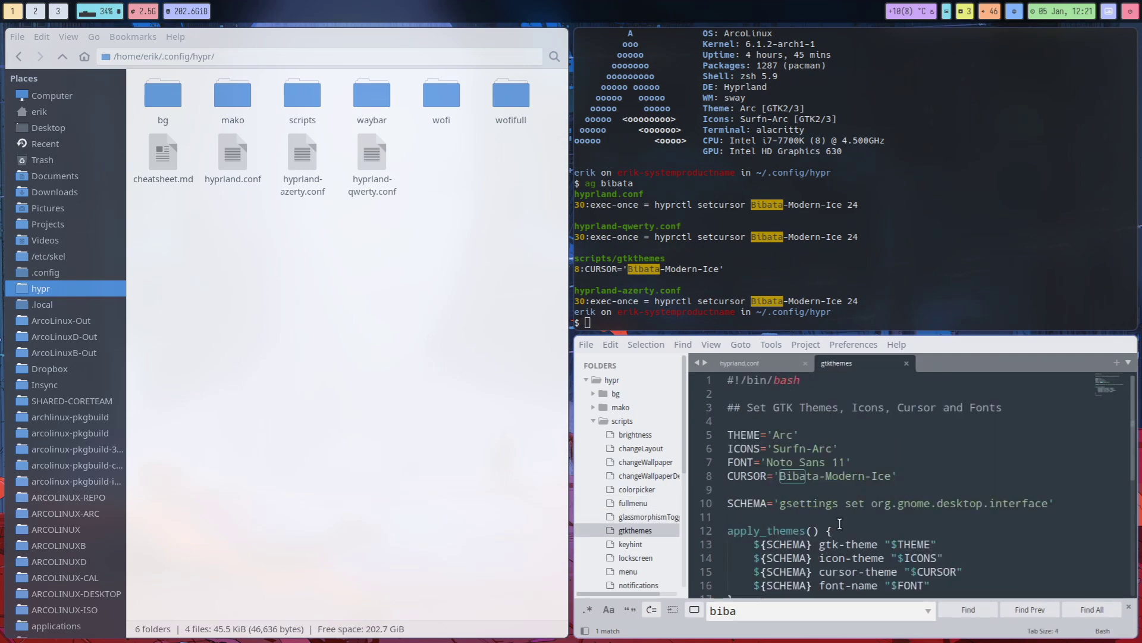
double_click(838, 476)
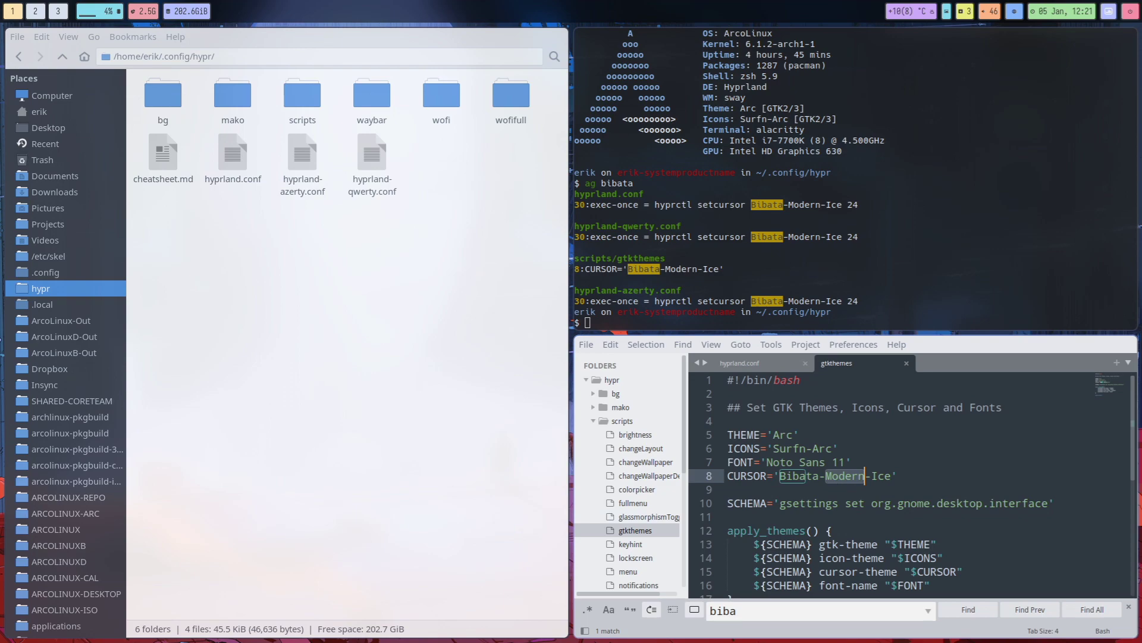
type("Original")
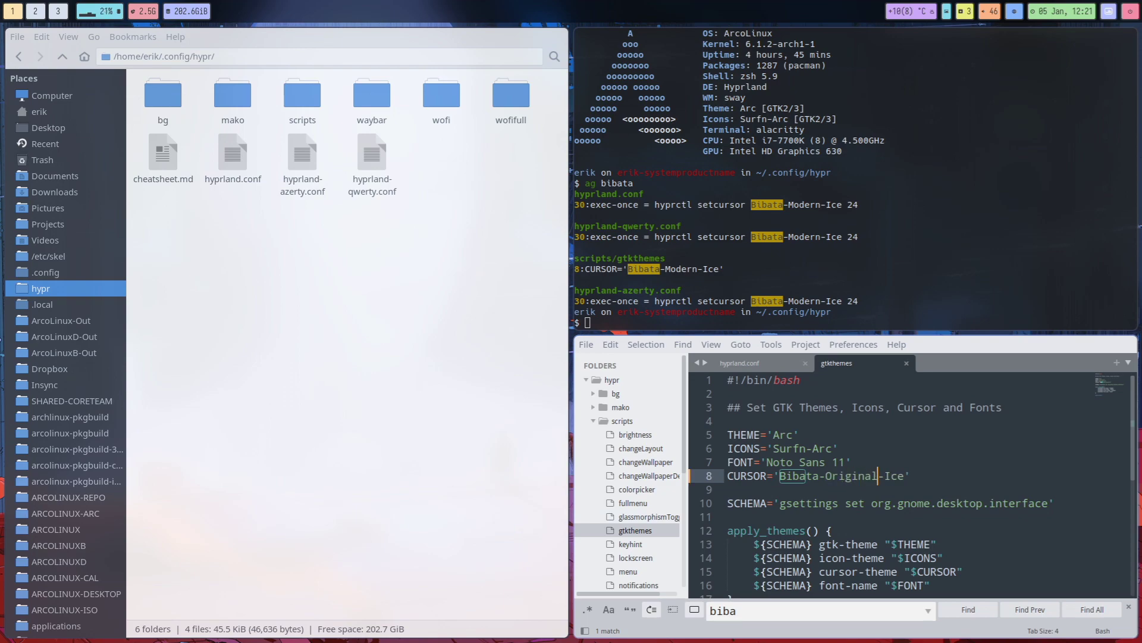
key("ctrl+s")
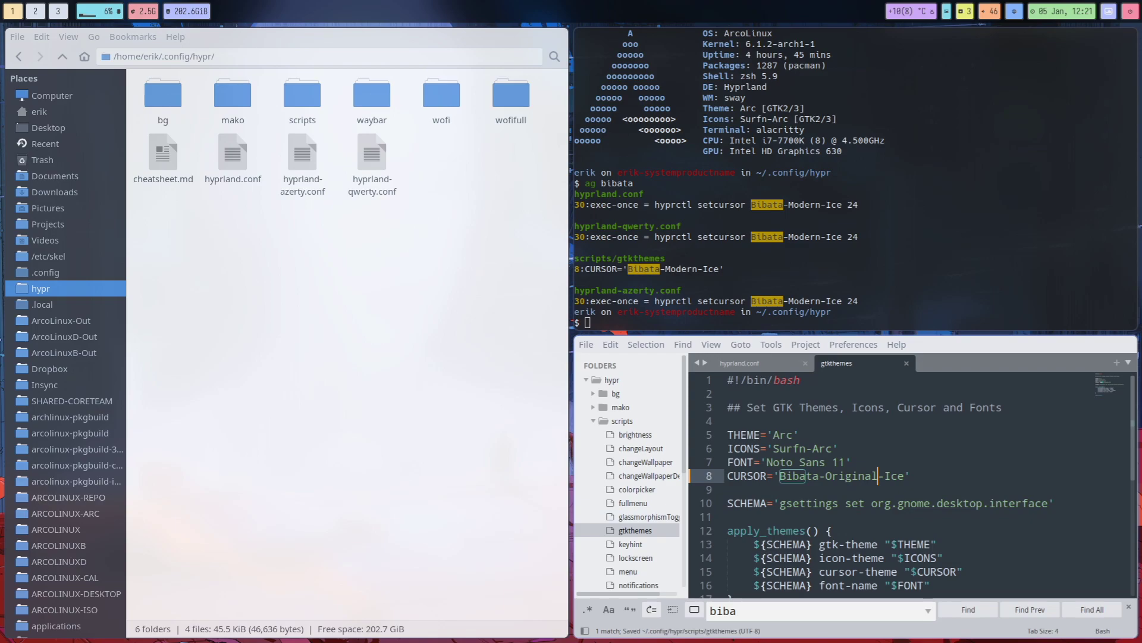
key("super+d")
type("lx")
key("Return")
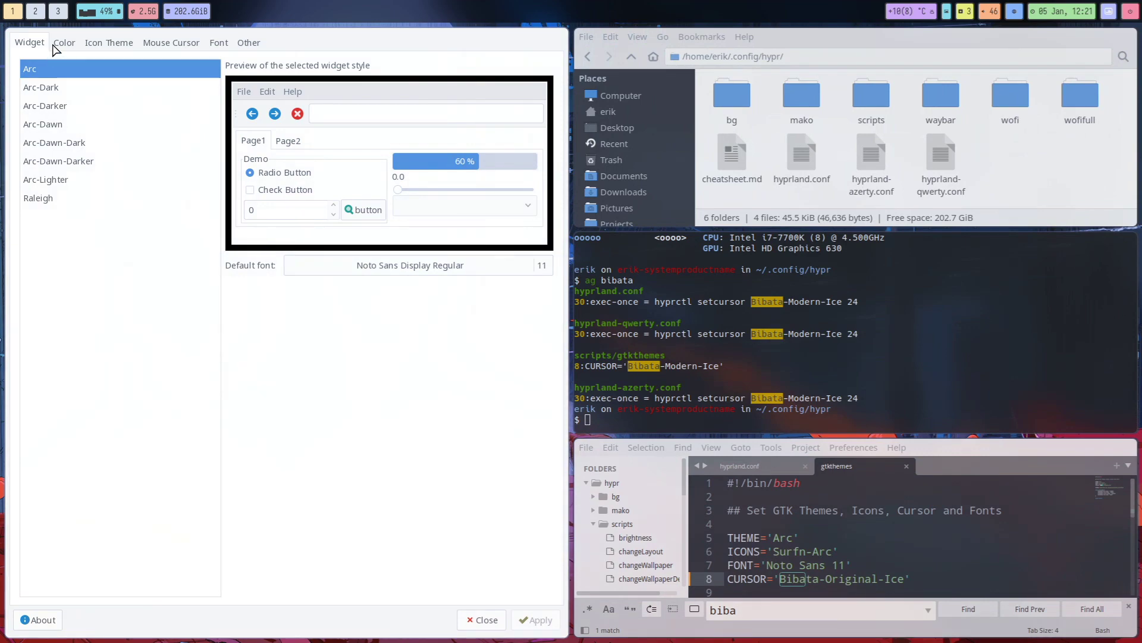
Step: Review the Icon Theme and Mouse Cursor tabs in LXAppearance, then close it
left_click(101, 43)
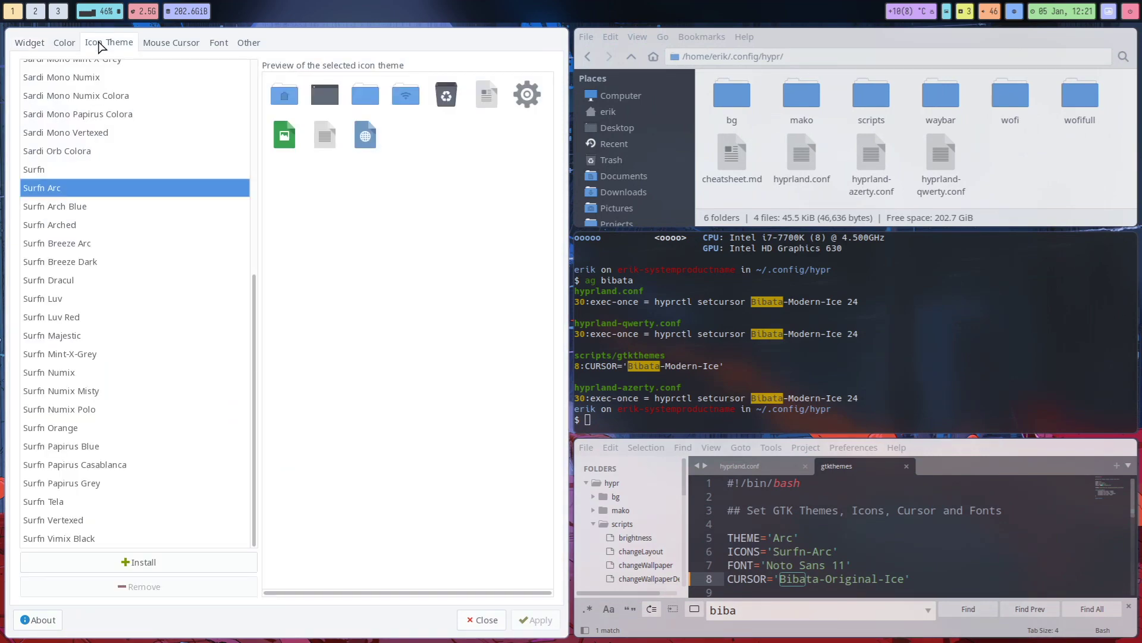
left_click(166, 43)
key("super+q")
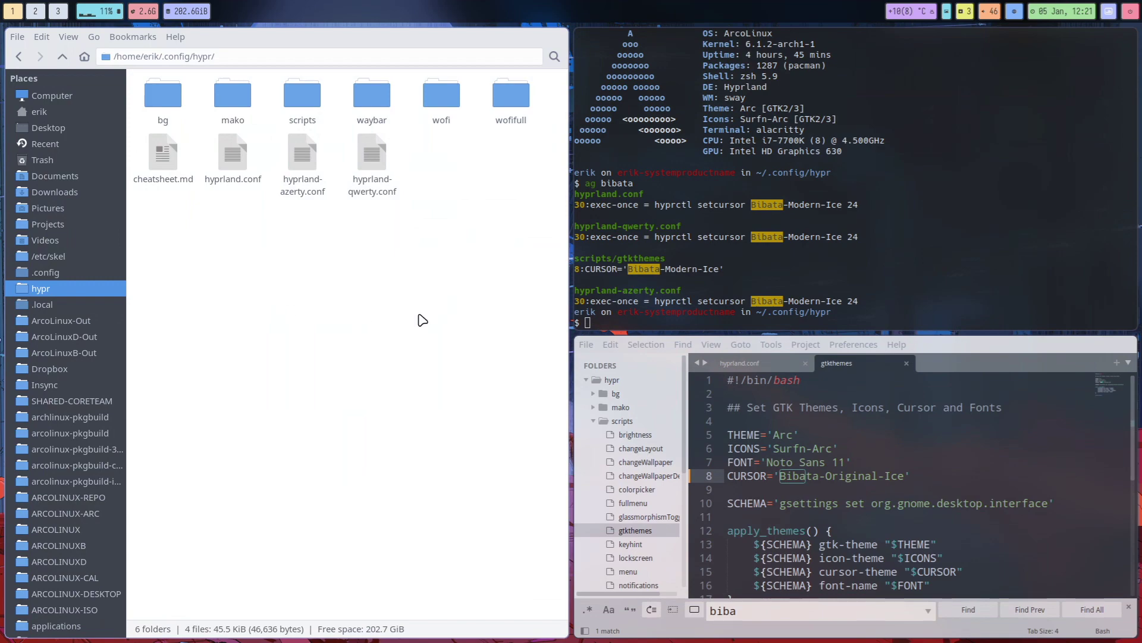
type("ag bibata")
Step: Rerun ag bibata and find Original in hyprland.conf to confirm Bibata-Original-Ice
key("Return")
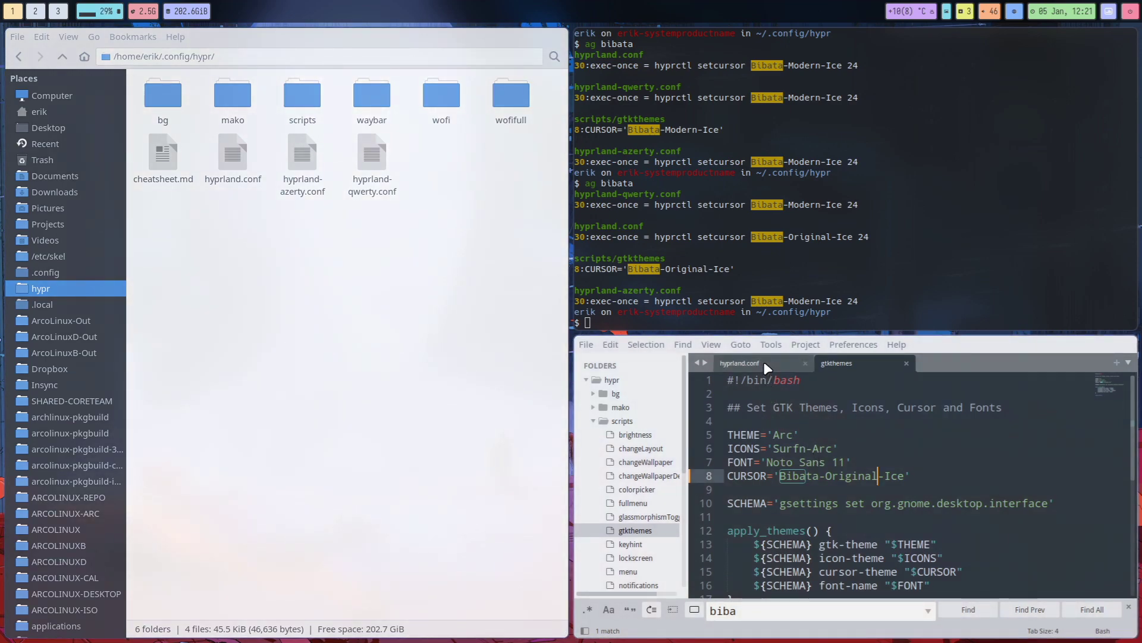
left_click(767, 367)
key("ctrl+f")
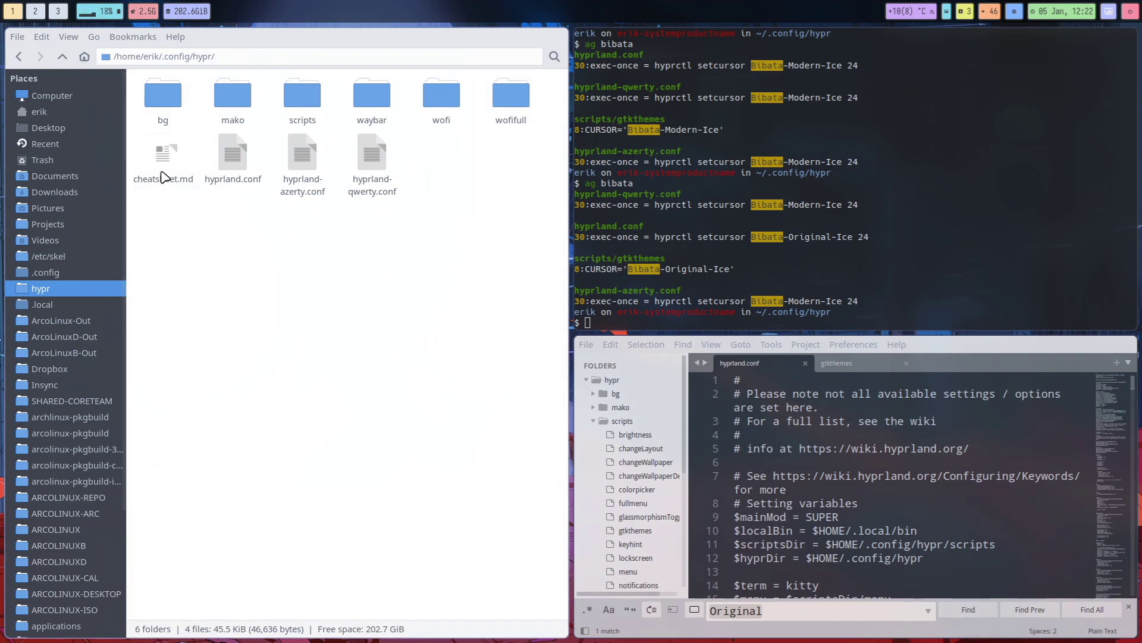
left_click(55, 111)
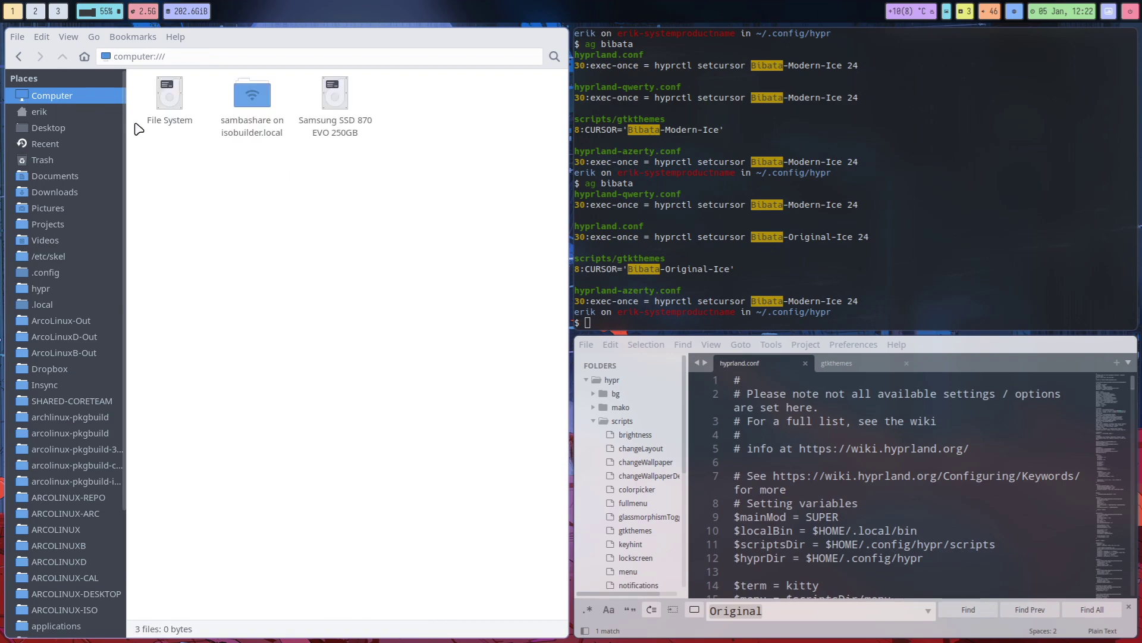
Step: Open /usr/share/icons/default/index.theme in a terminal editor from its context menu
double_click(165, 107)
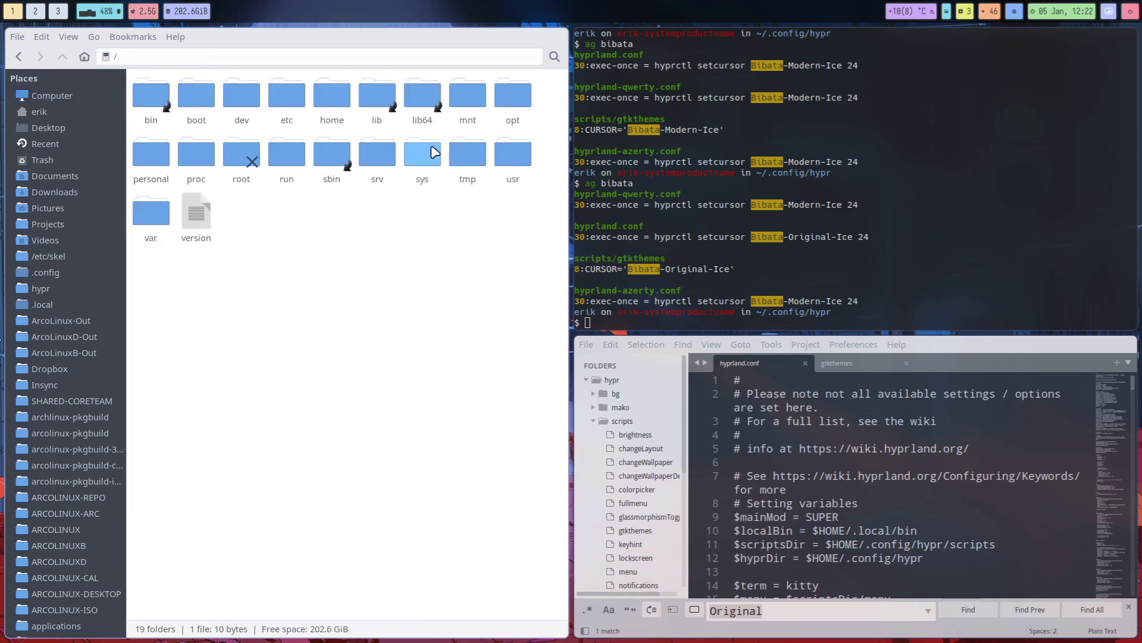
double_click(512, 159)
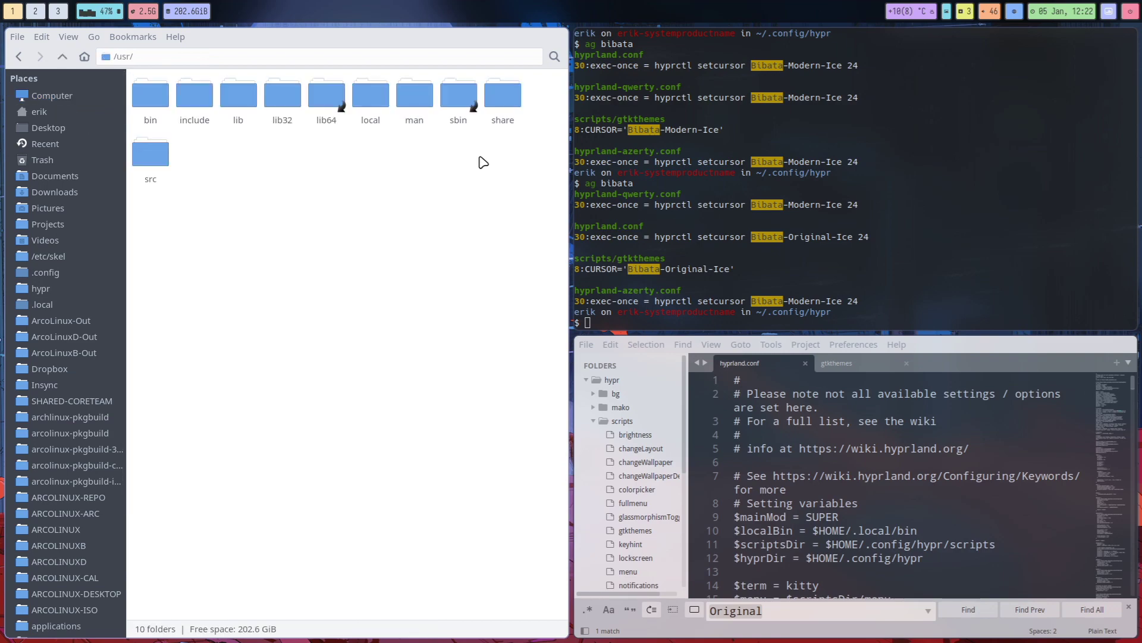
double_click(503, 100)
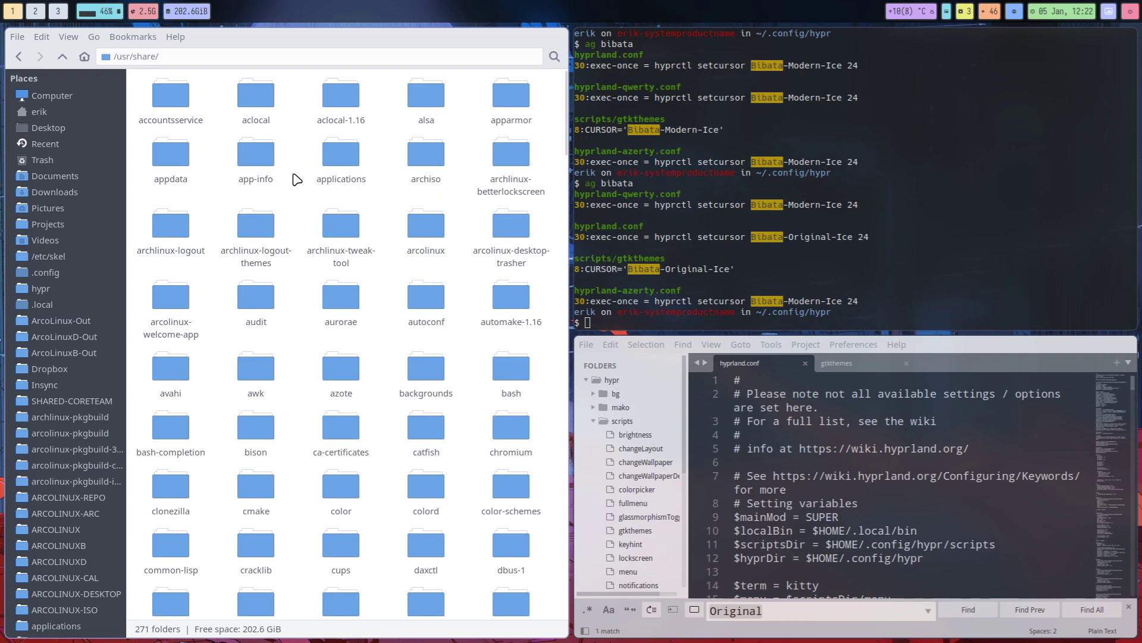
type("icons")
key("Return")
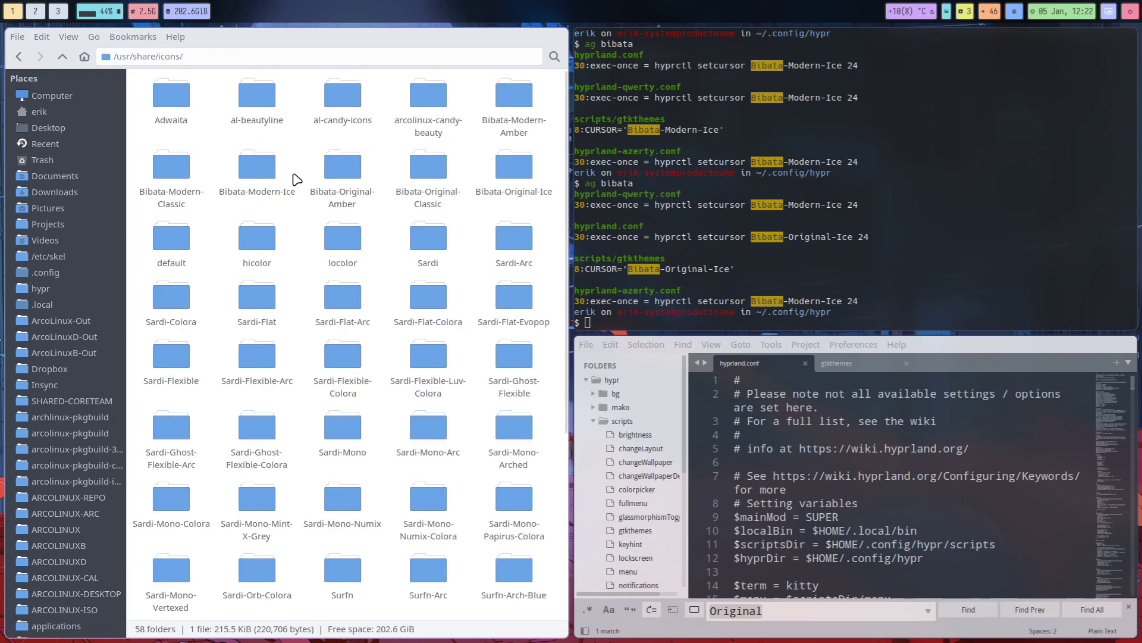
type("def")
key("Return")
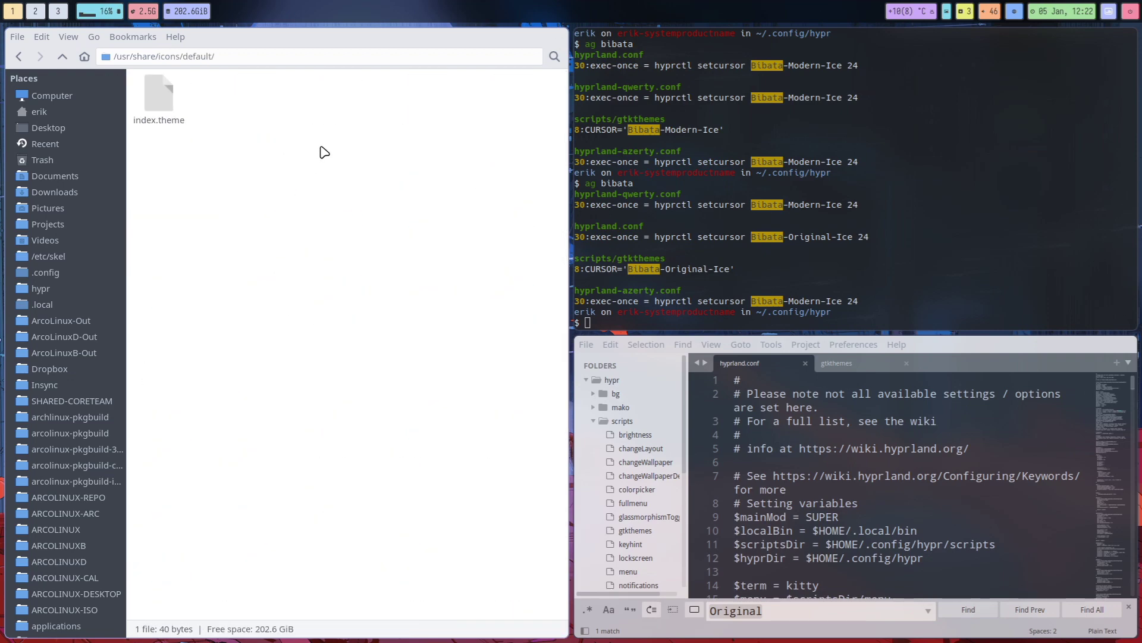
right_click(163, 103)
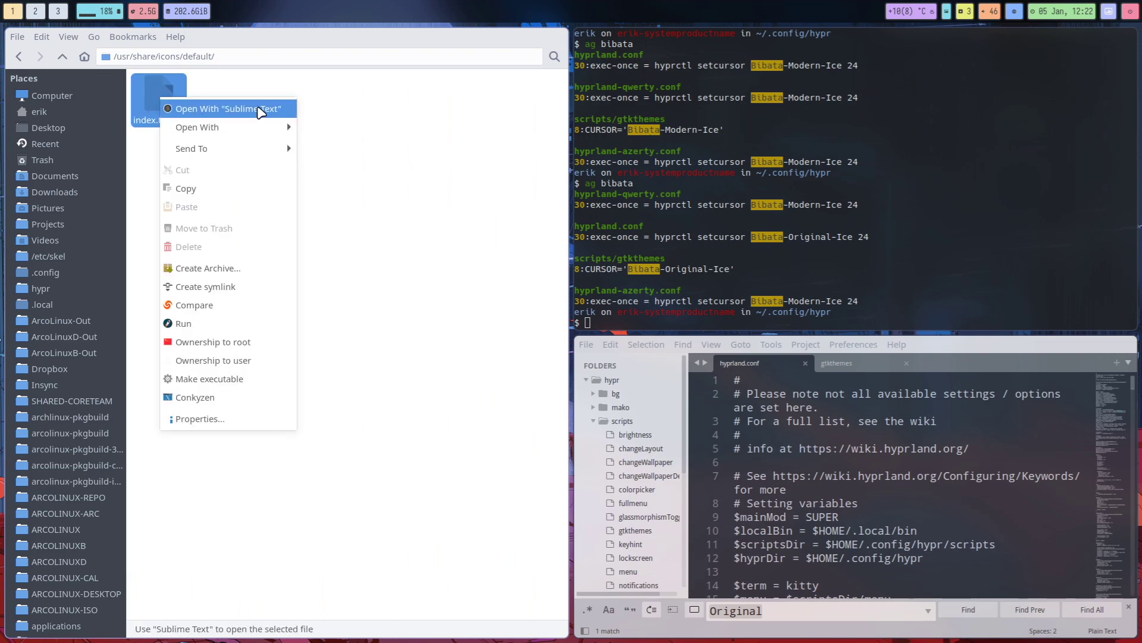
mouse_move(215, 127)
left_click(323, 126)
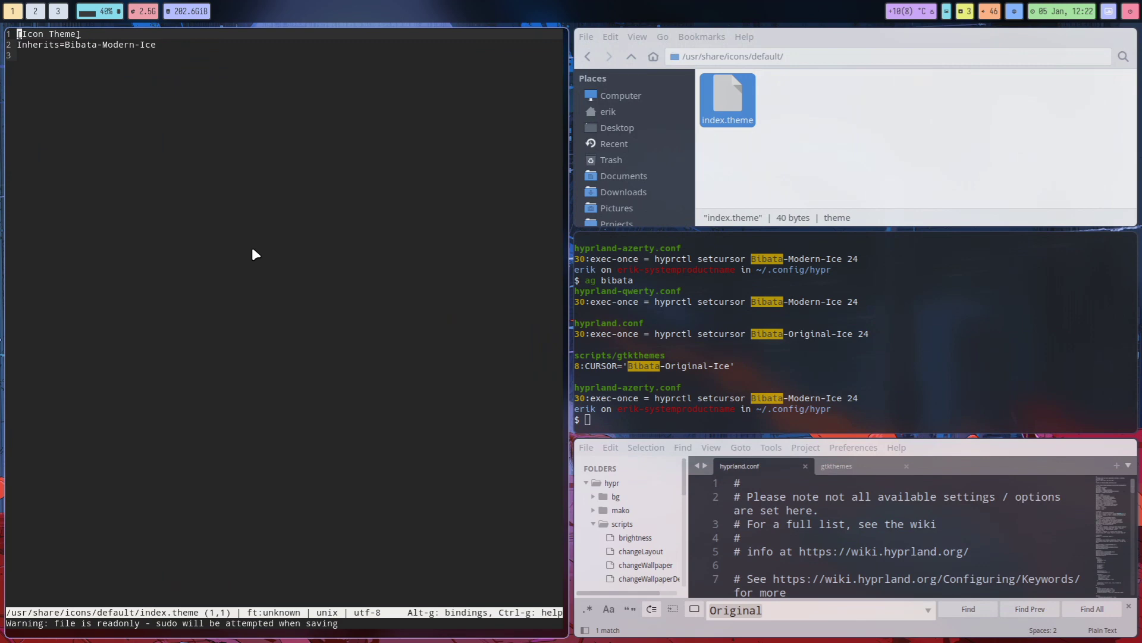
Step: Set index.theme line 2 to Inherits=Bibata-Original-Ice, save with sudo, and quit Micro
key("Down")
key("ctrl+Right")
key("ctrl+Right")
key("ctrl+Right")
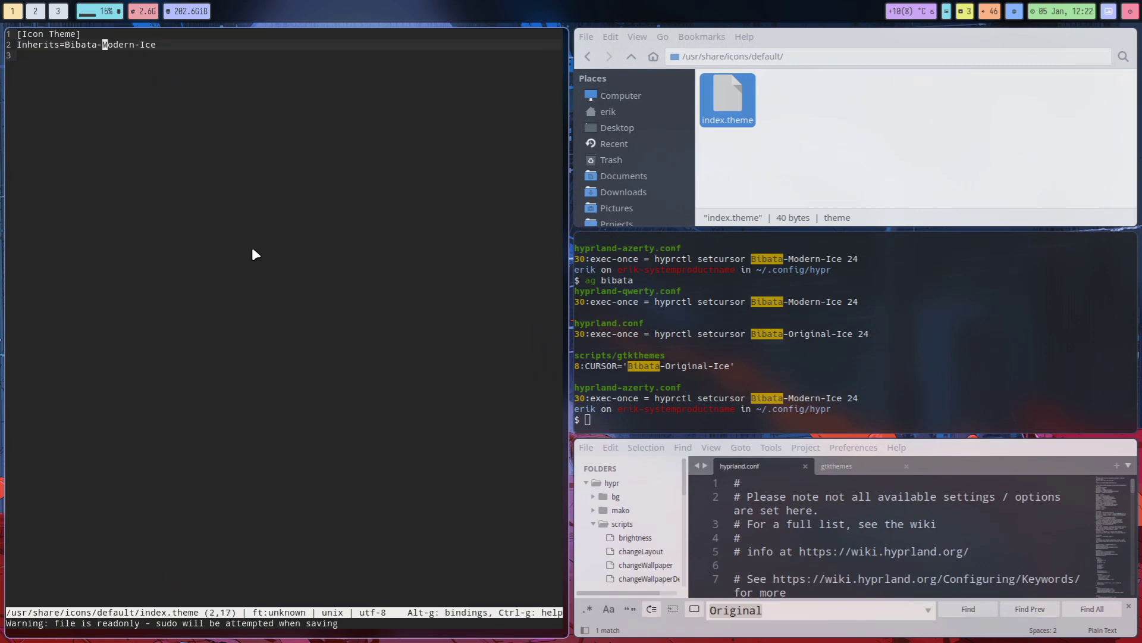
key("Delete")
key("Delete")
key("Delete")
key("Delete")
key("Delete")
key("Delete")
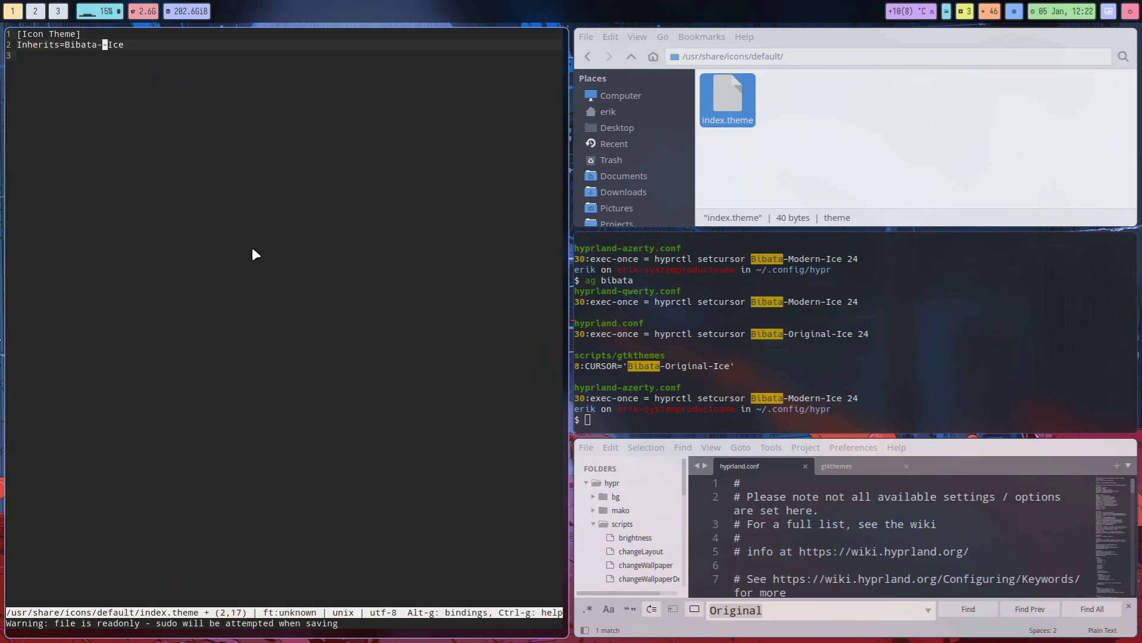
type("Original-")
key("ctrl+s")
key("y")
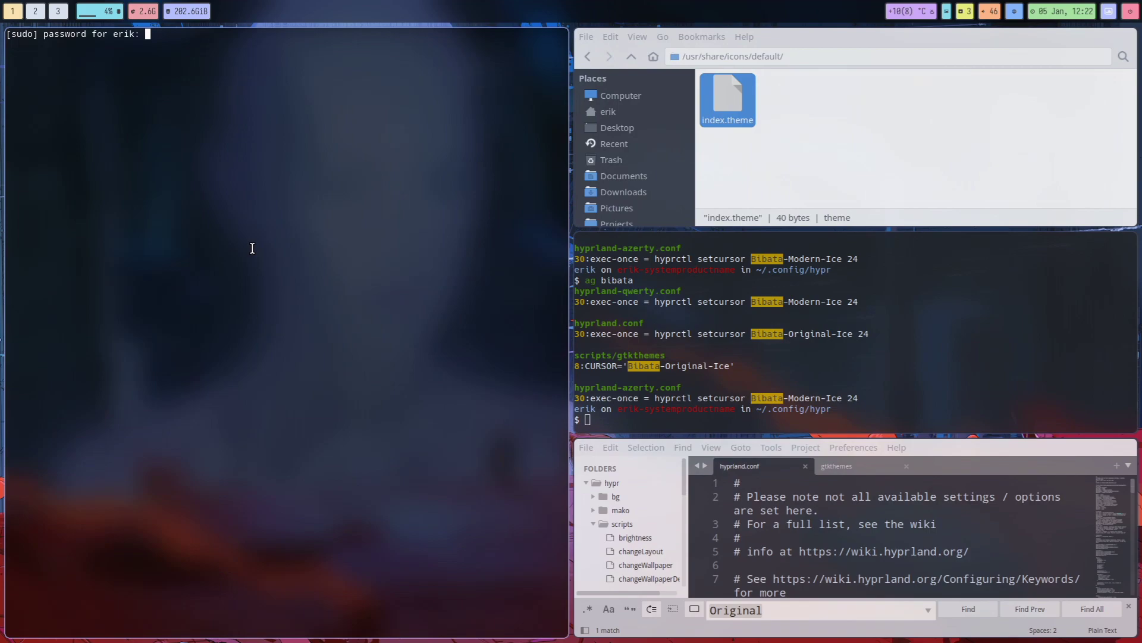
key("Return")
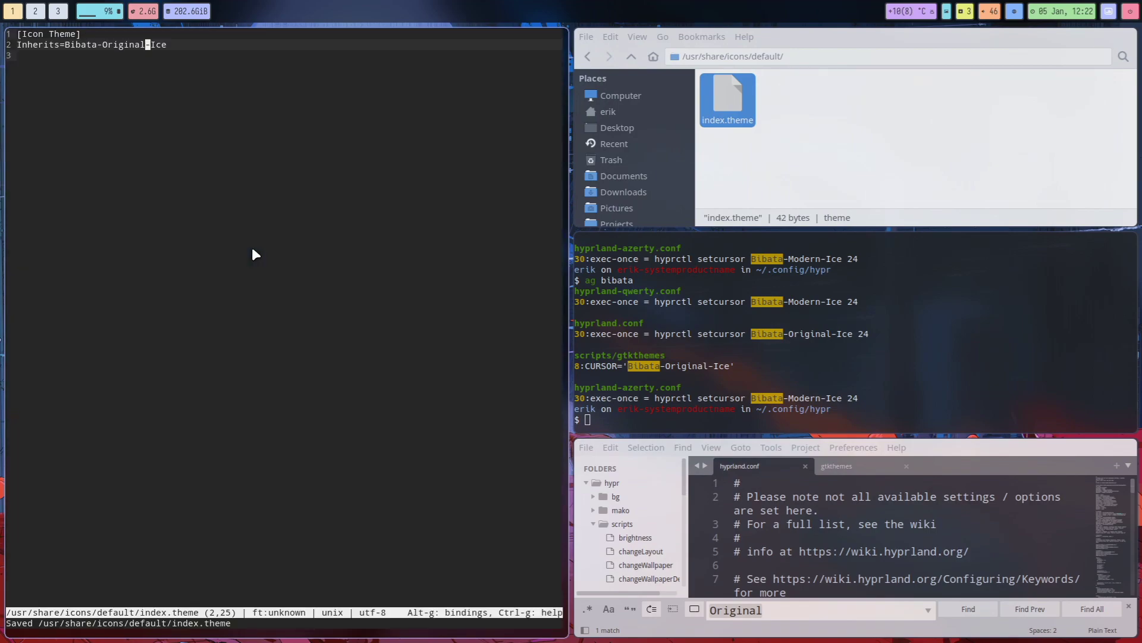
key("ctrl+q")
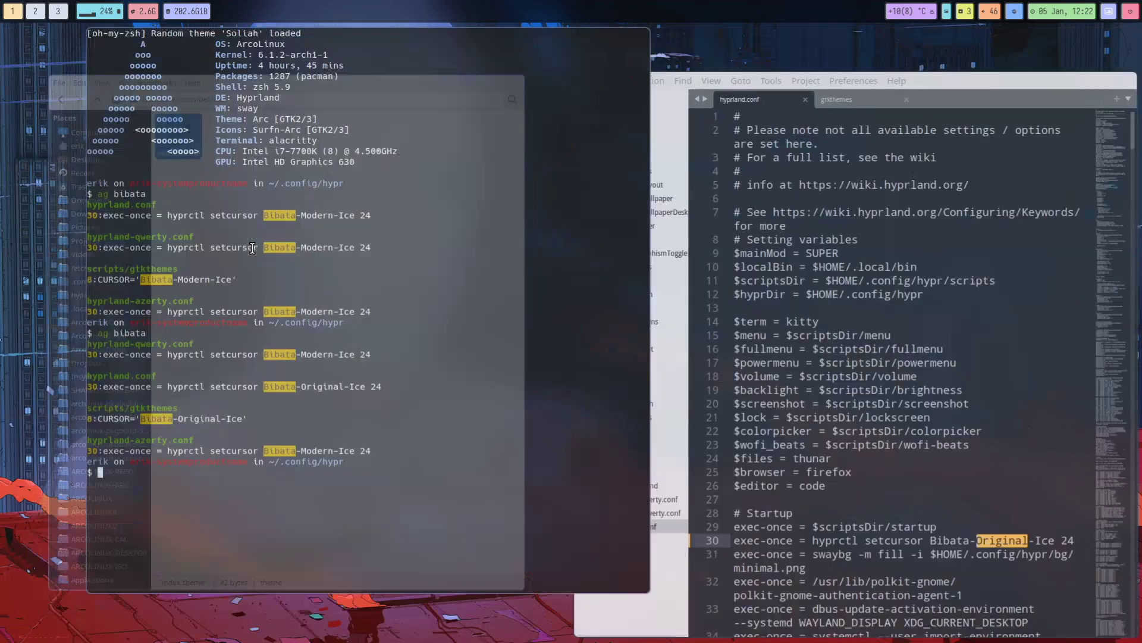
Step: Switch to workspace 3, open a terminal and Thunar, and search the launcher for dc
key("super+3")
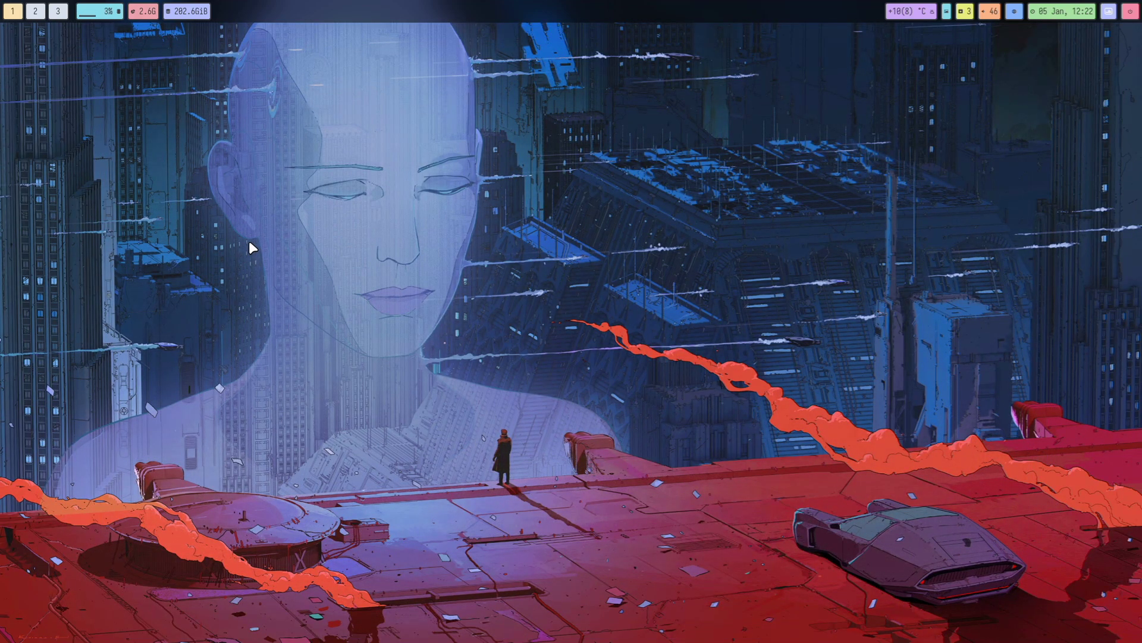
key("super+Return")
key("super+shift+Return")
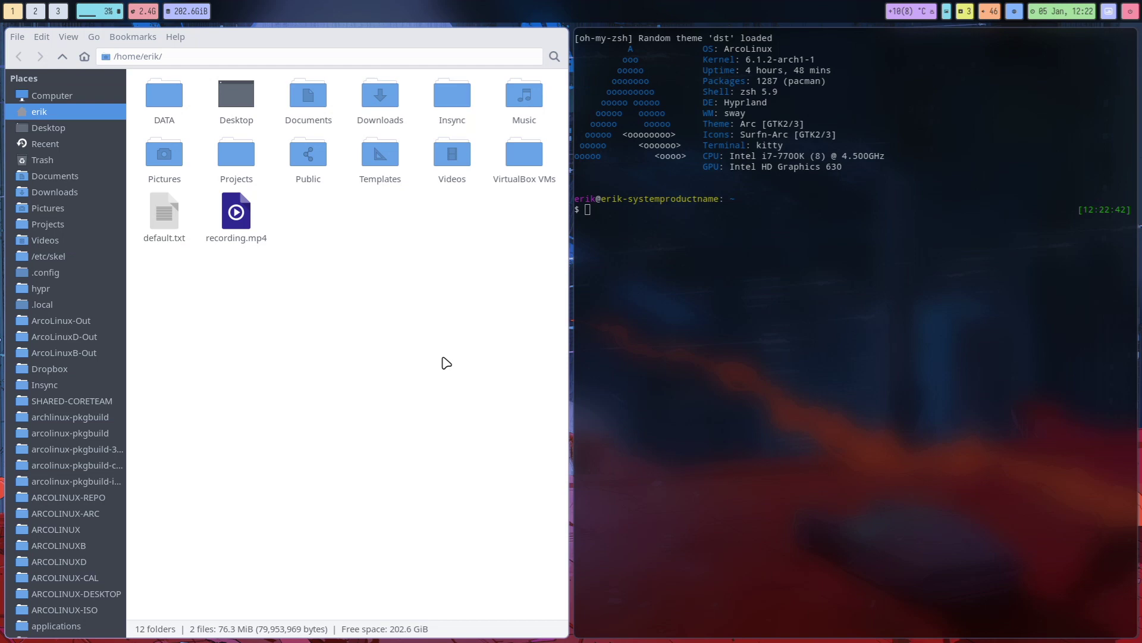
key("super+d")
type("d")
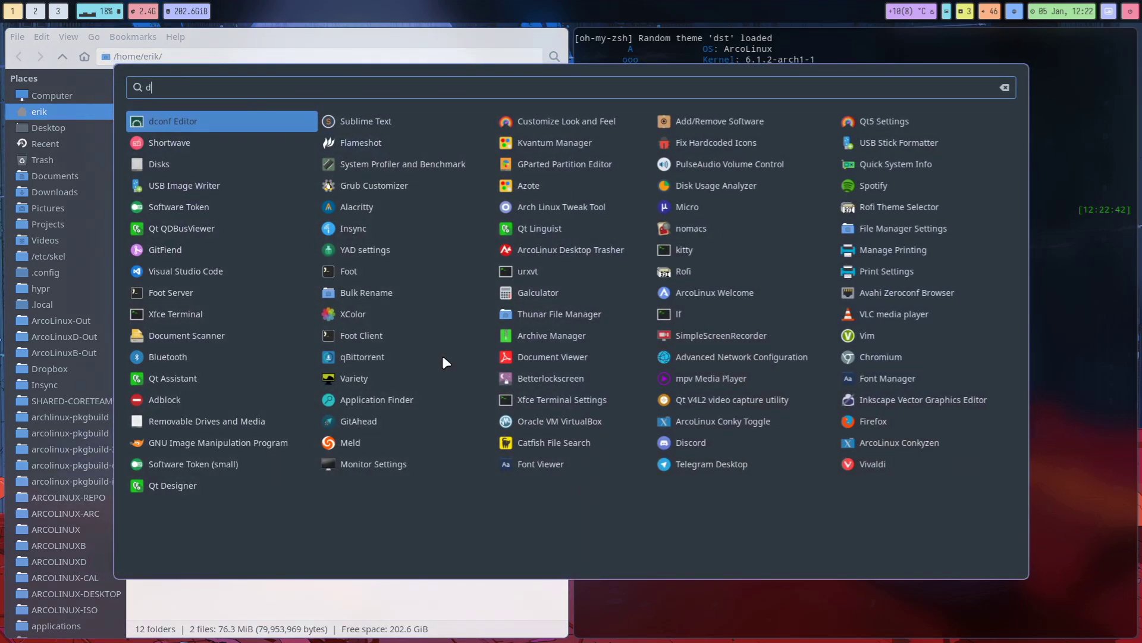
type("conf")
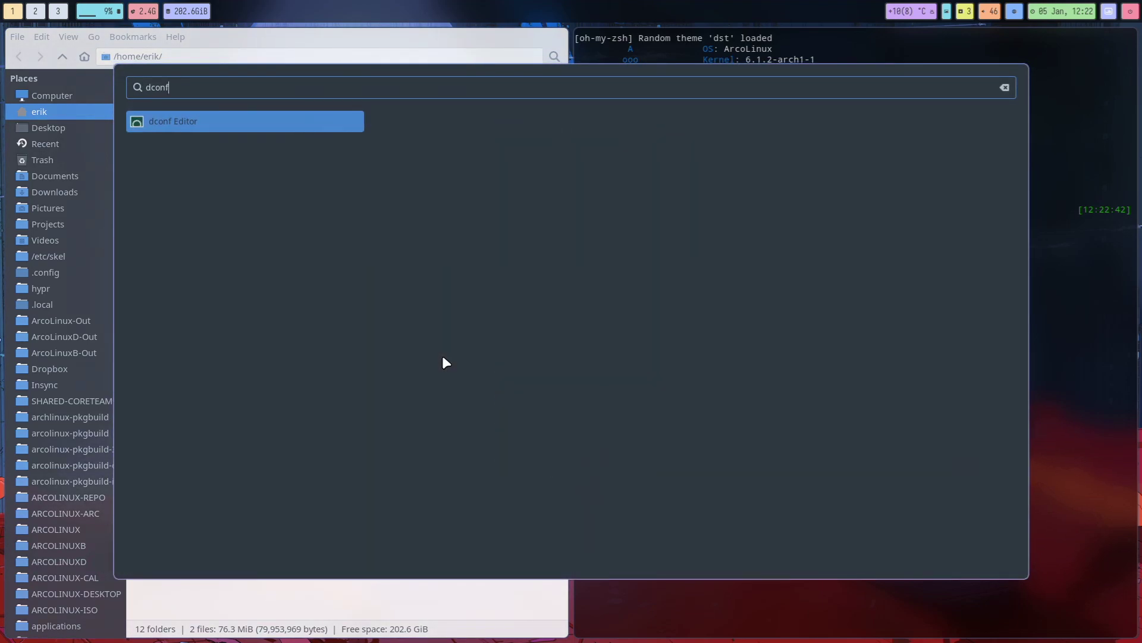
Step: Launch dconf Editor and search its settings for cursor
key("Return")
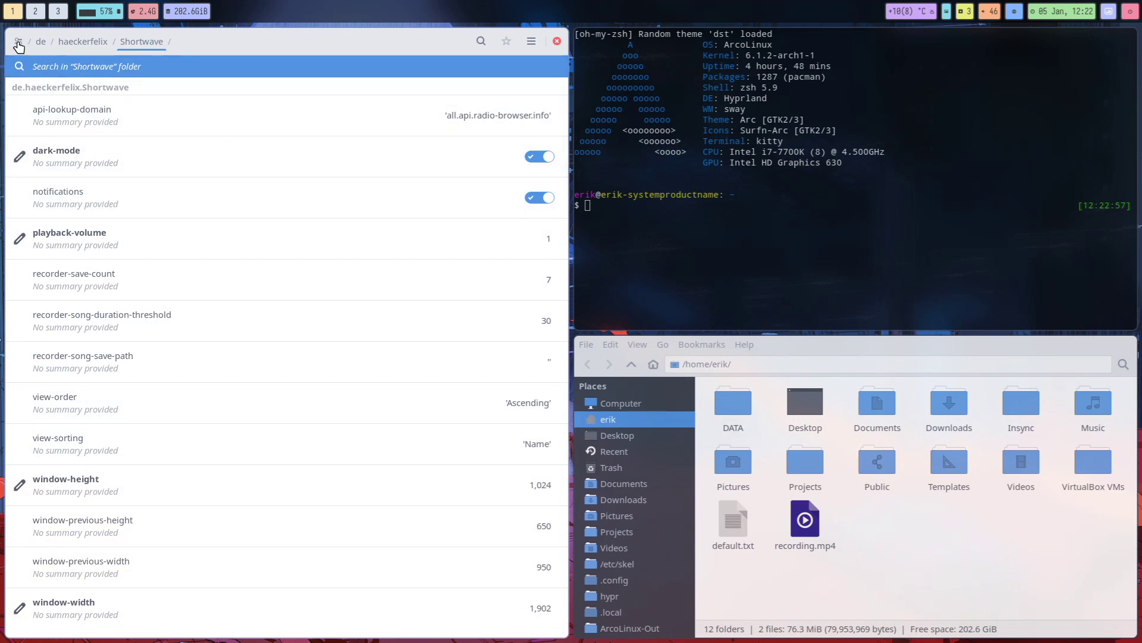
left_click(17, 42)
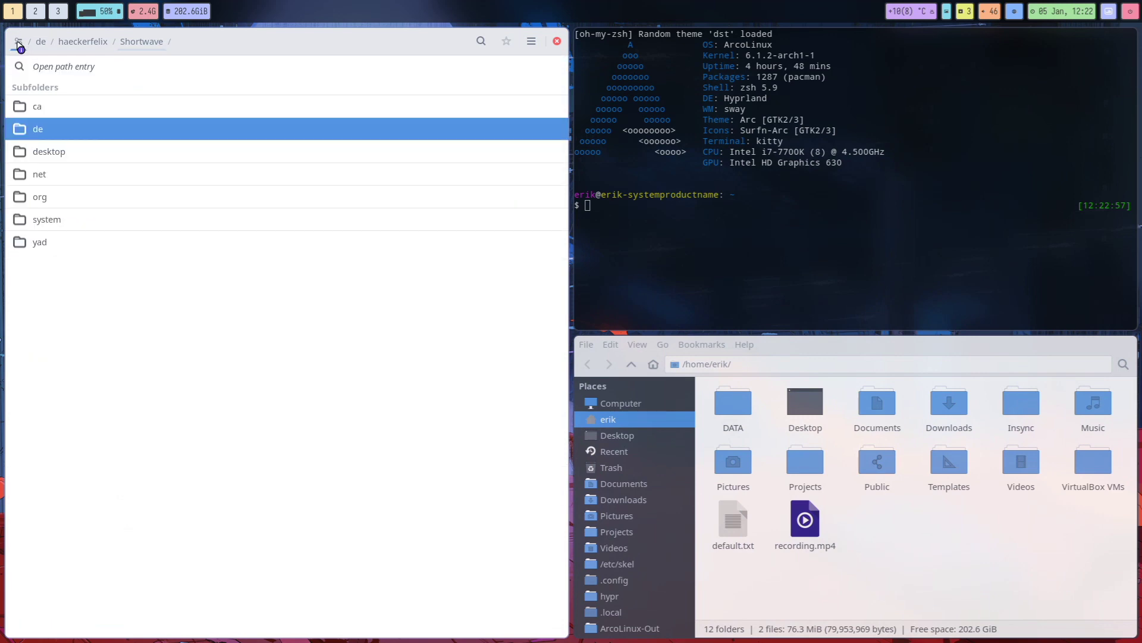
left_click(481, 42)
type("/")
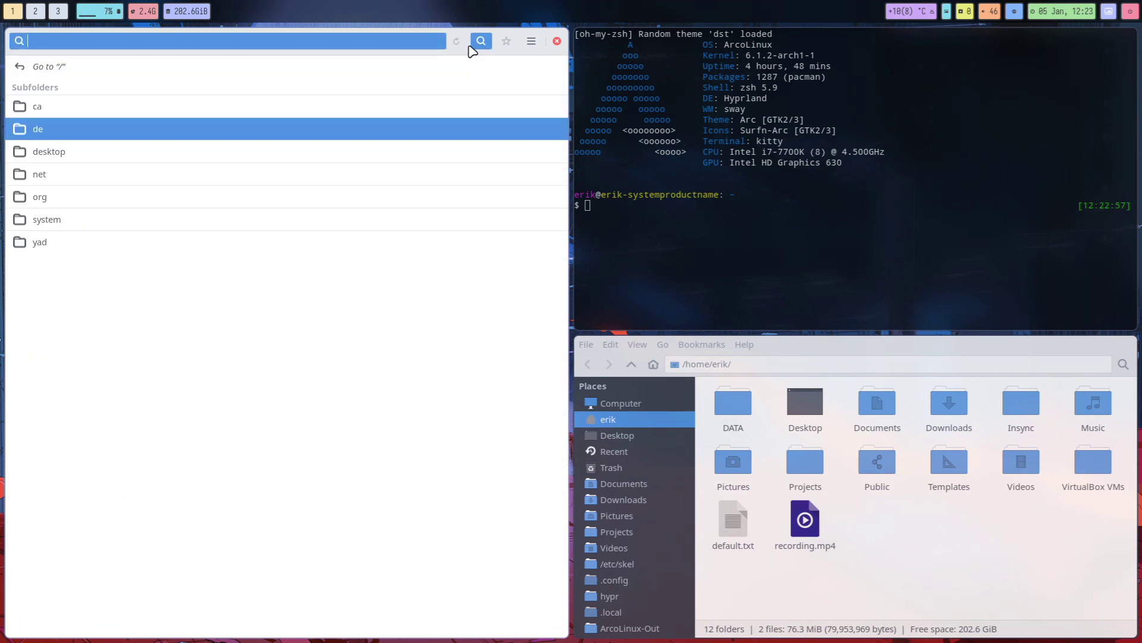
type("bibata")
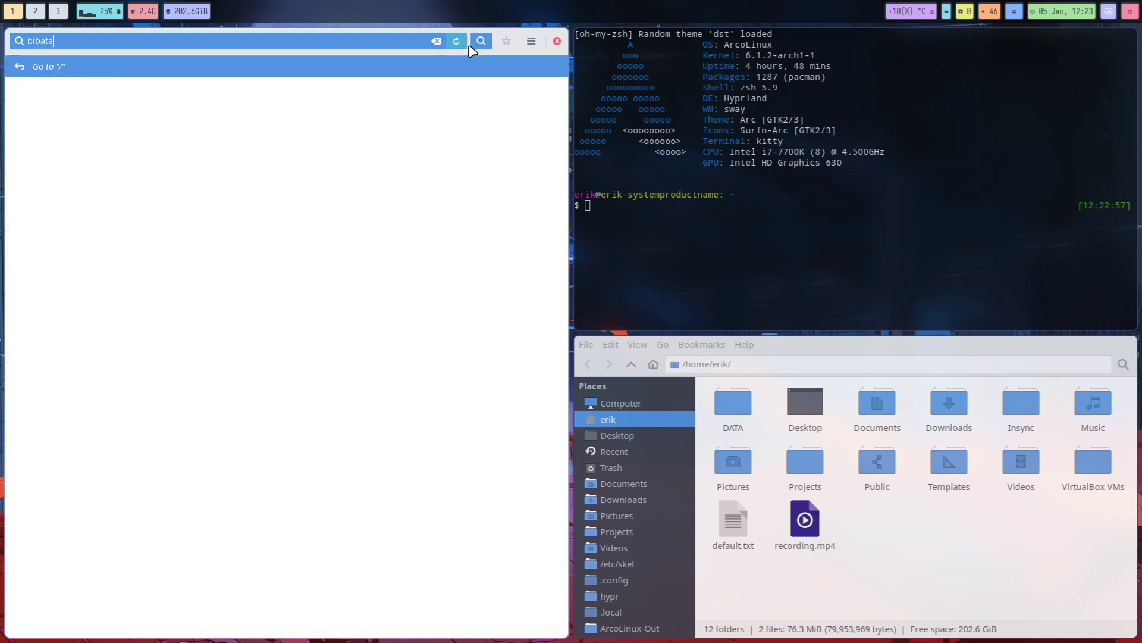
left_click(480, 41)
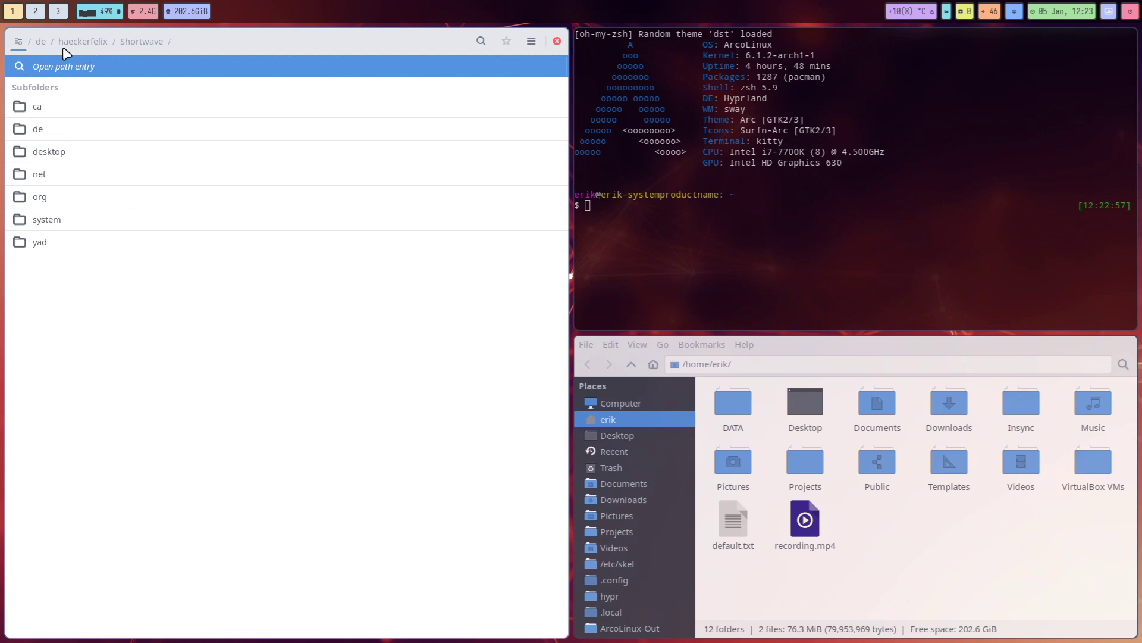
left_click(480, 42)
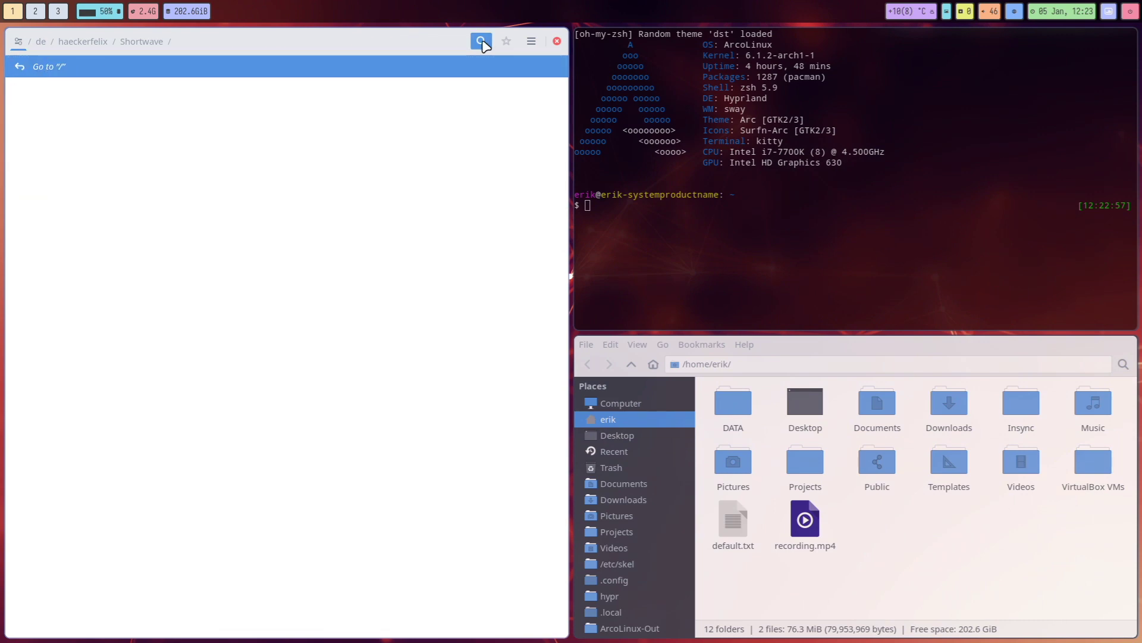
type("ursor")
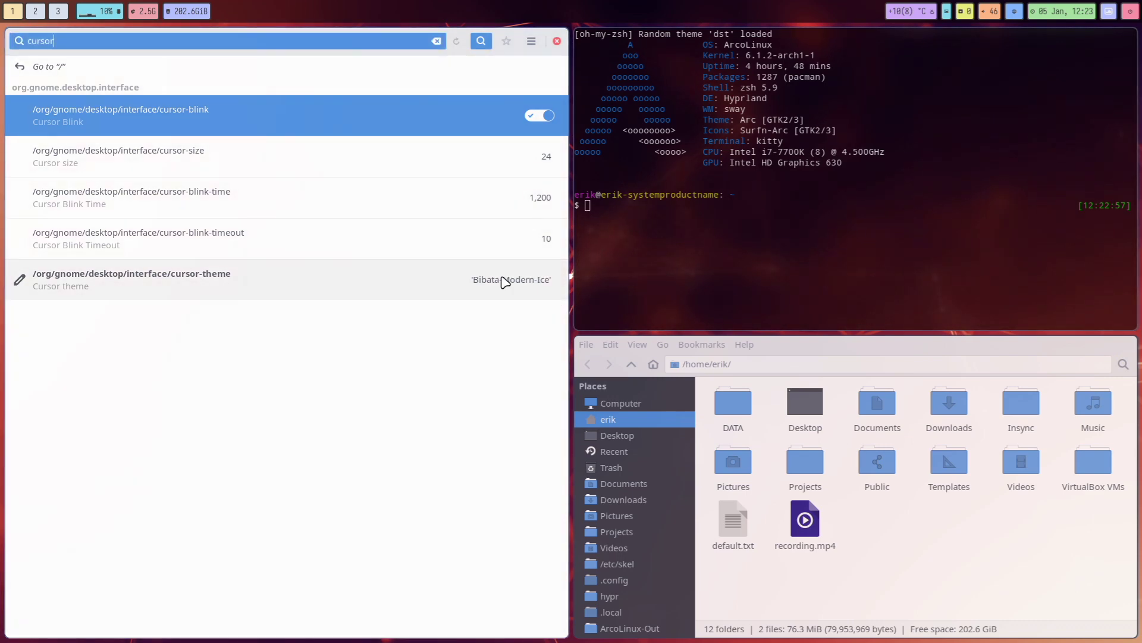
Step: Apply Bibata-Original-Ice as the cursor-theme custom value, then close dconf Editor
left_click(504, 280)
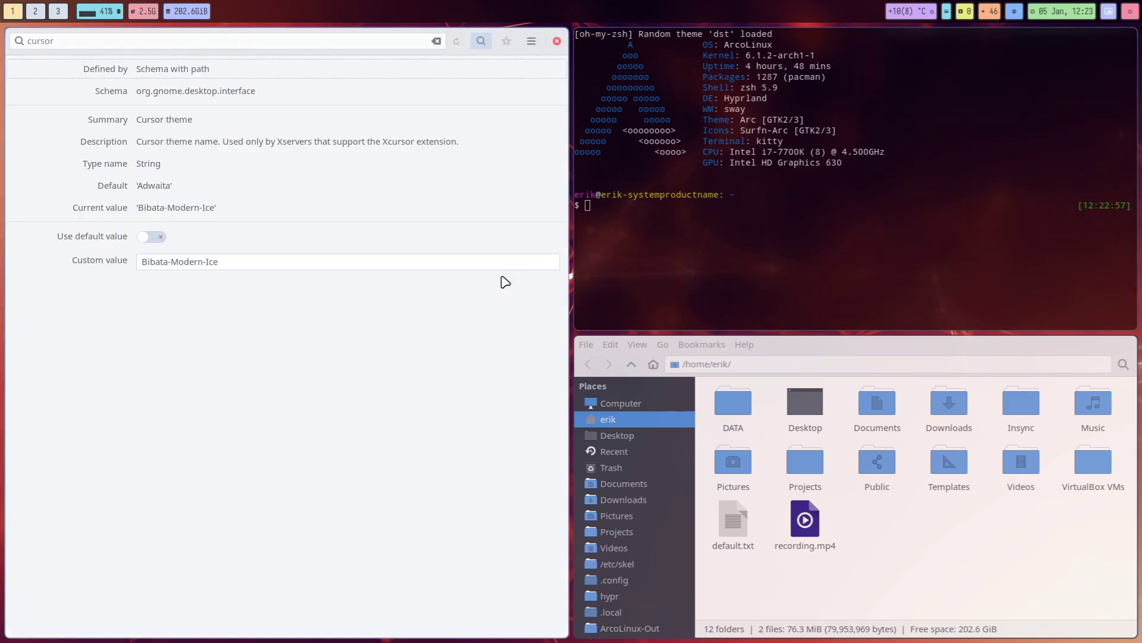
double_click(182, 260)
type("Ori")
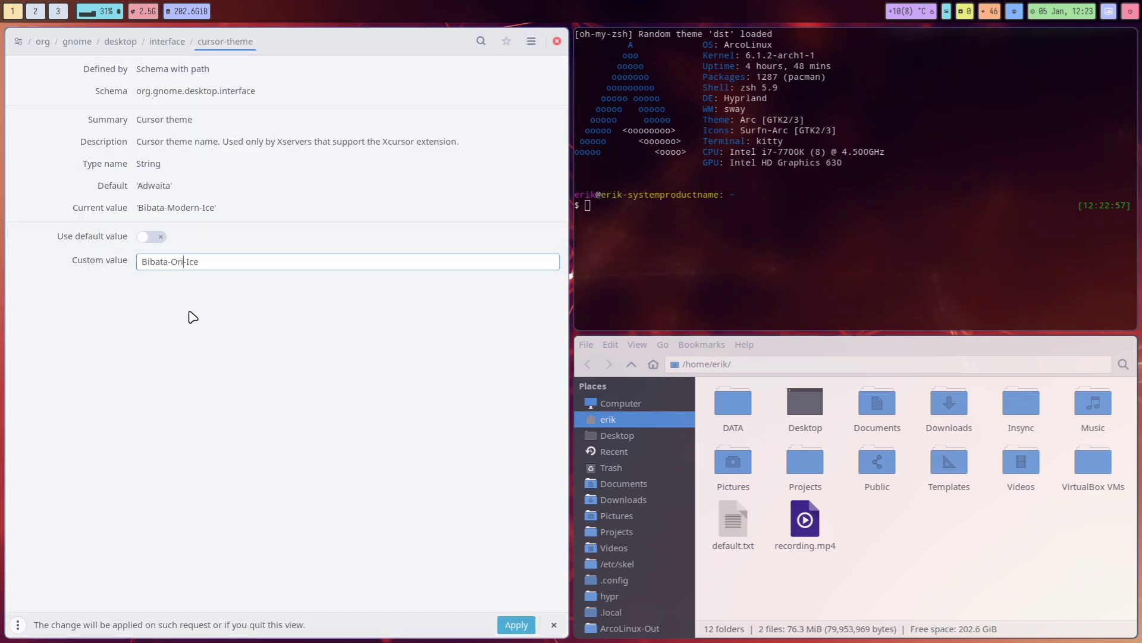
type("gin")
key("BackSpace")
key("BackSpace")
key("BackSpace")
type("vin")
type("al")
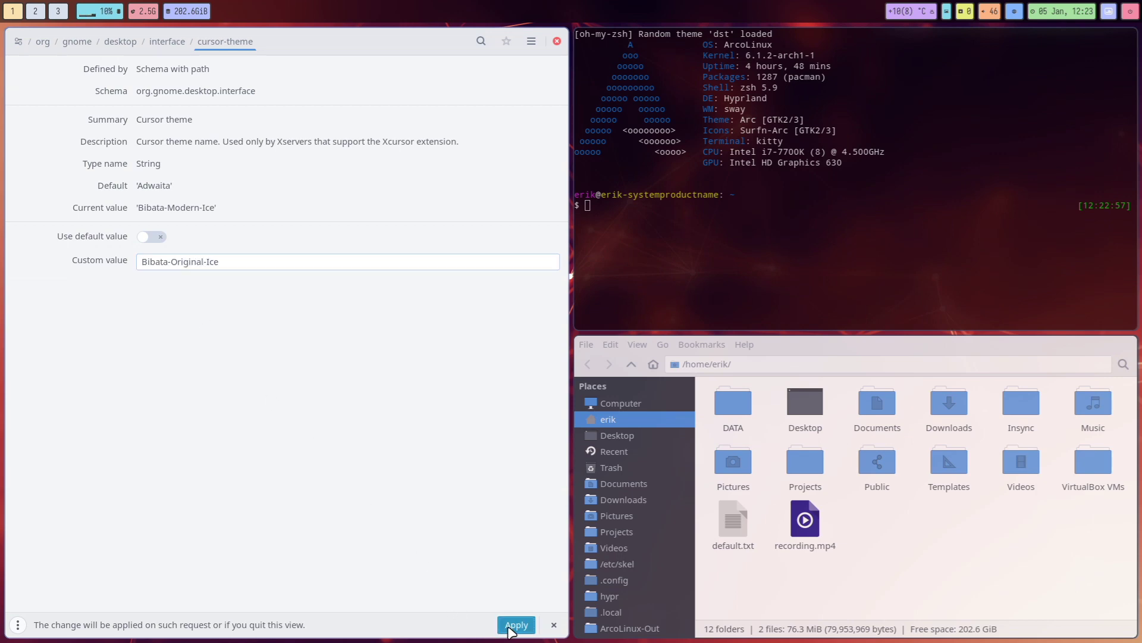
left_click(516, 624)
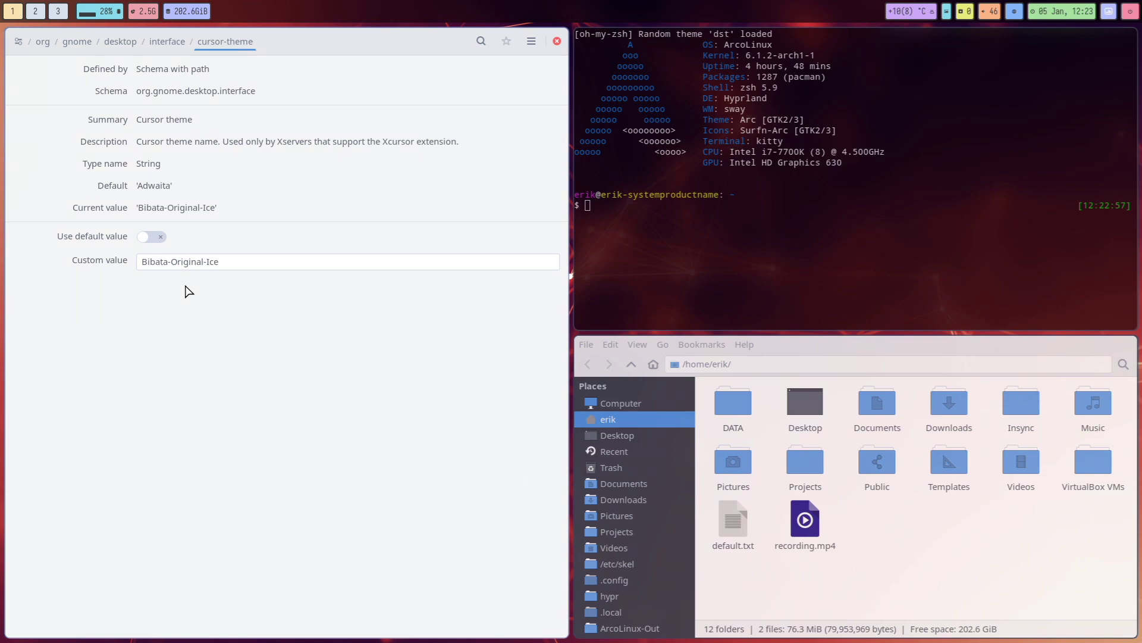
key("super+q")
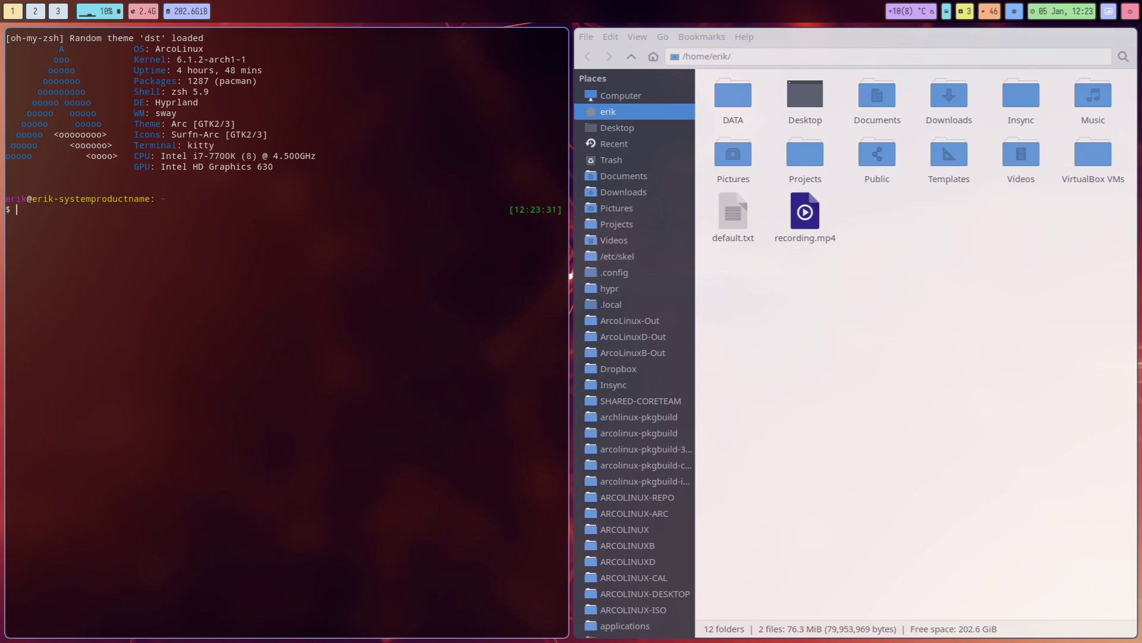
Step: Show hidden files and browse into .config/dconf to the user database file
key("ctrl+h")
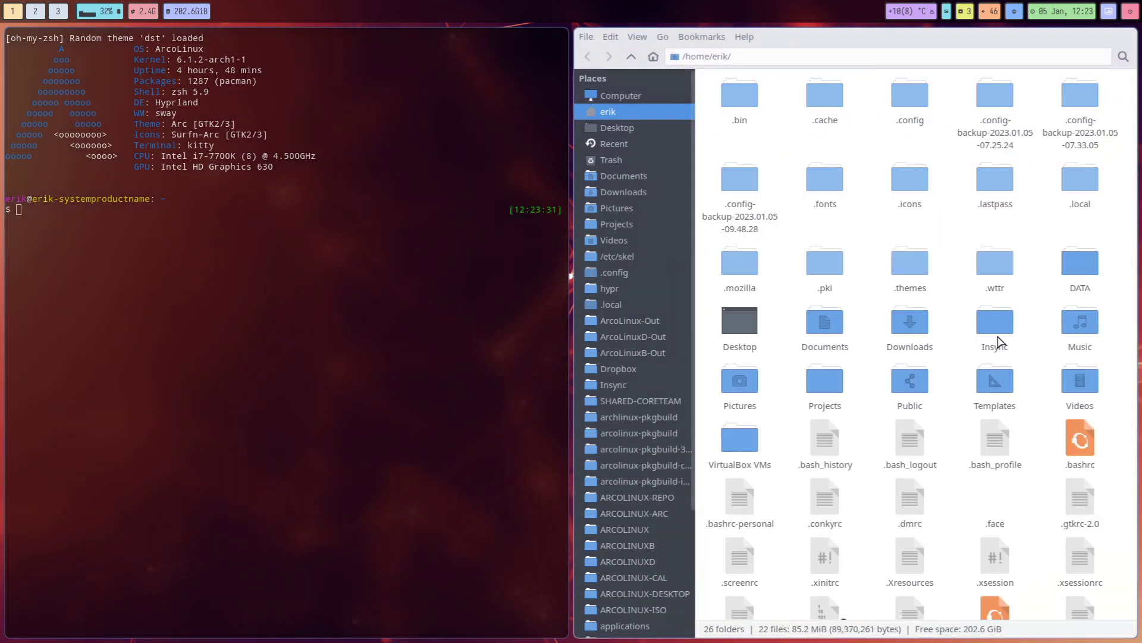
double_click(910, 98)
double_click(900, 166)
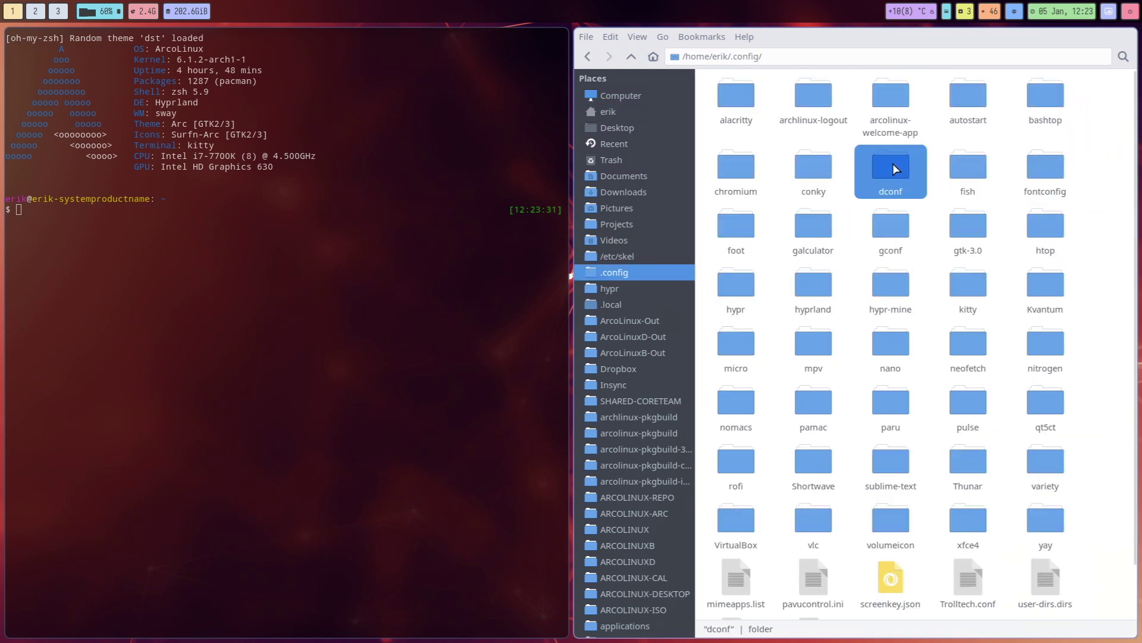
left_click(767, 102)
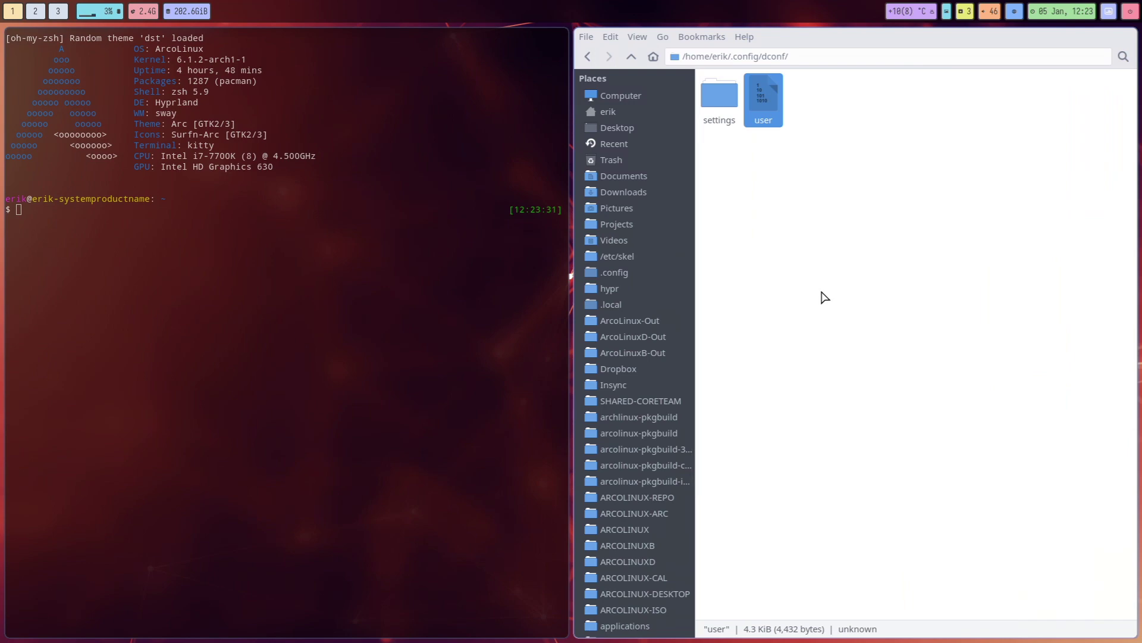
Step: Return to the home folder and open .gtkrc-2.0 in Sublime Text
left_click(608, 111)
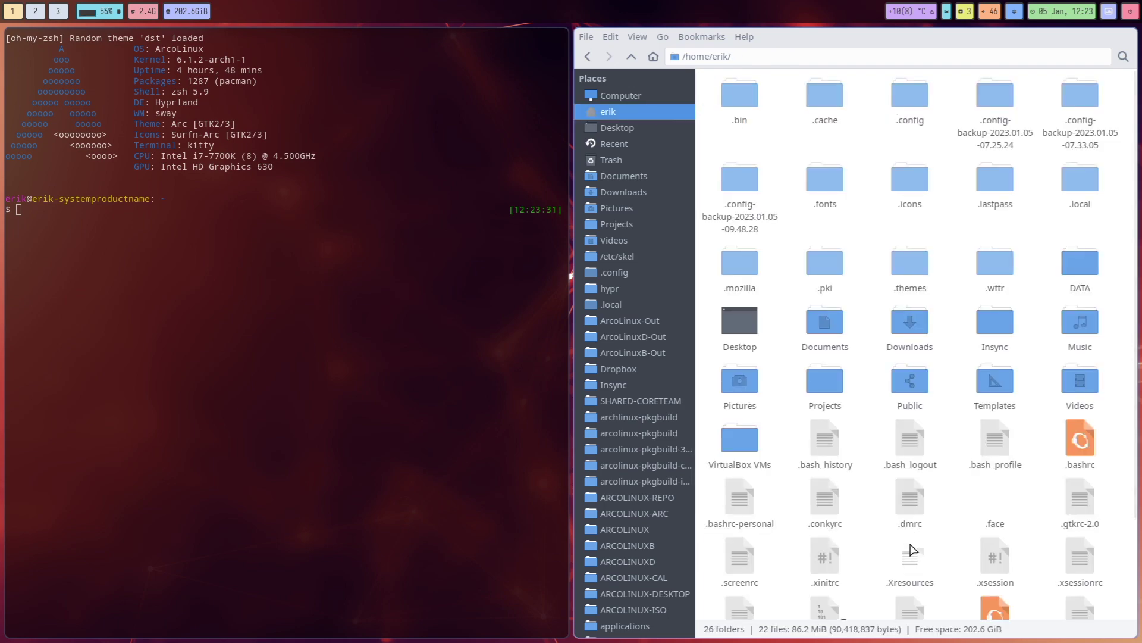
left_click(1082, 496)
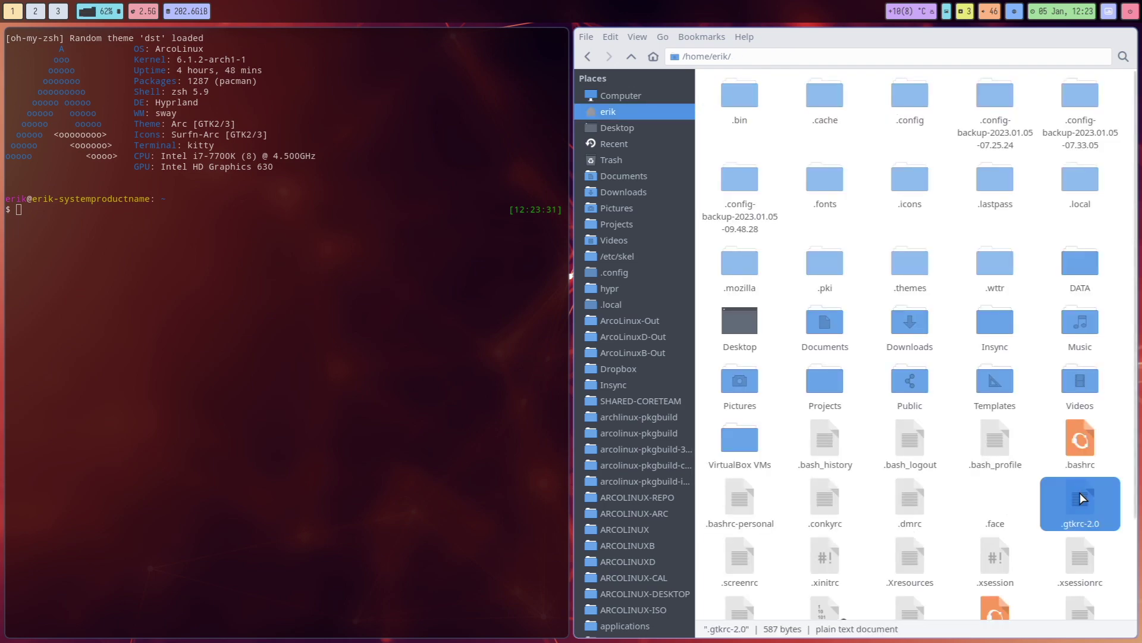
double_click(1081, 496)
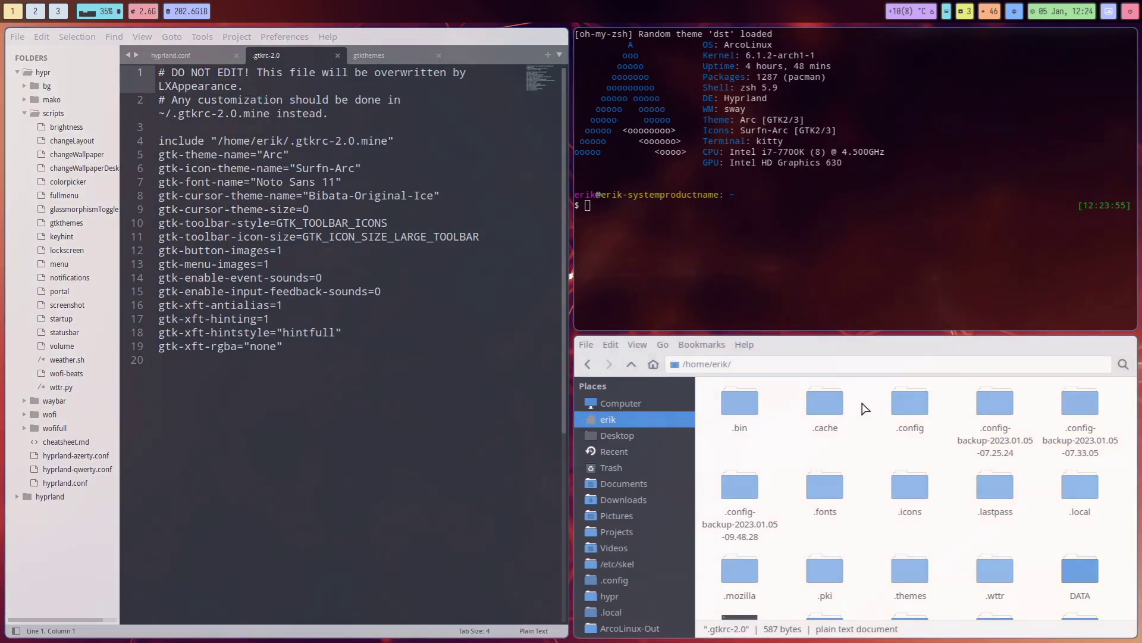
Step: Open ~/.config/gtk-3.0/settings.ini in Sublime Text
double_click(910, 406)
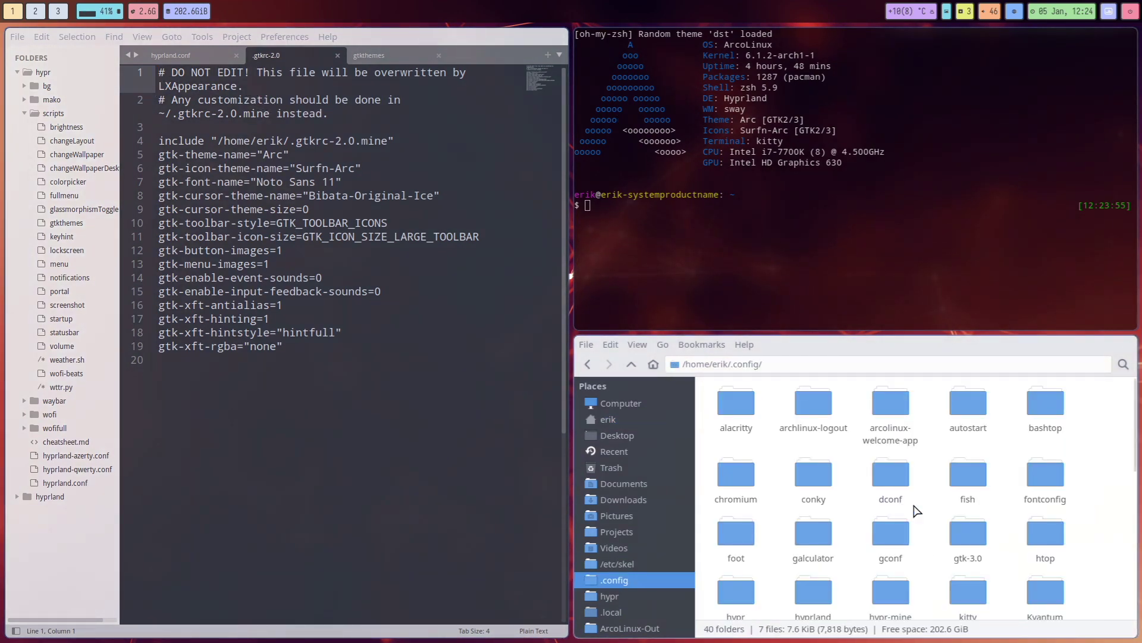
double_click(968, 534)
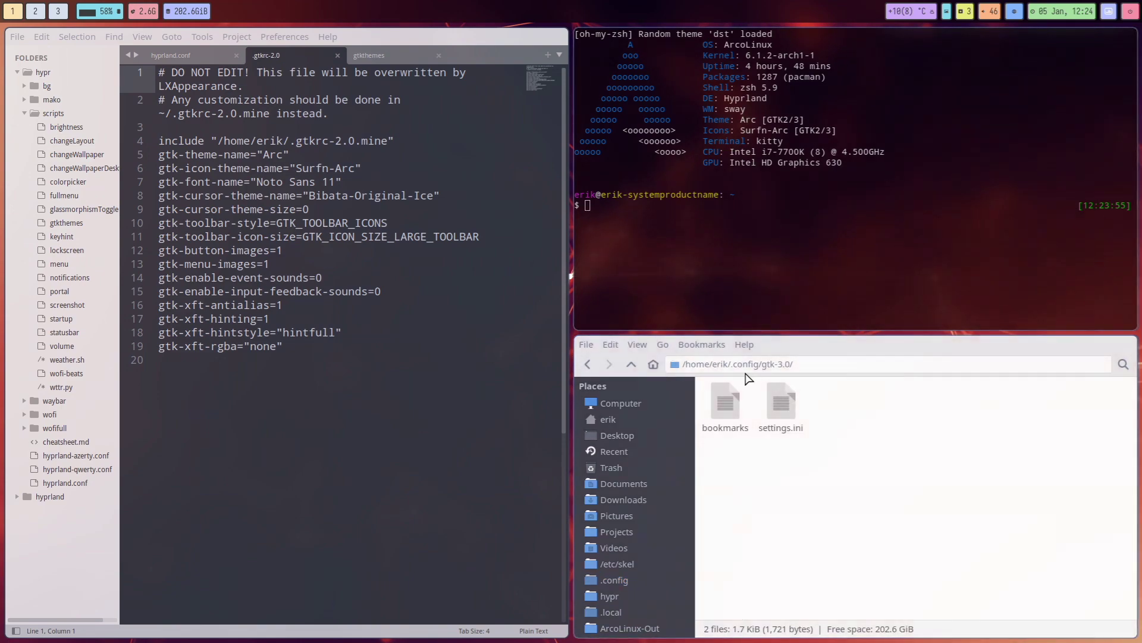
double_click(781, 406)
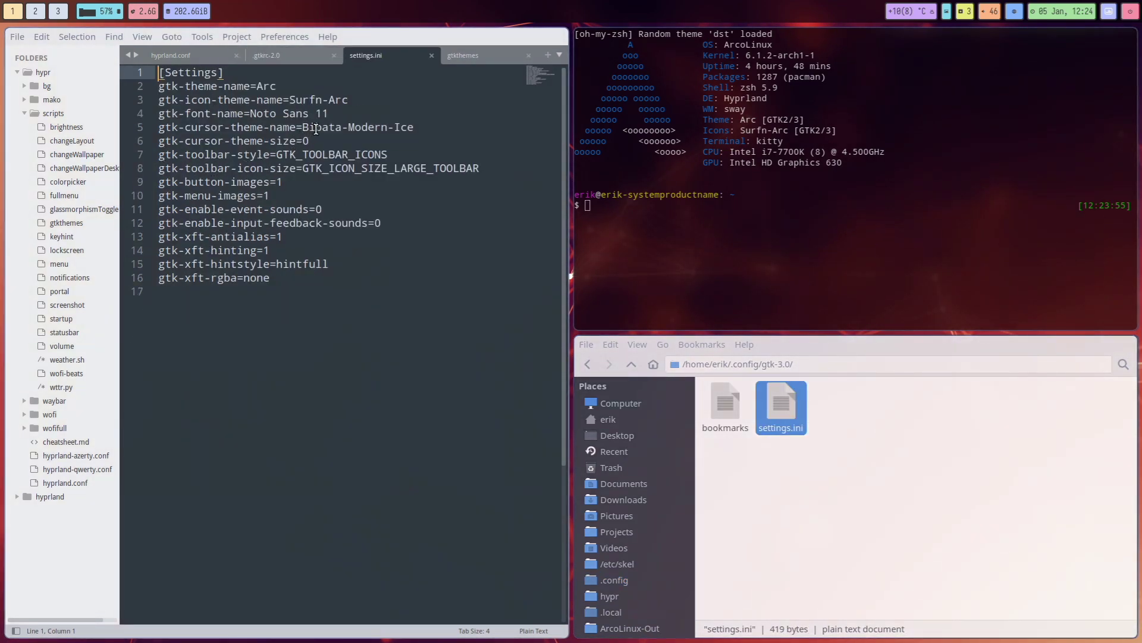
Step: Change gtk-cursor-theme-name to Bibata-Original-Ice and select Arc on the icon theme line
double_click(364, 127)
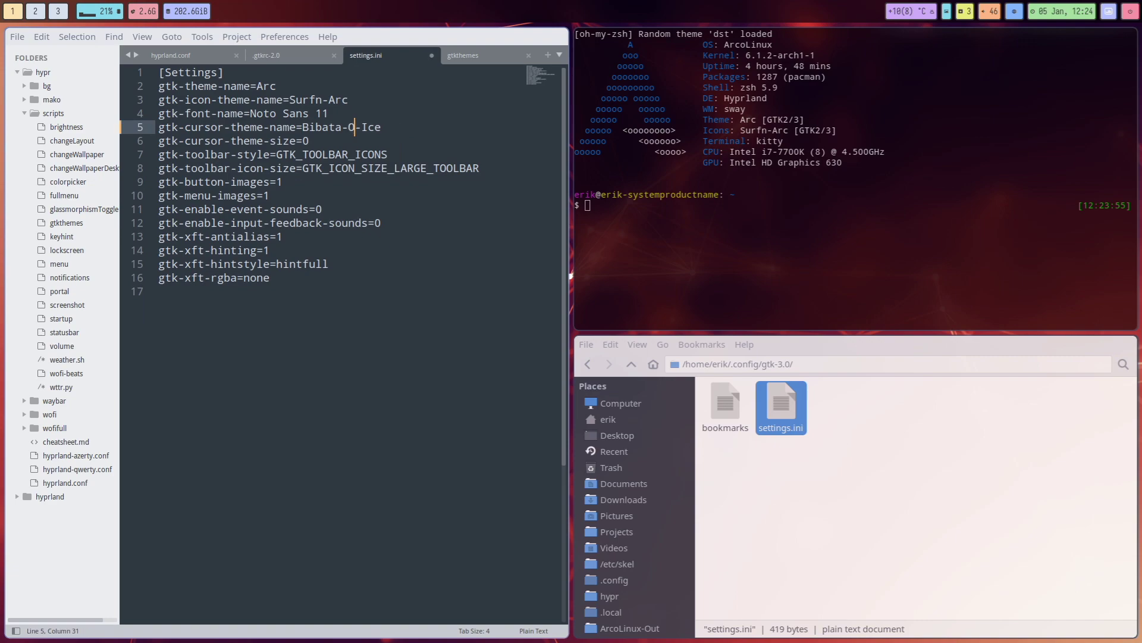
type("Orignal")
key("BackSpace")
key("BackSpace")
key("BackSpace")
type("gion")
key("BackSpace")
key("BackSpace")
type("nal")
double_click(340, 100)
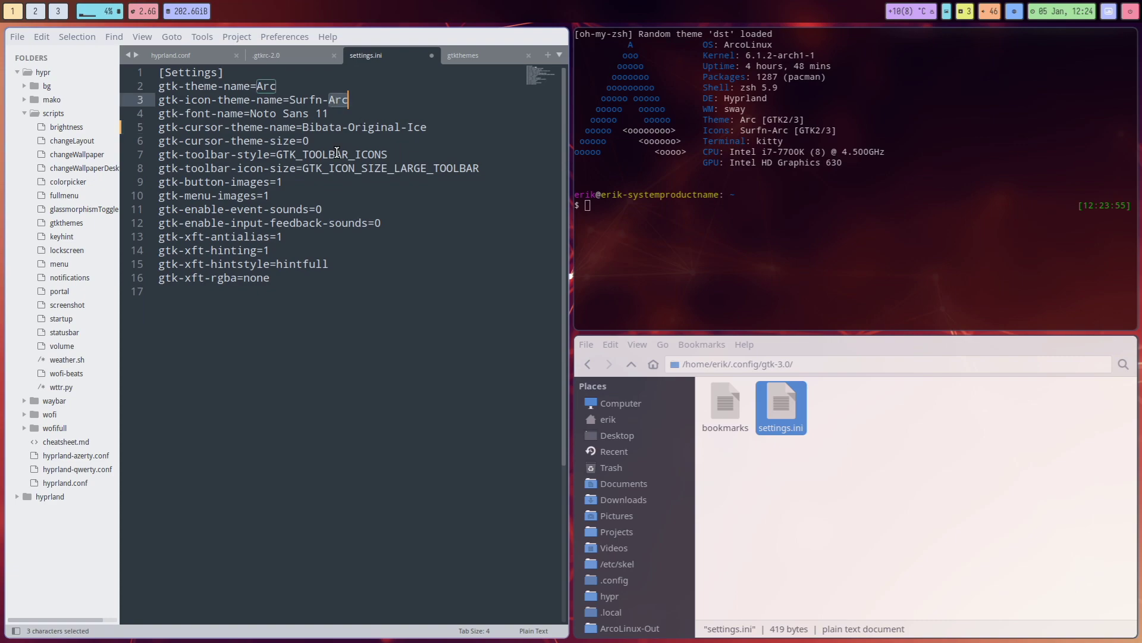
key("super+d")
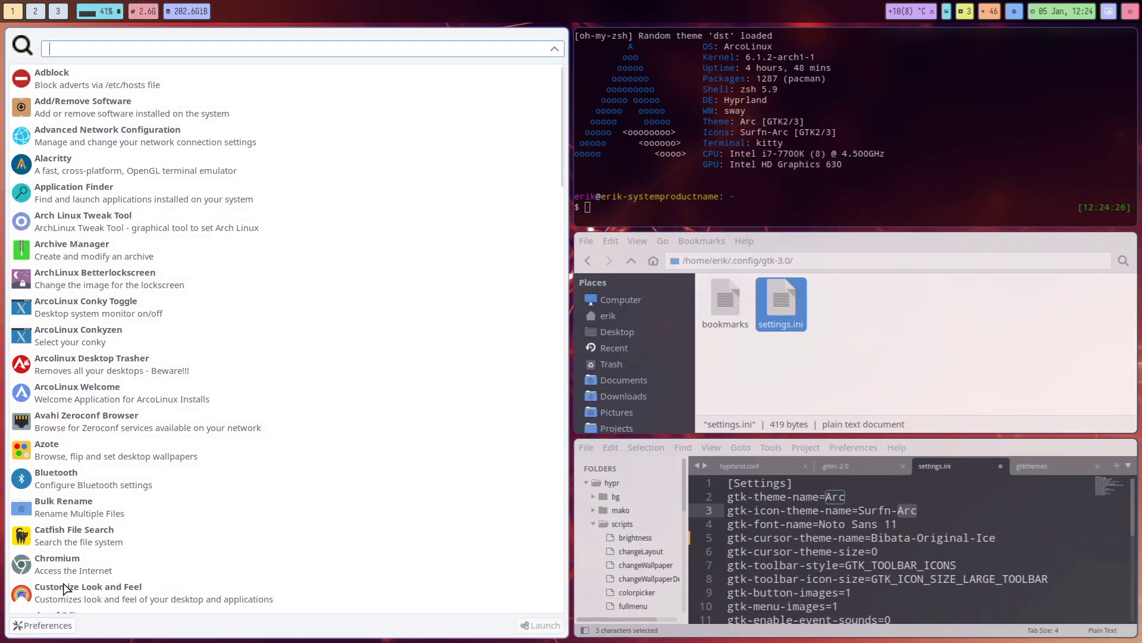
key("Escape")
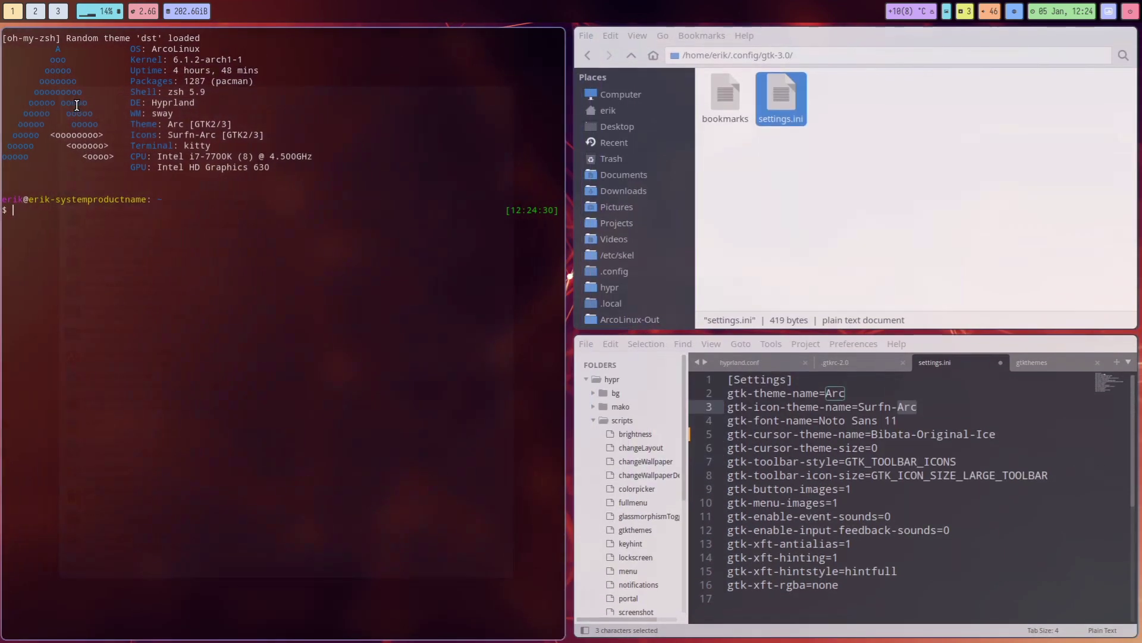
key("super+d")
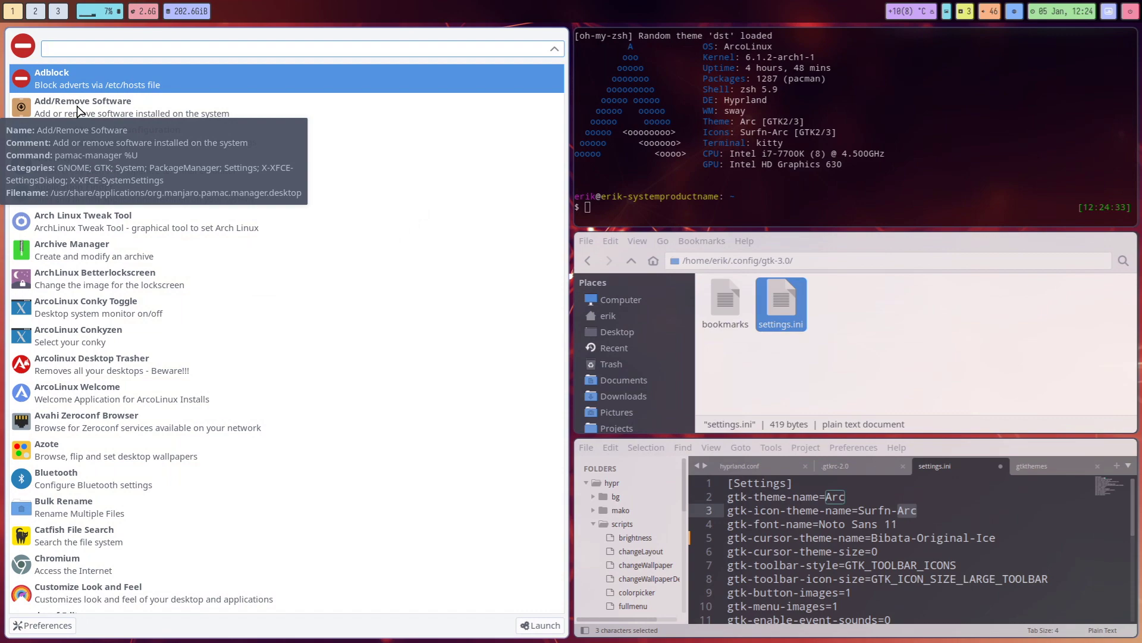
scroll(159, 399, "down", 10)
scroll(158, 400, "down", 10)
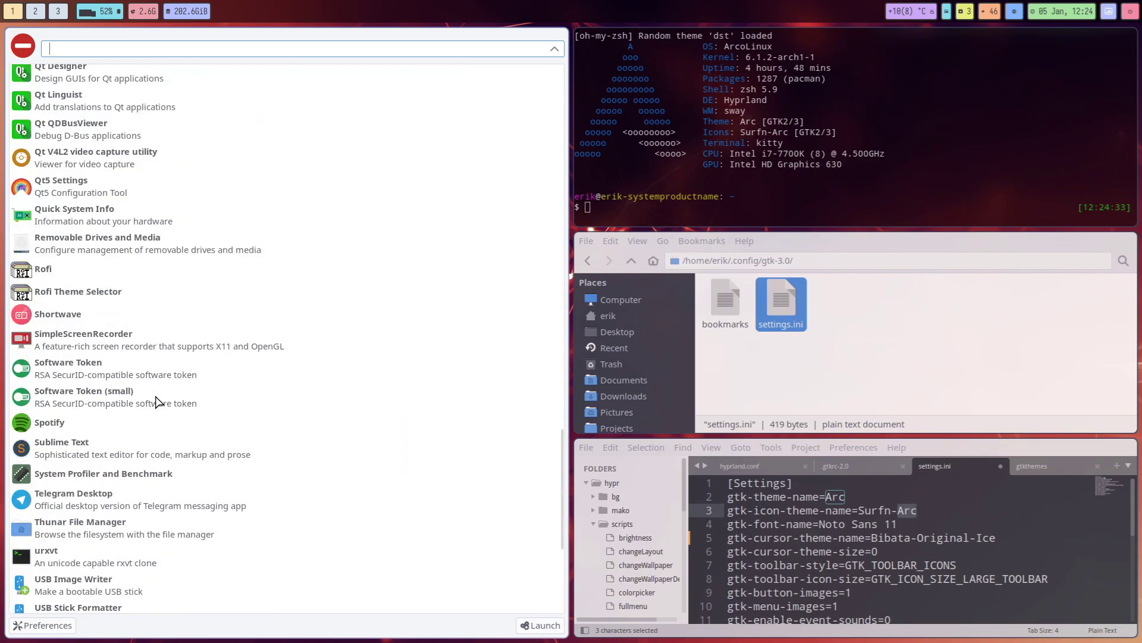
scroll(158, 398, "down", 5)
scroll(159, 402, "up", 15)
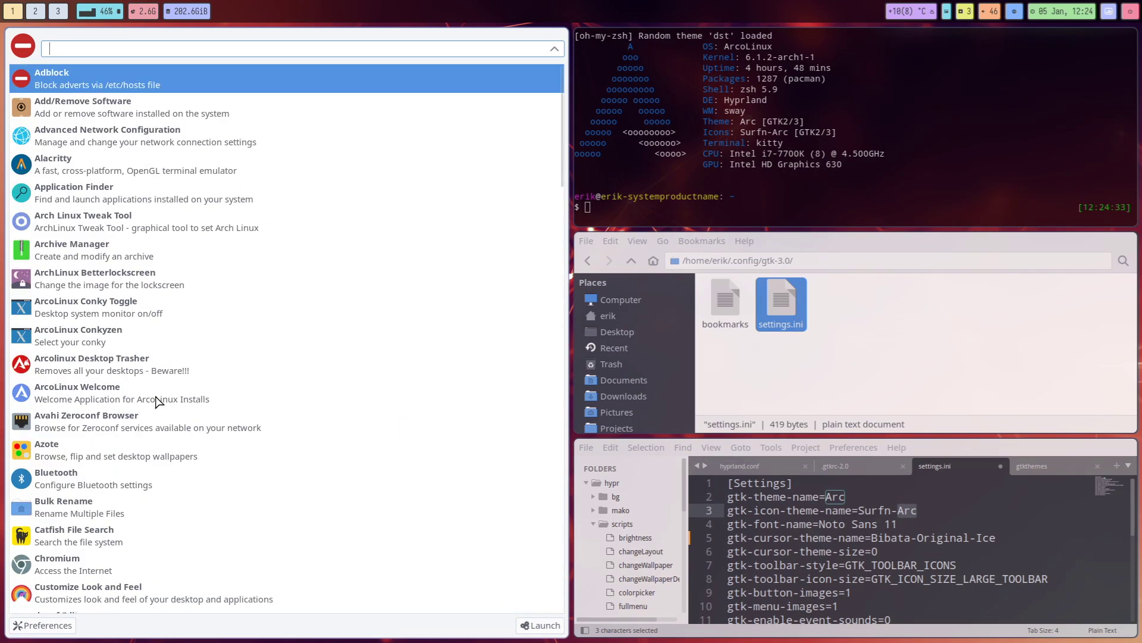
key("Escape")
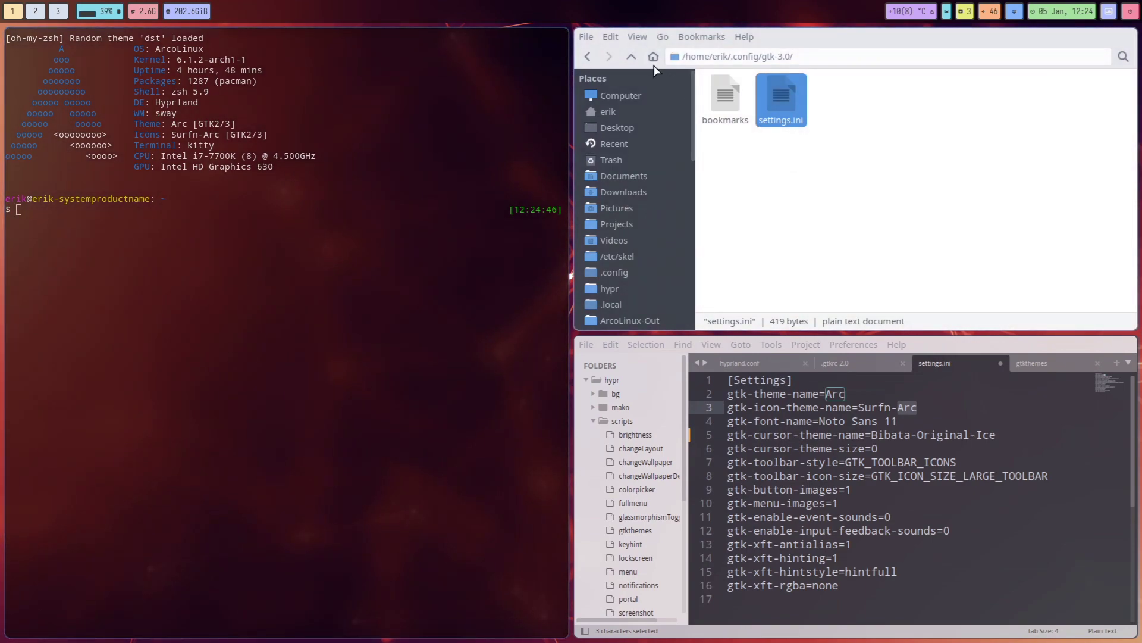
Step: Open ~/.config/Kvantum/kvantum.kvconfig and select its ArcDark theme value
left_click(632, 56)
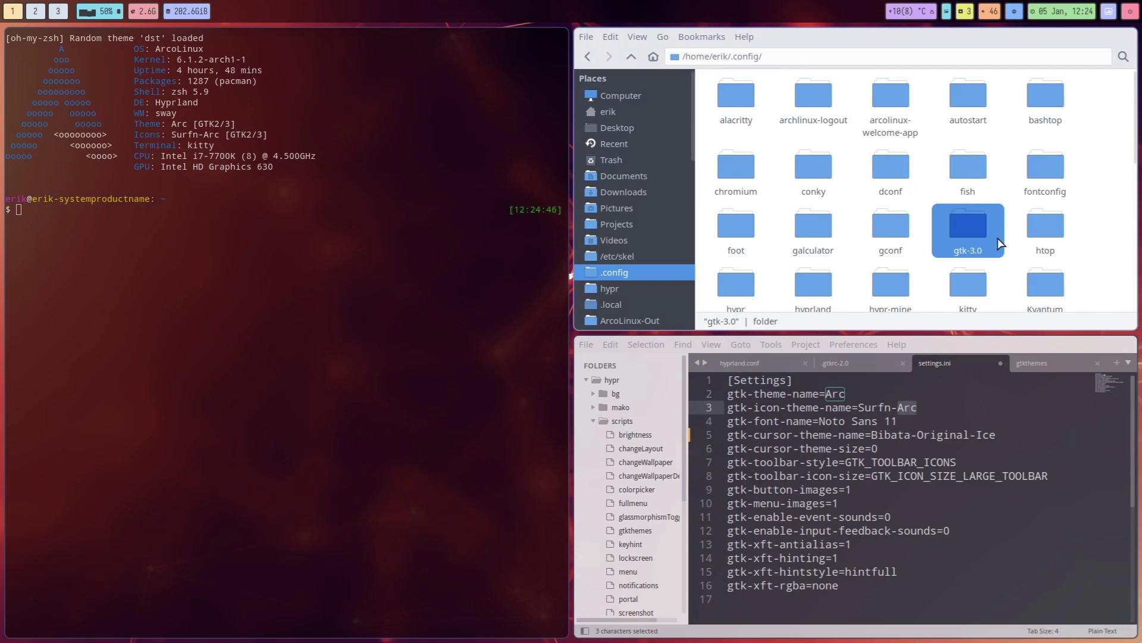
scroll(1015, 276, "down", 1)
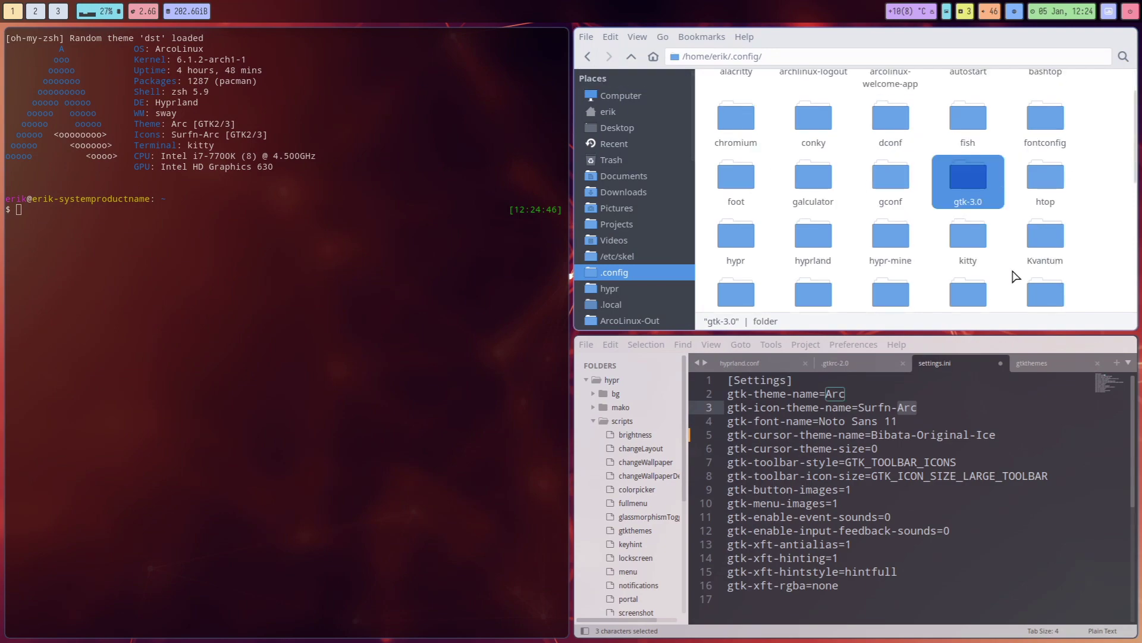
scroll(1015, 277, "down", 1)
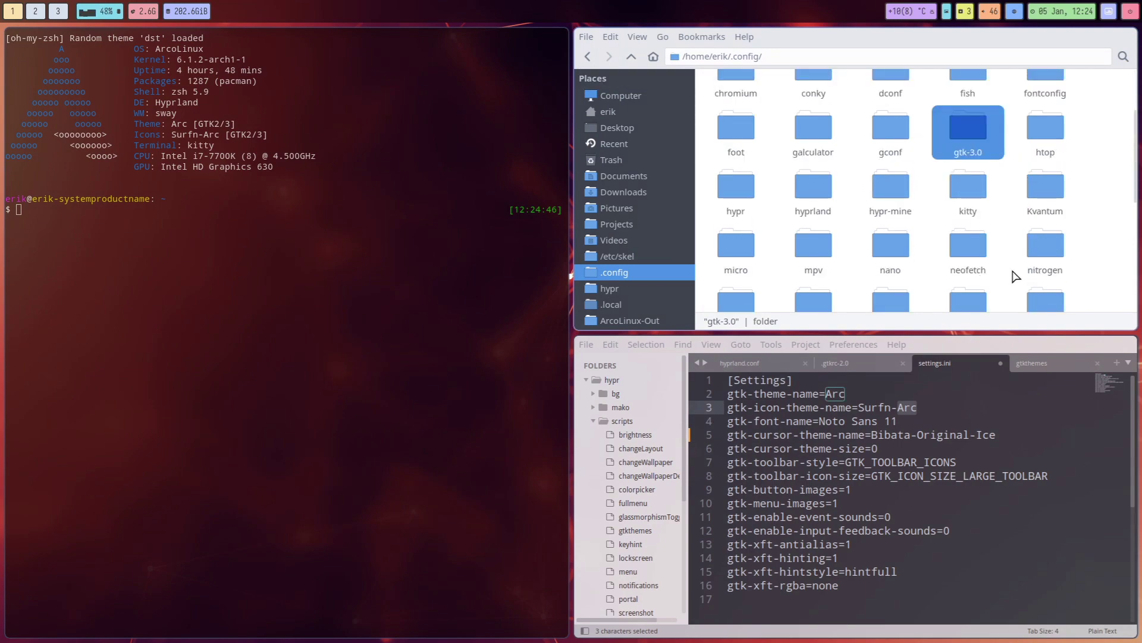
left_click(1044, 197)
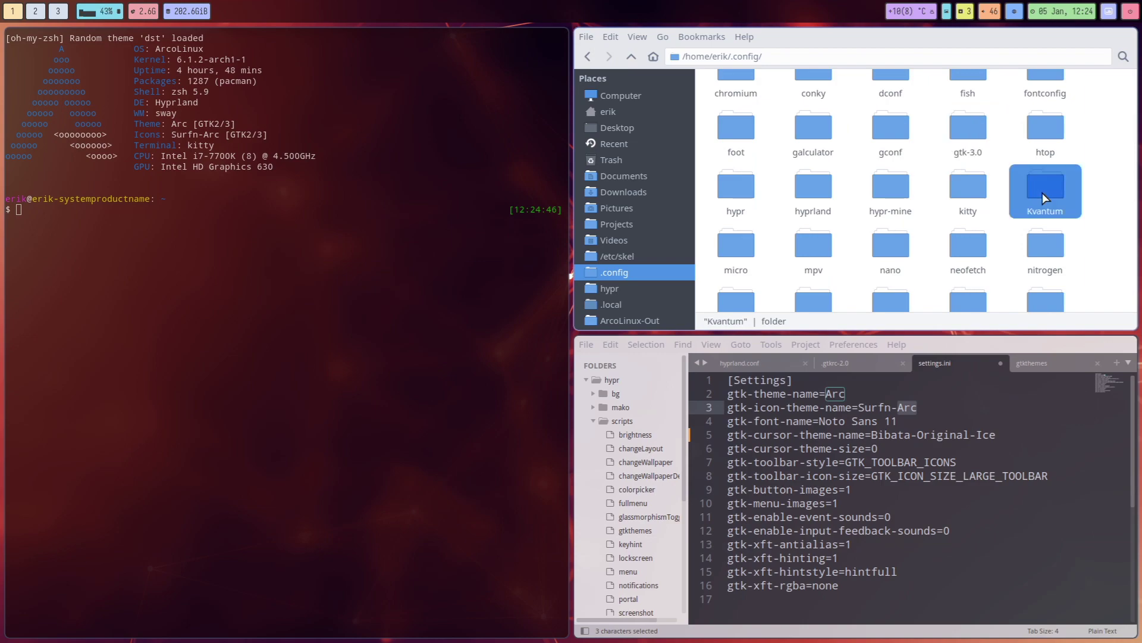
double_click(1045, 197)
double_click(736, 105)
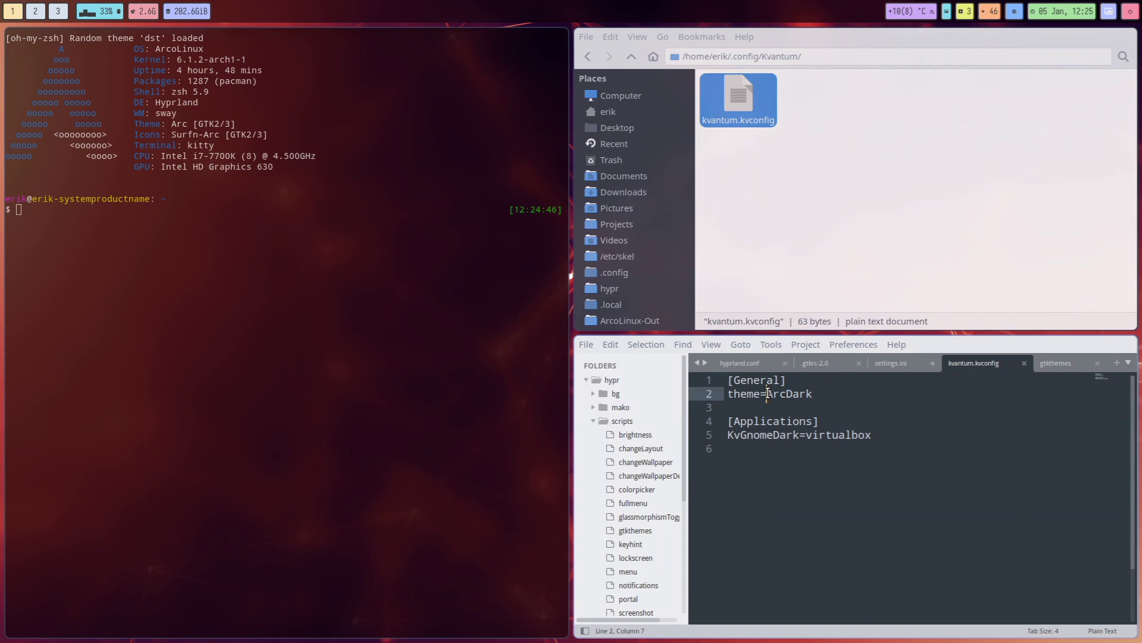
left_click_drag(767, 394, 814, 393)
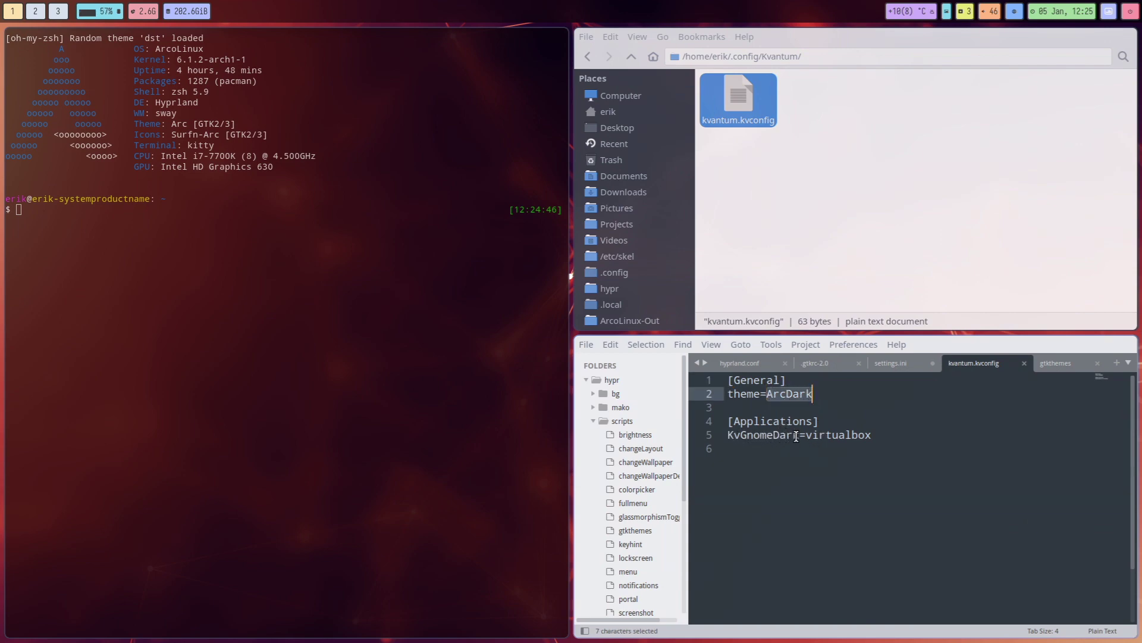
Step: Launch VirtualBox from the terminal to check its styling
left_click(796, 287)
left_click(271, 393)
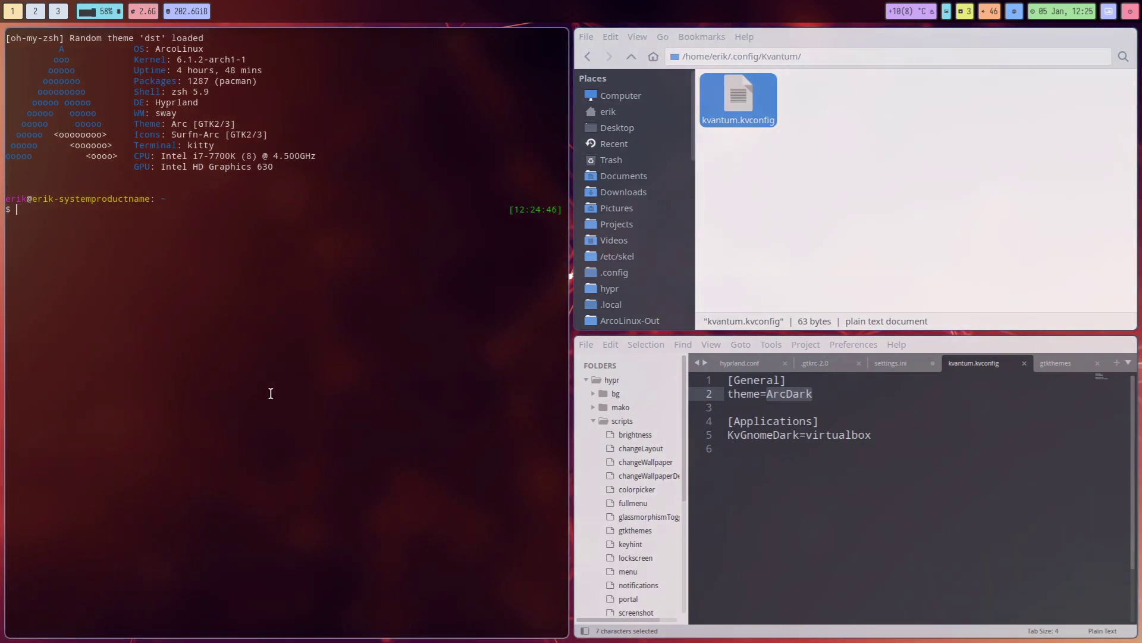
key("super+v")
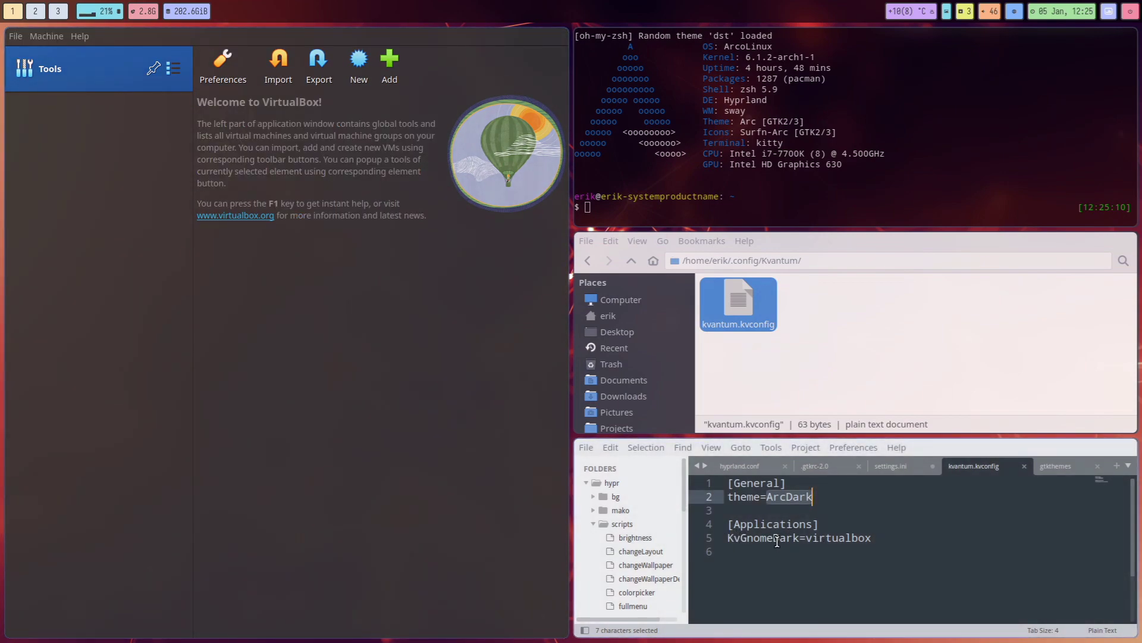
Step: Close Sublime Text and VirtualBox, then move from Kvantum up to .config and into qt5ct
key("super+q")
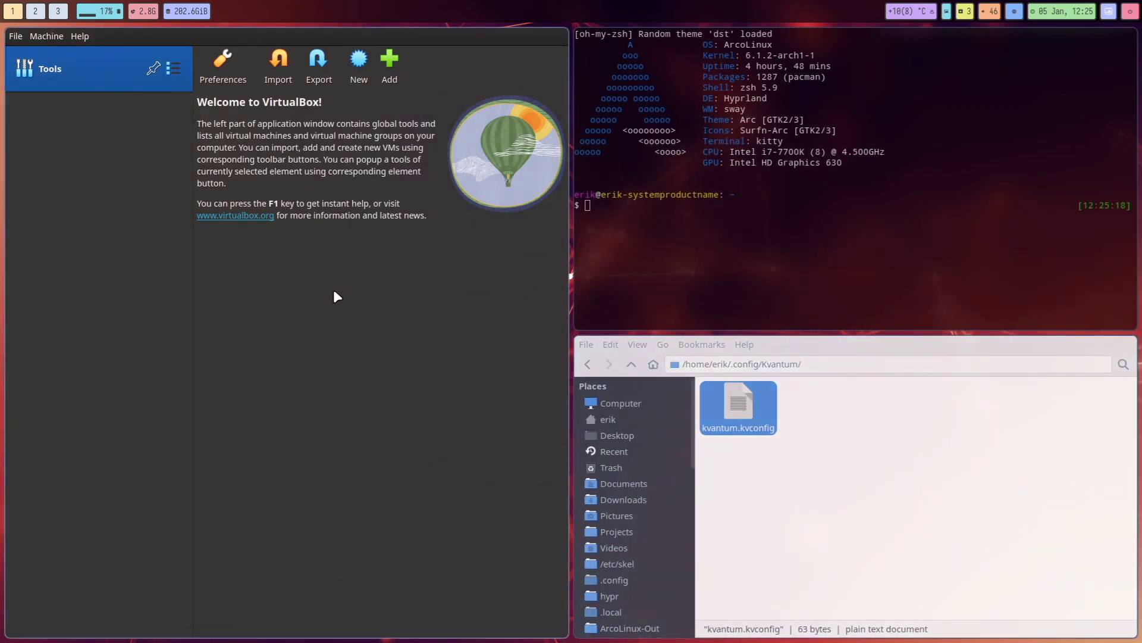
key("super+q")
key("super+q")
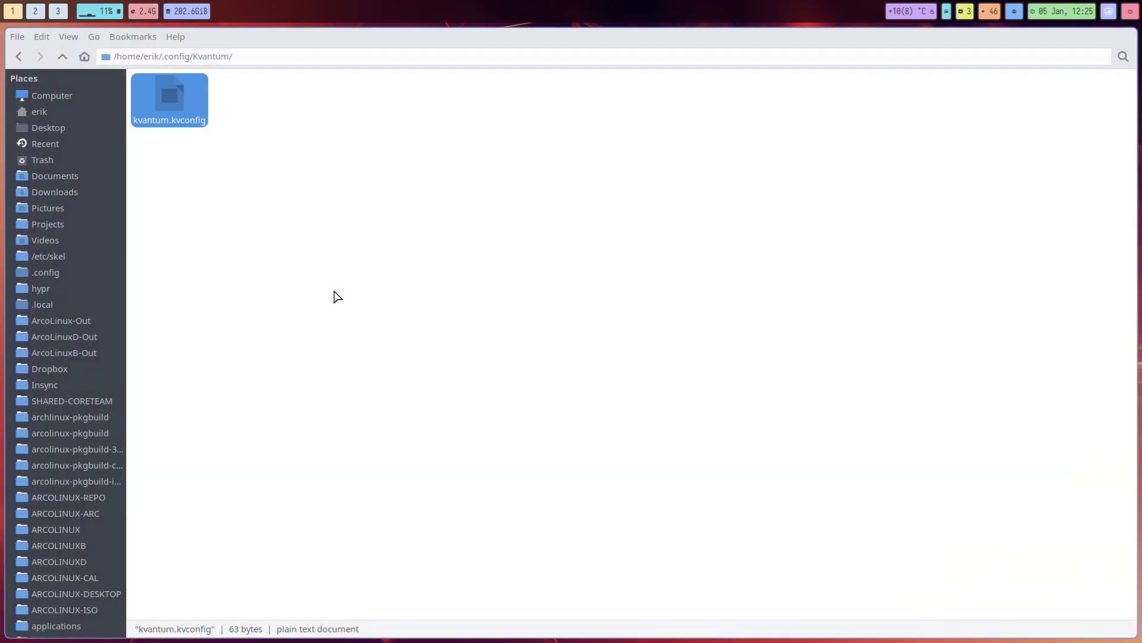
left_click(62, 57)
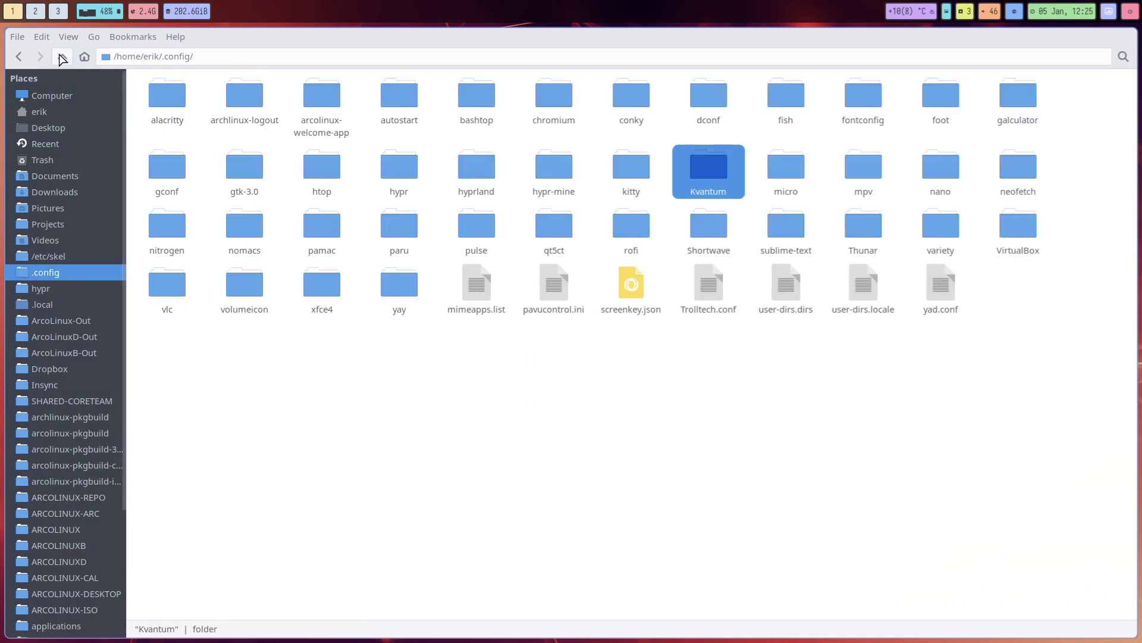
double_click(553, 232)
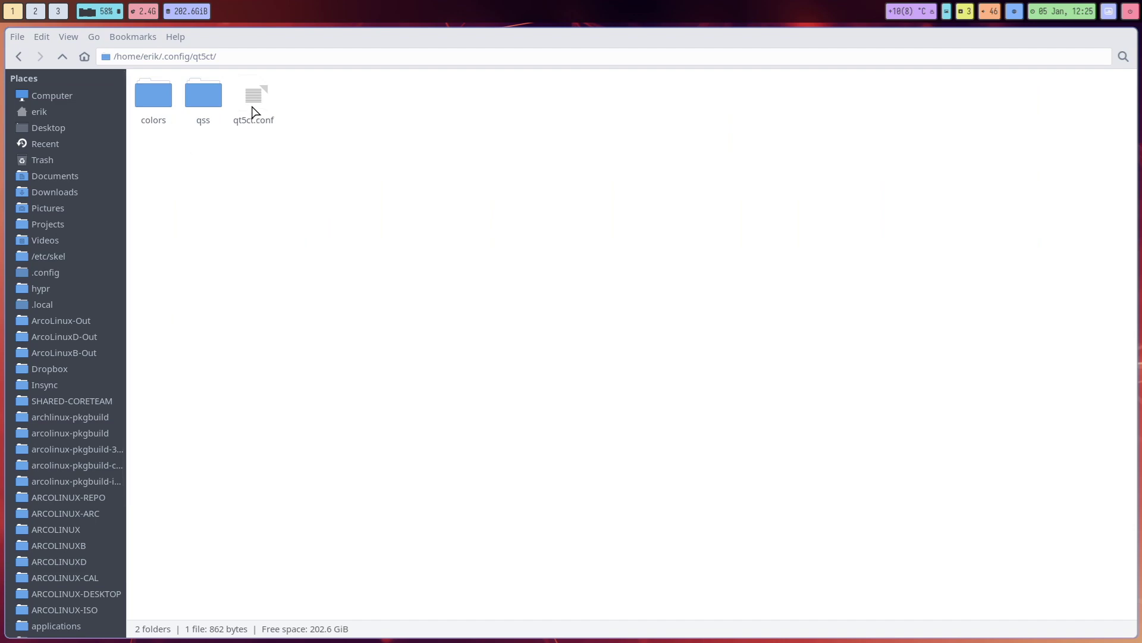
Step: Change qt5ct.conf's icon_theme from Sardi-Arc to Surfn-Arc, save it, and close the editor
left_click(252, 106)
double_click(252, 106)
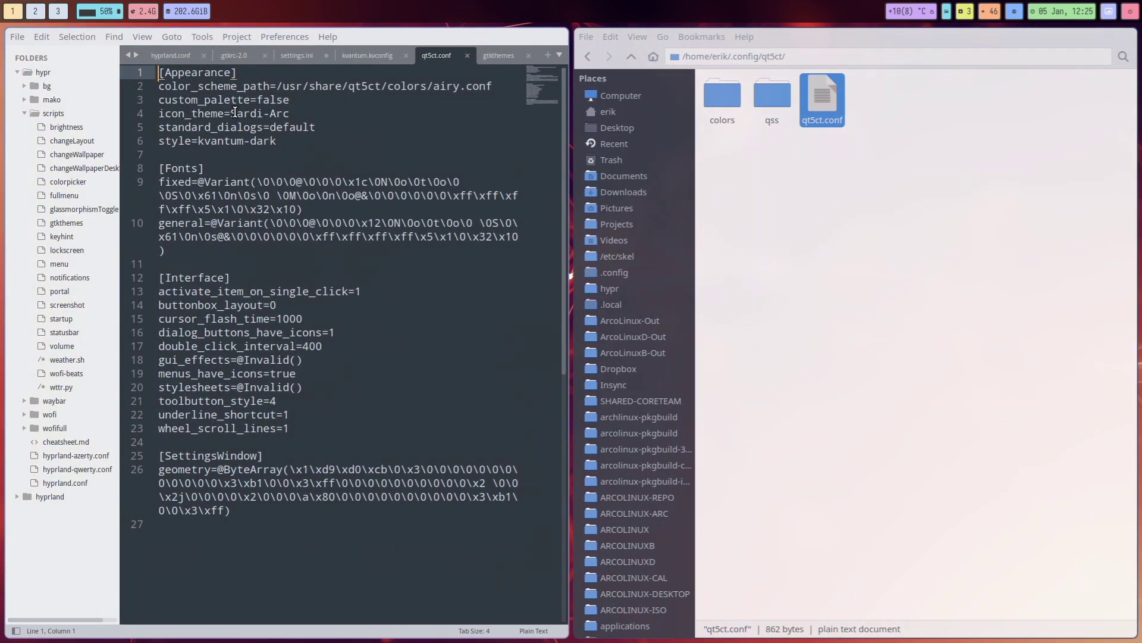
left_click_drag(237, 114, 291, 113)
key("Delete")
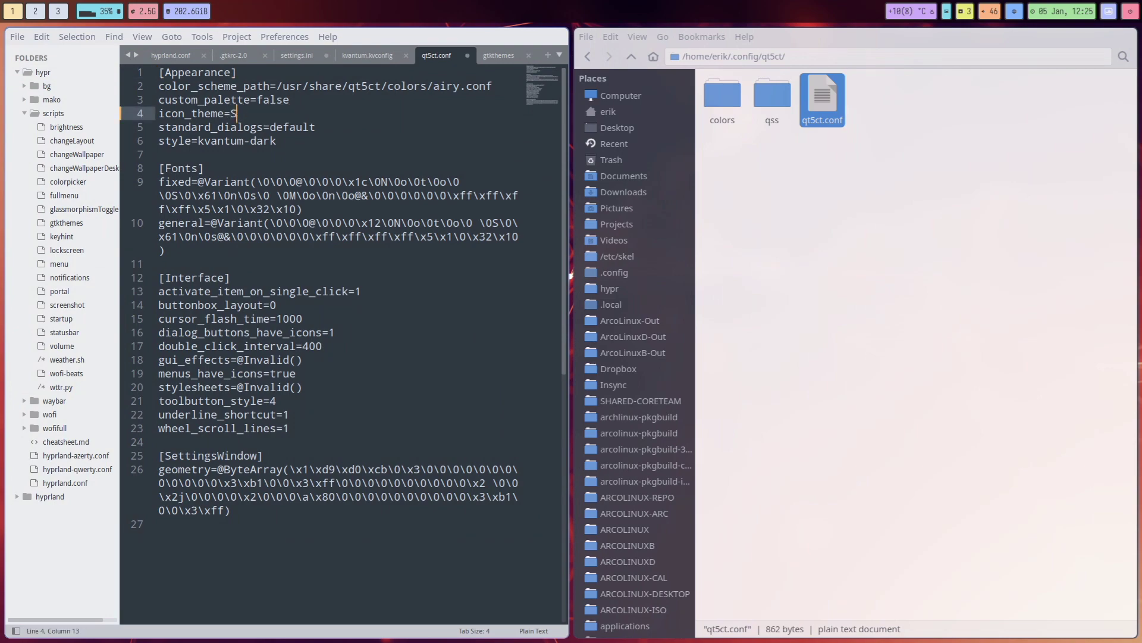
type("fr")
type("fn")
type("Arc")
key("ctrl+s")
key("super+q")
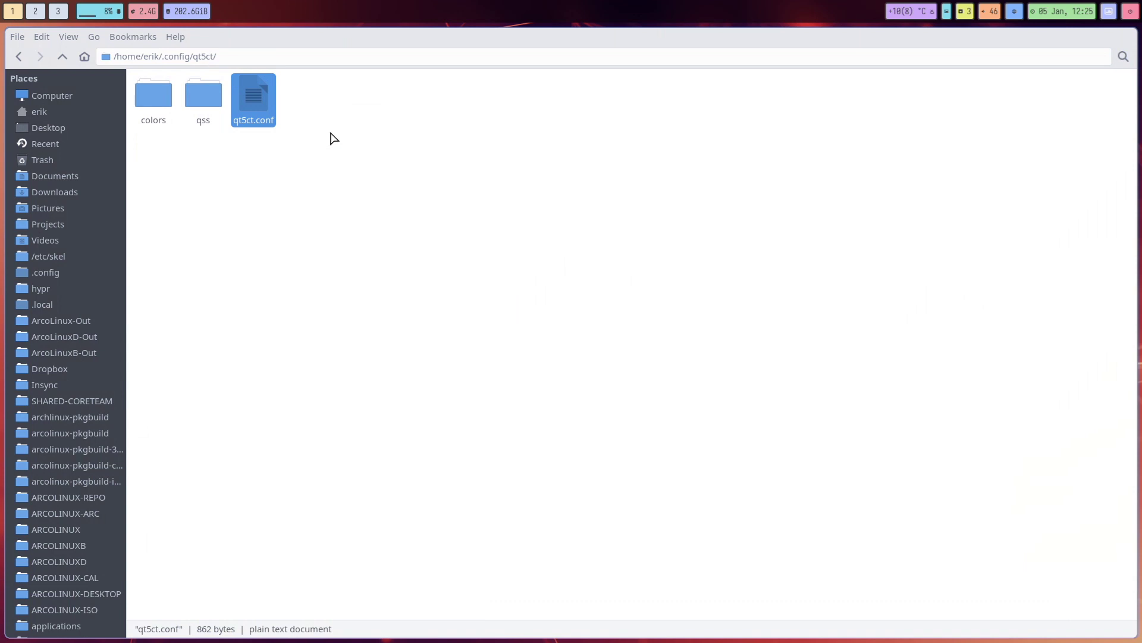
left_click(227, 285)
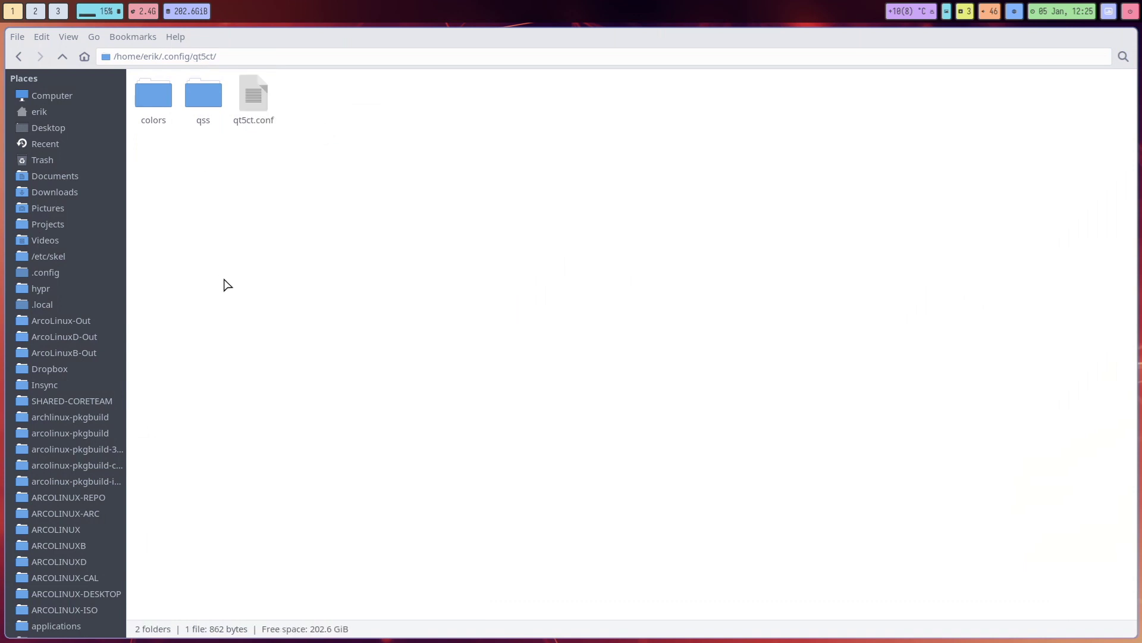
Step: Browse from .config into xfce4/xfconf/xfce-perchannel-xml and open xsettings.xml for review
left_click(63, 58)
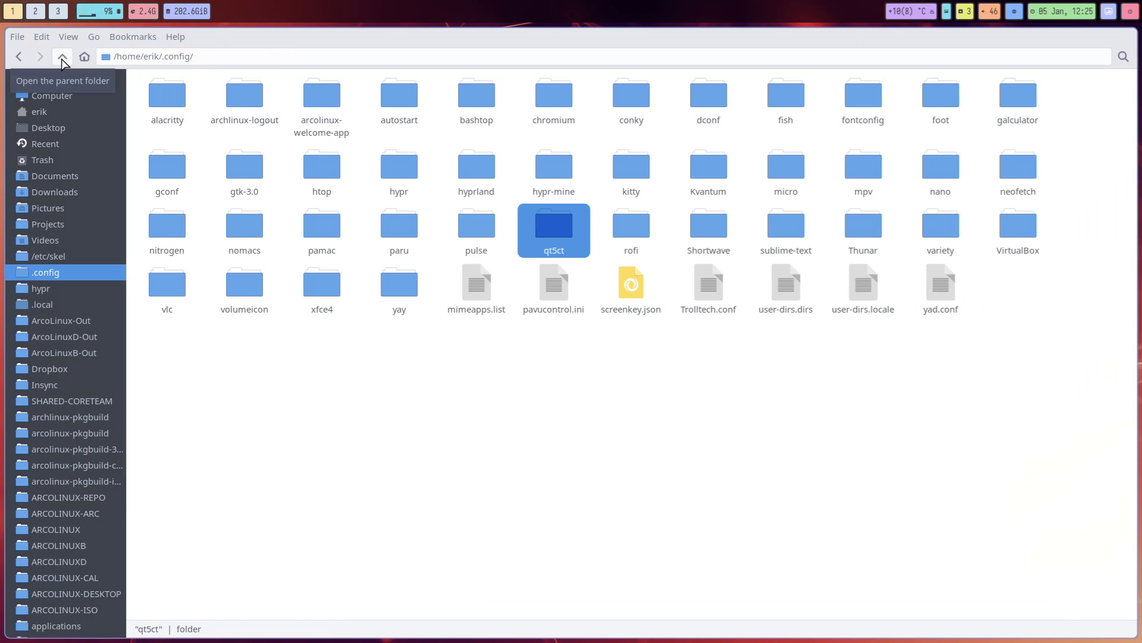
double_click(332, 286)
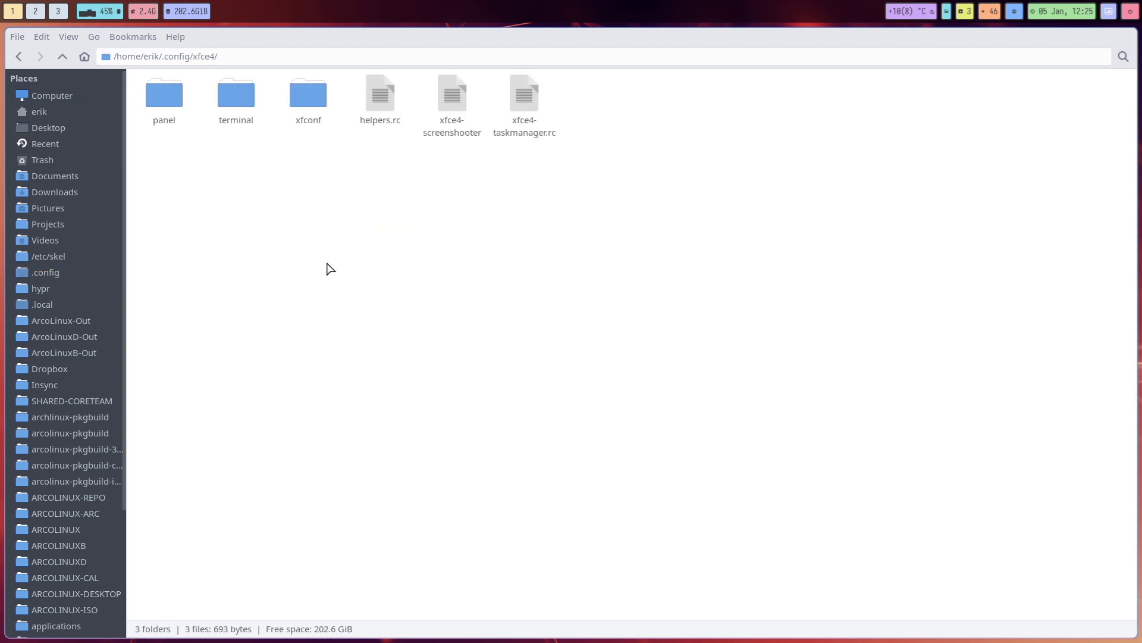
double_click(309, 102)
left_click(172, 109)
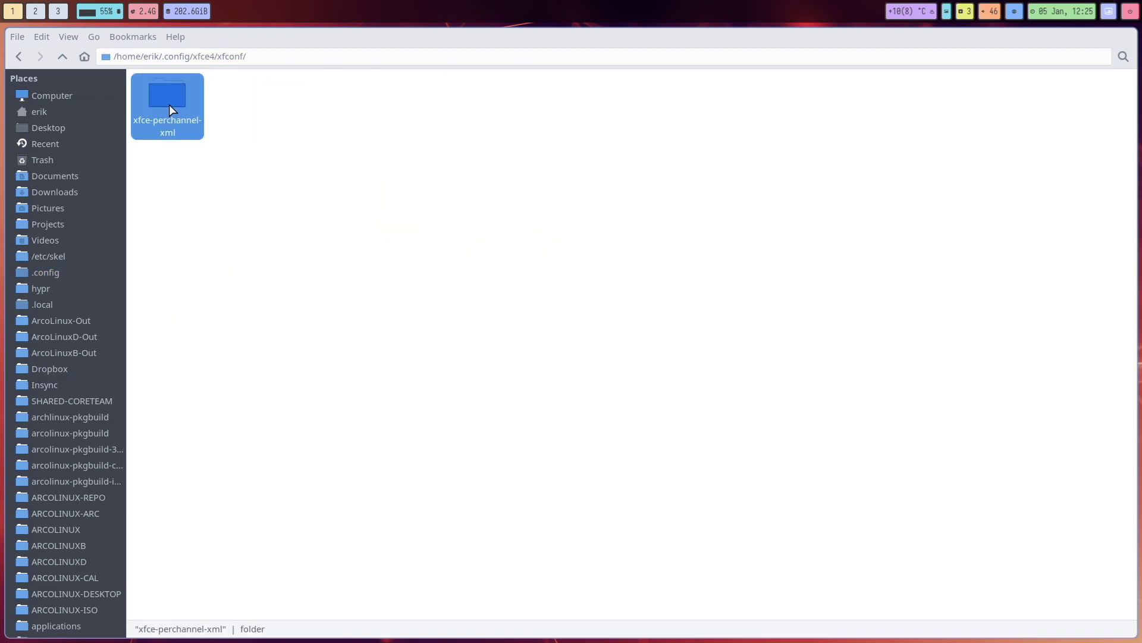
double_click(169, 104)
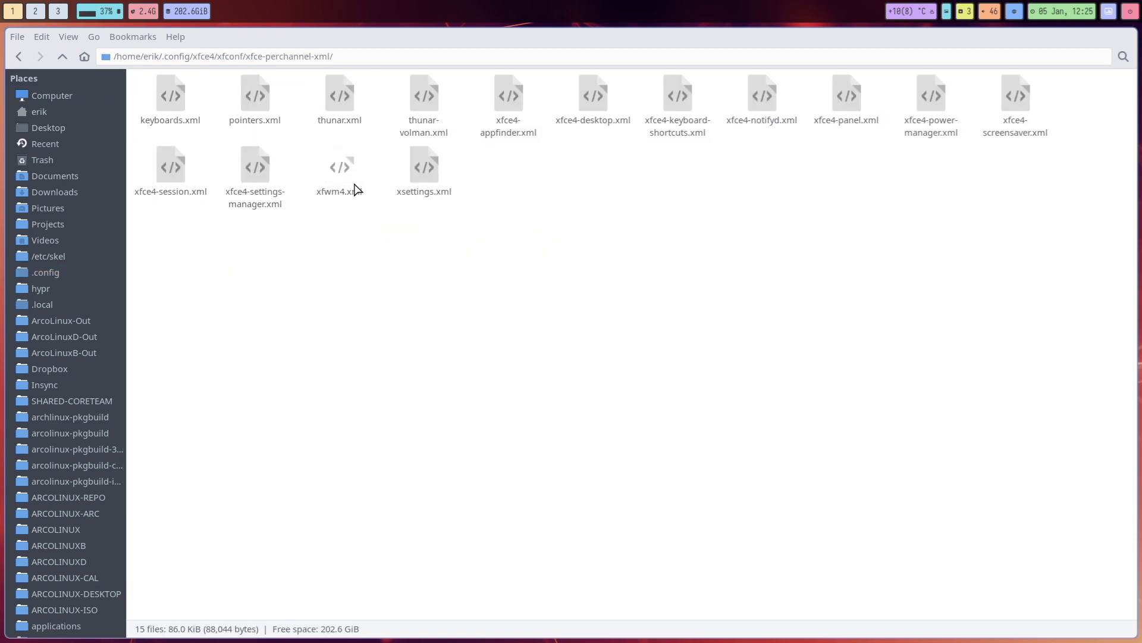
double_click(416, 167)
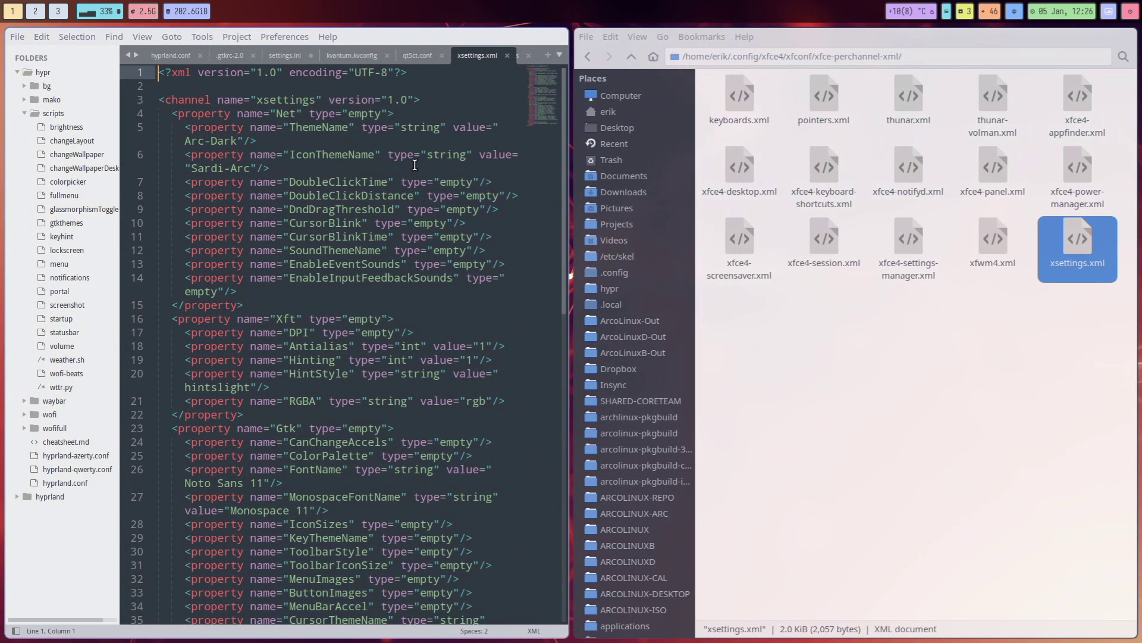
scroll(424, 181, "down", 3)
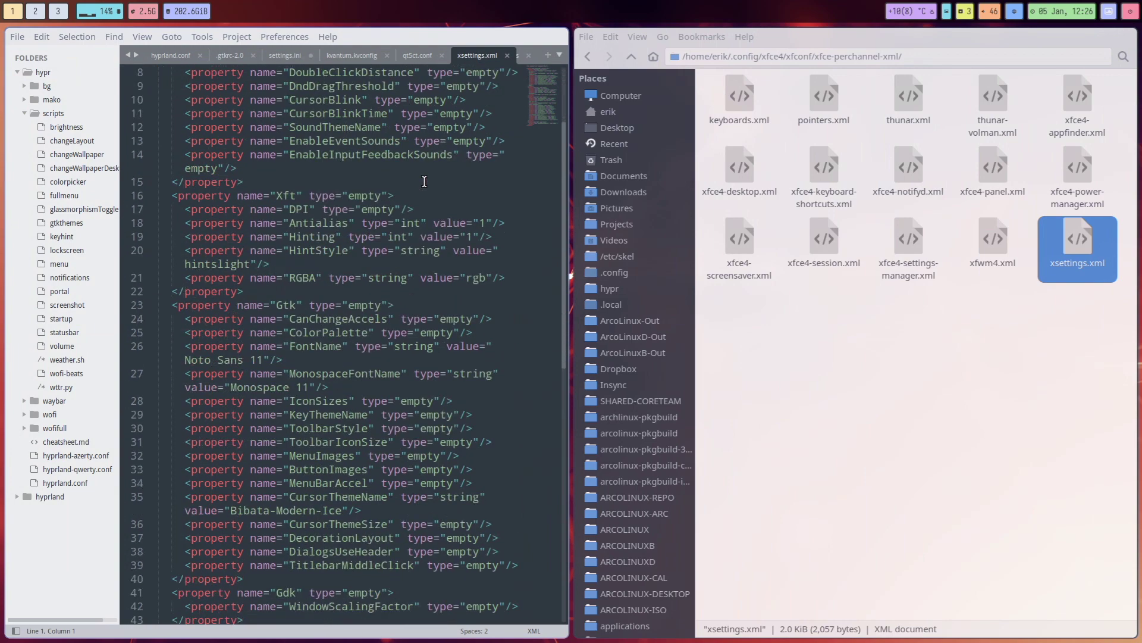
scroll(424, 181, "down", 3)
scroll(424, 181, "up", 3)
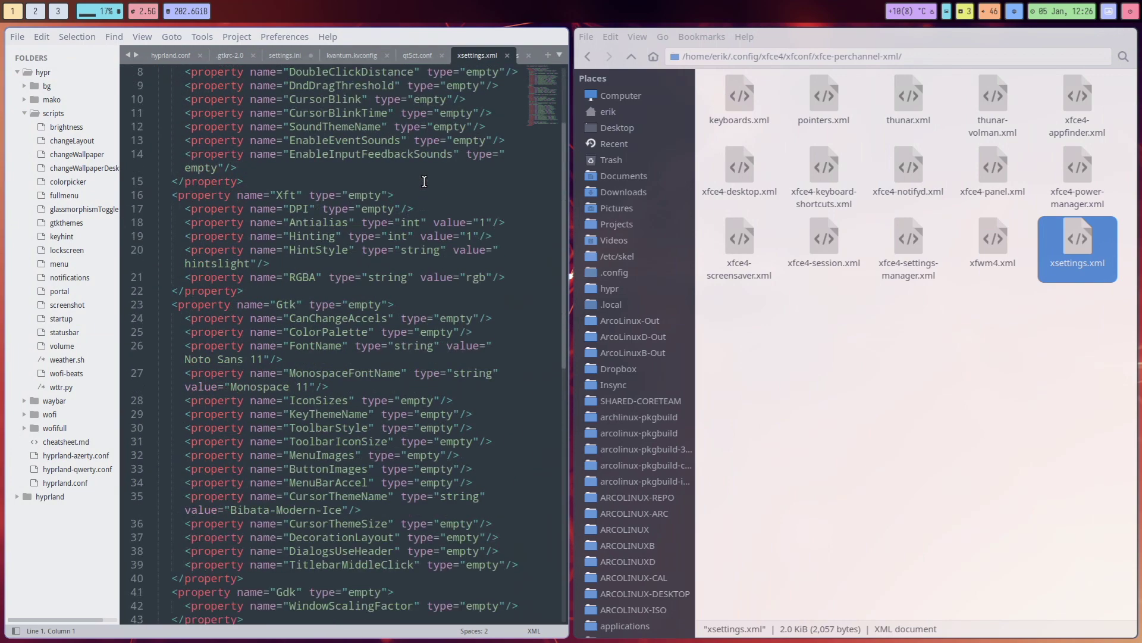
scroll(424, 181, "down", 3)
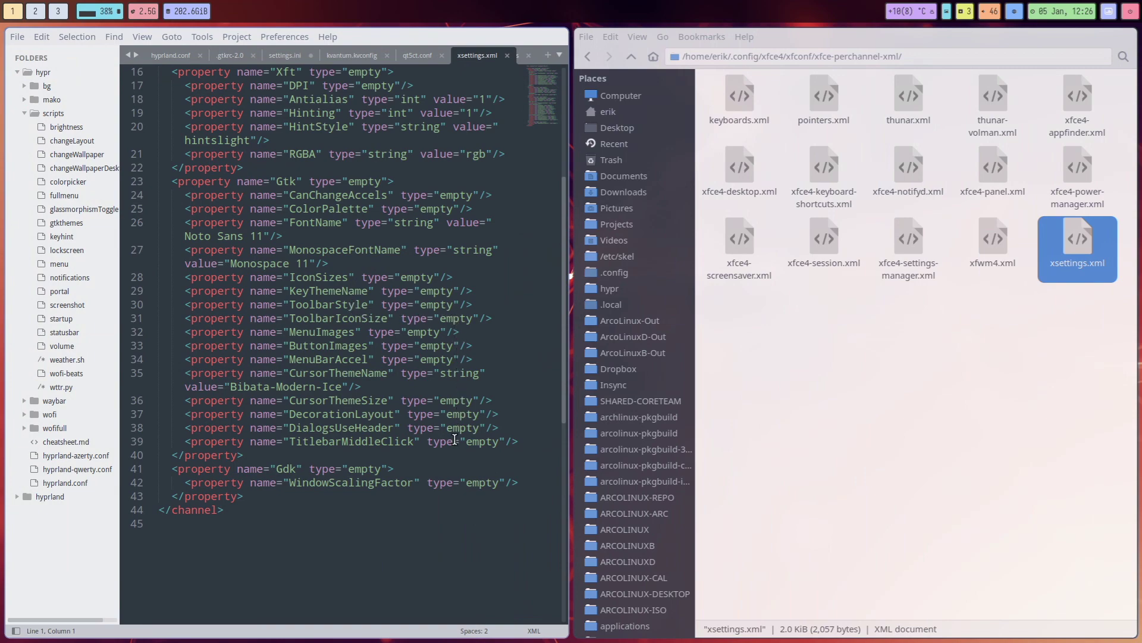
scroll(445, 479, "up", 3)
scroll(444, 479, "up", 3)
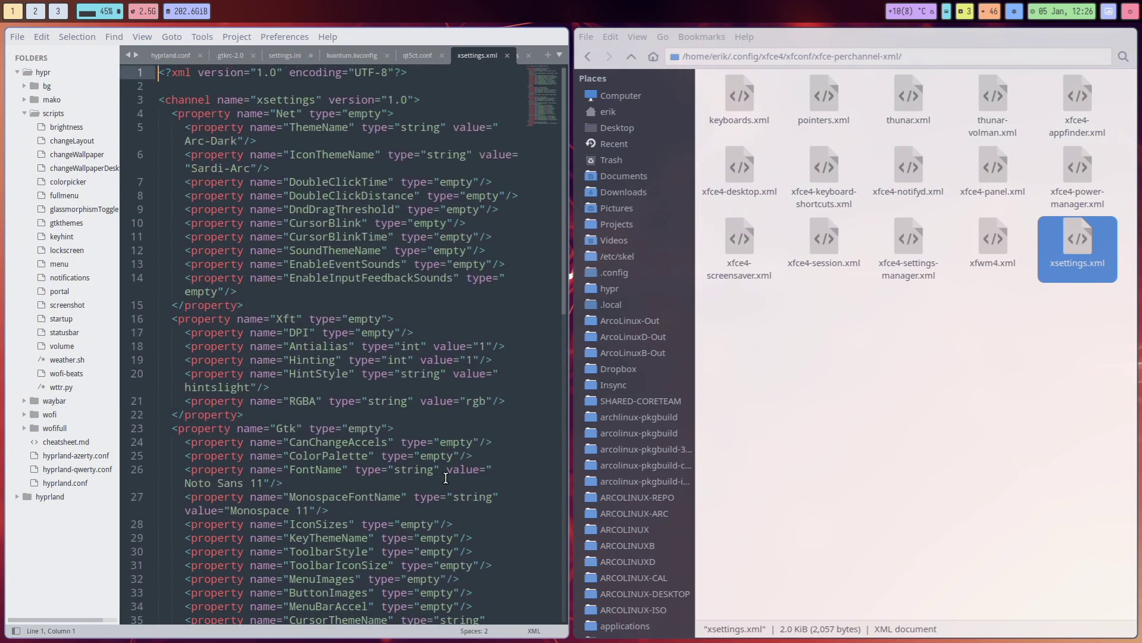
Step: Open a terminal in xfce-perchannel-xml and run the 'ag candy' and 'ag theme' searches
key("super+q")
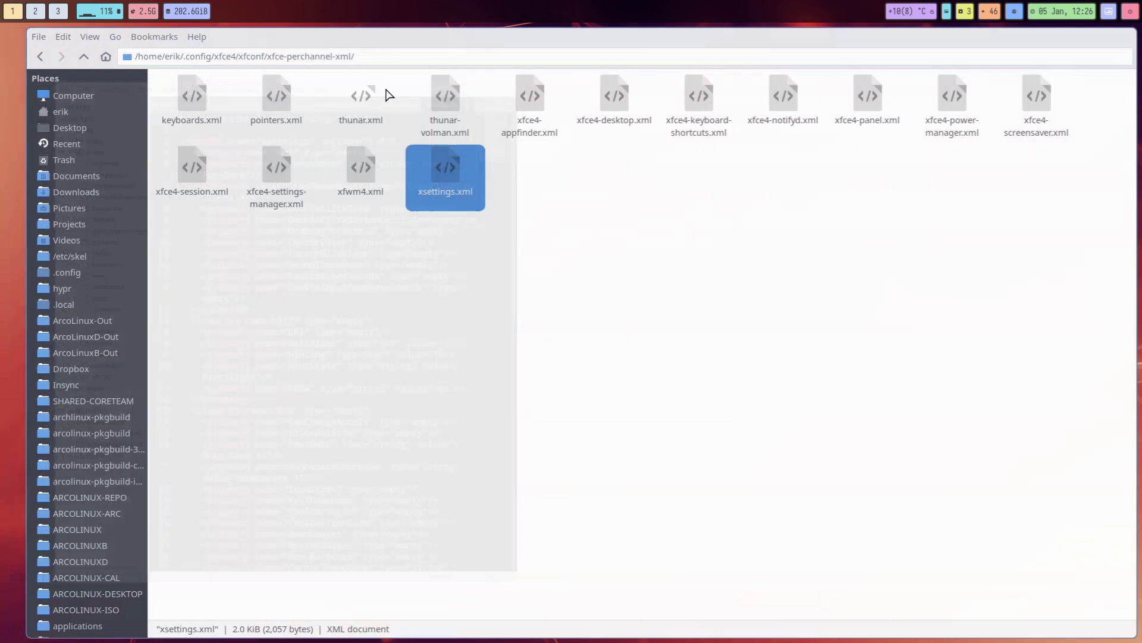
right_click(390, 328)
left_click(442, 364)
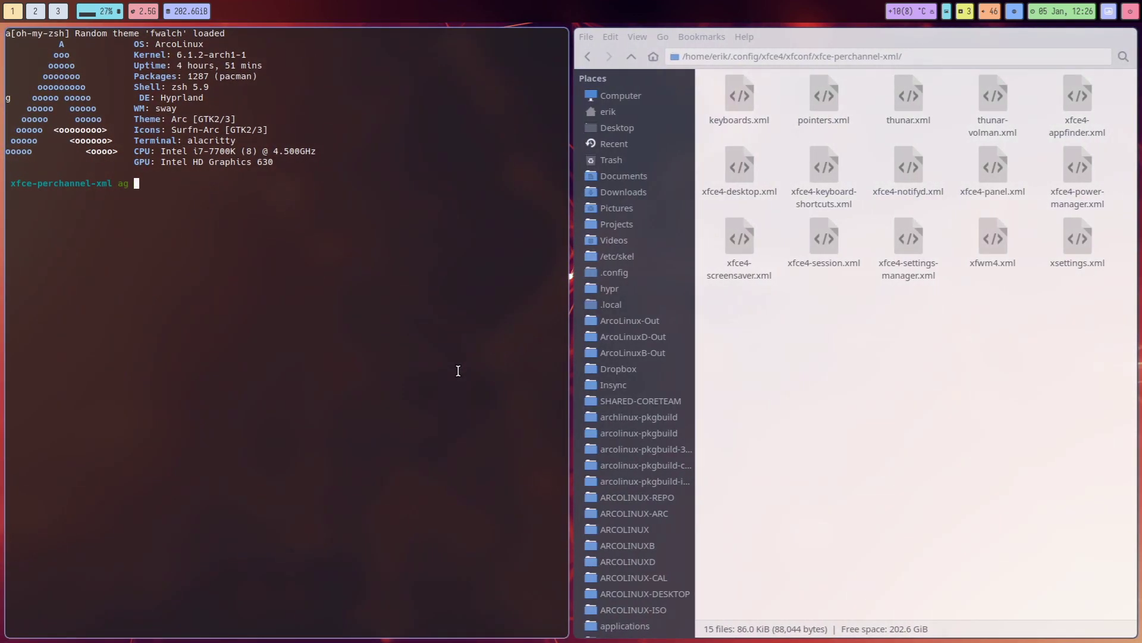
type("candy")
key("Return")
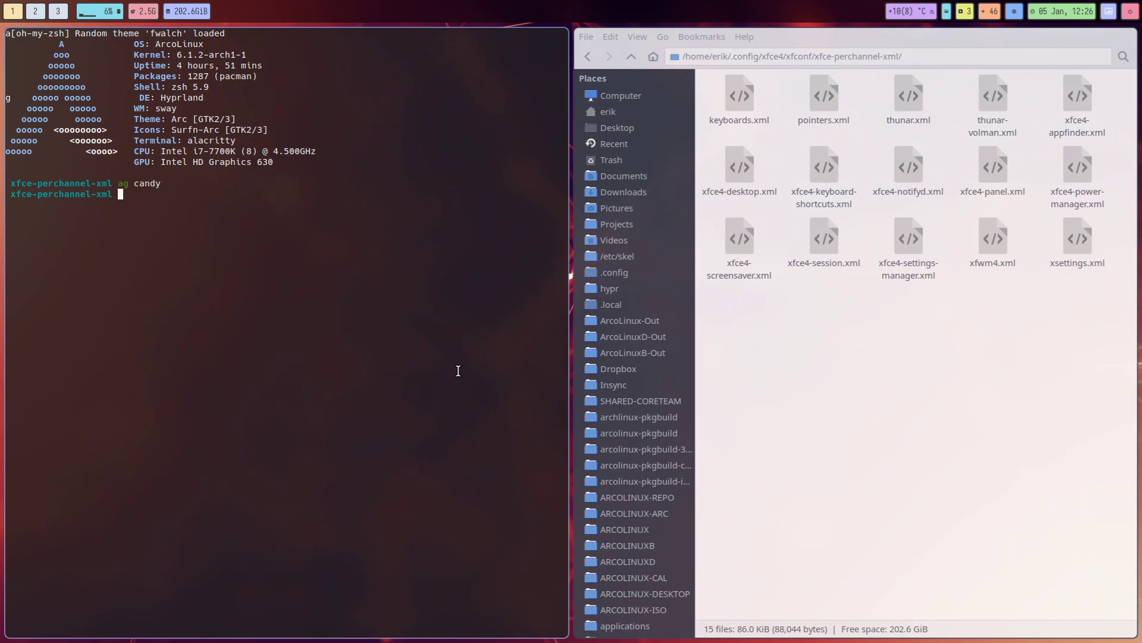
type("ag theme")
key("Return")
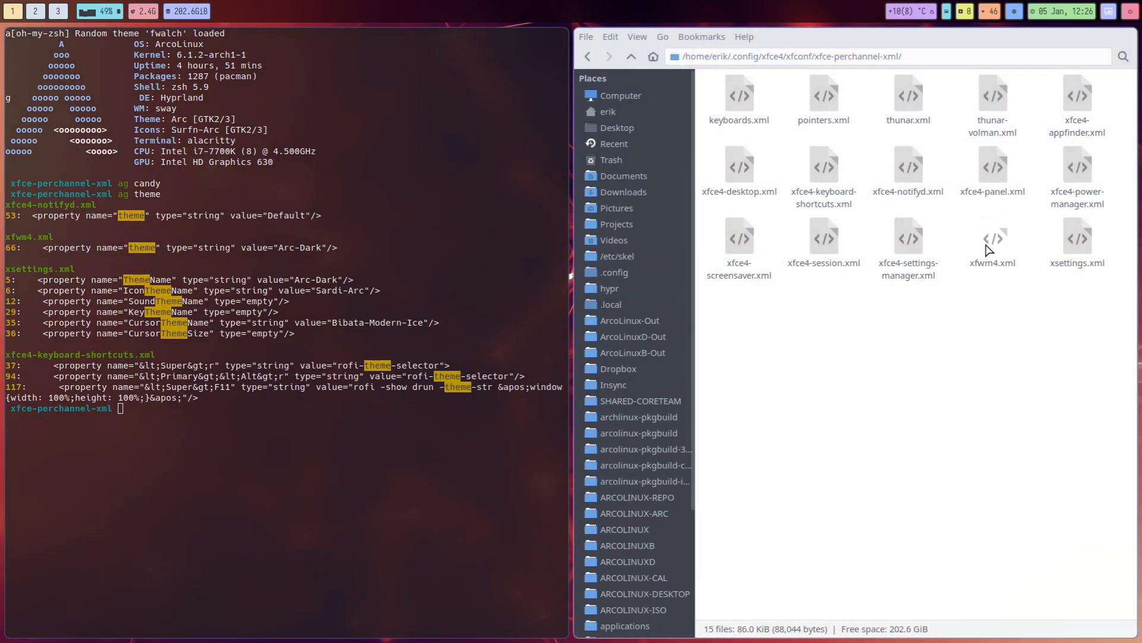
Step: Open xfwm4.xml full screen, change its theme value from Arc-Dark to Arc, and save
double_click(993, 249)
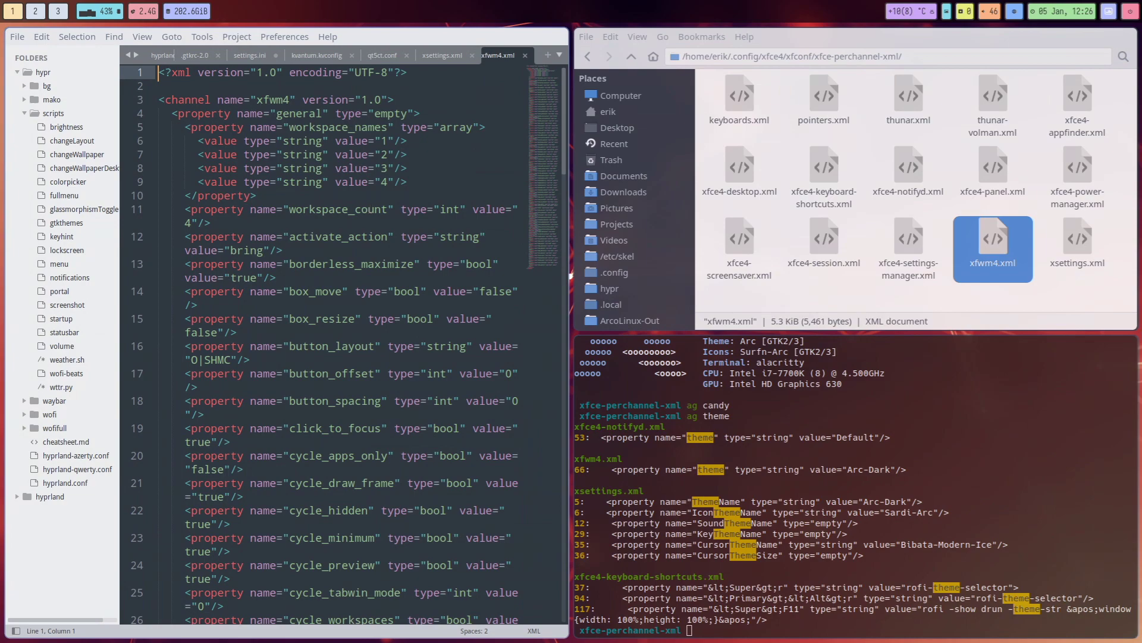
key("super+f")
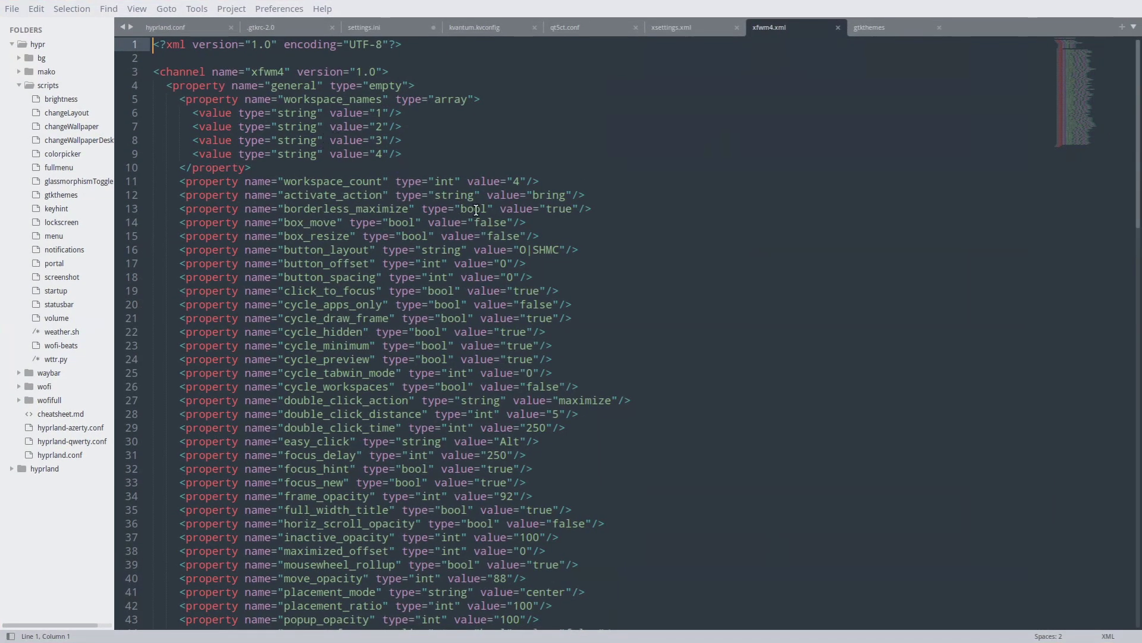
scroll(478, 210, "down", 5)
scroll(478, 209, "down", 5)
scroll(477, 209, "down", 5)
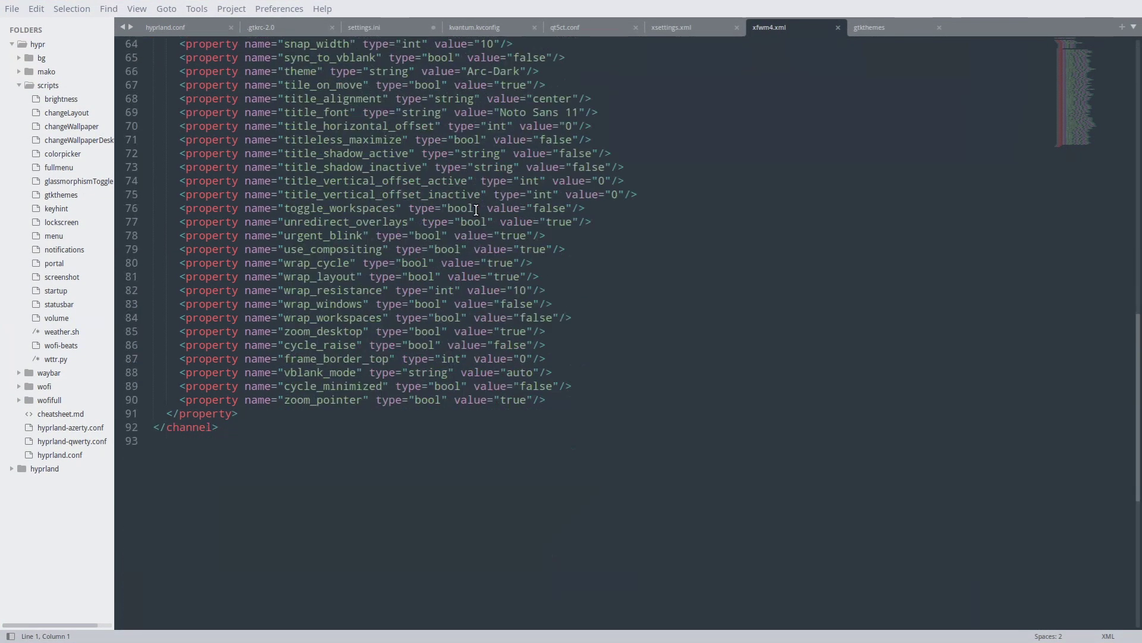
scroll(478, 209, "down", 3)
scroll(475, 210, "up", 6)
key("ctrl+f")
type("Original")
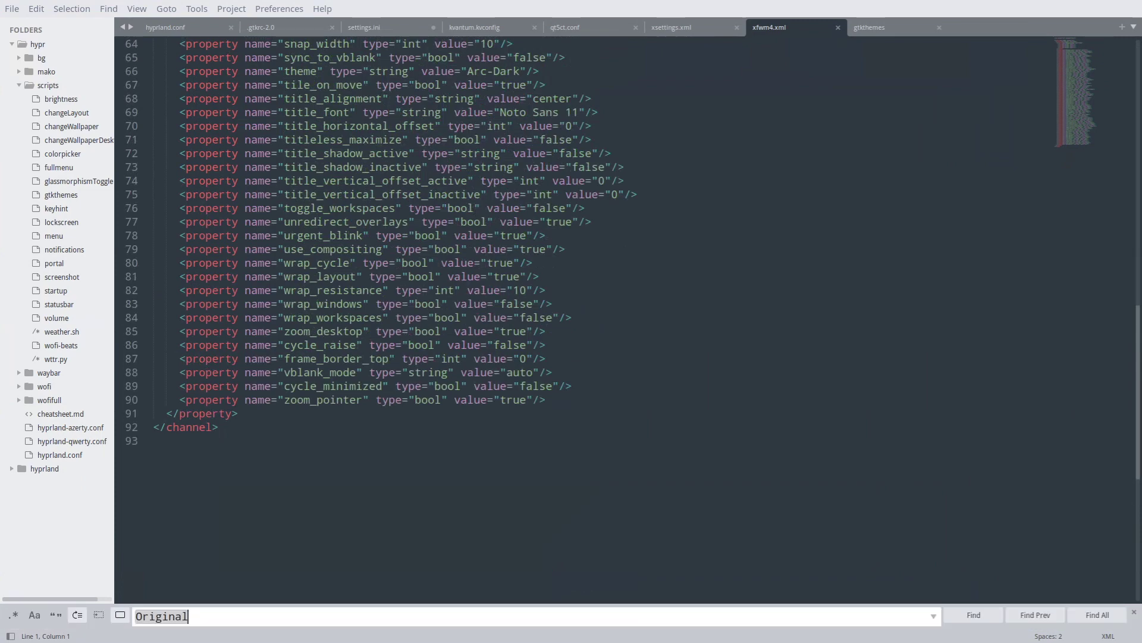
type("arc")
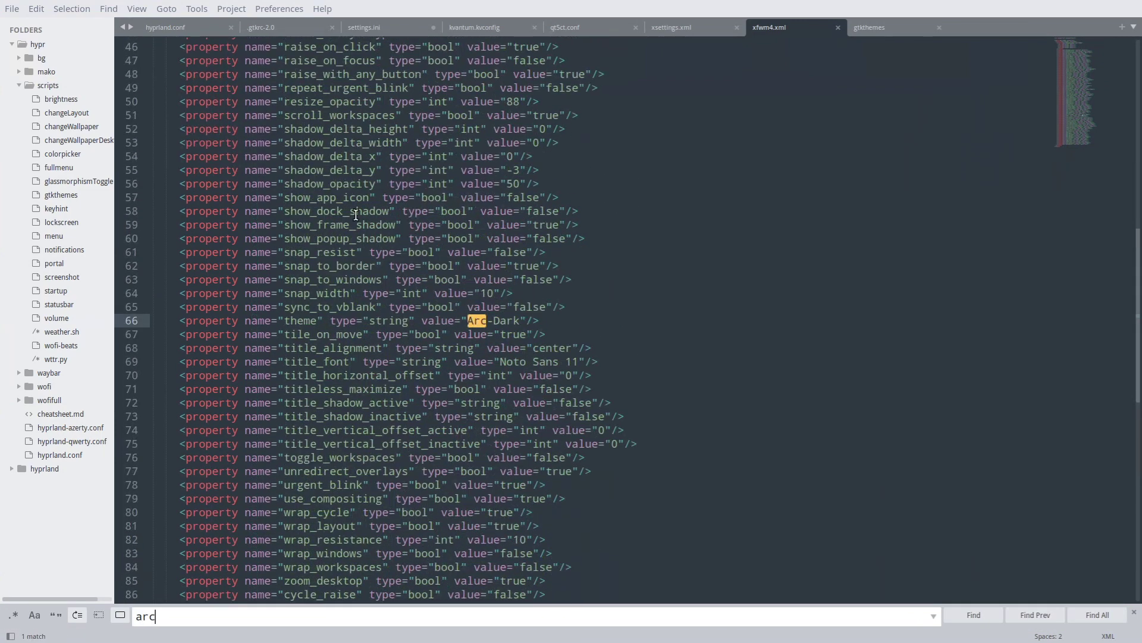
double_click(506, 321)
key("BackSpace")
key("BackSpace")
key("BackSpace")
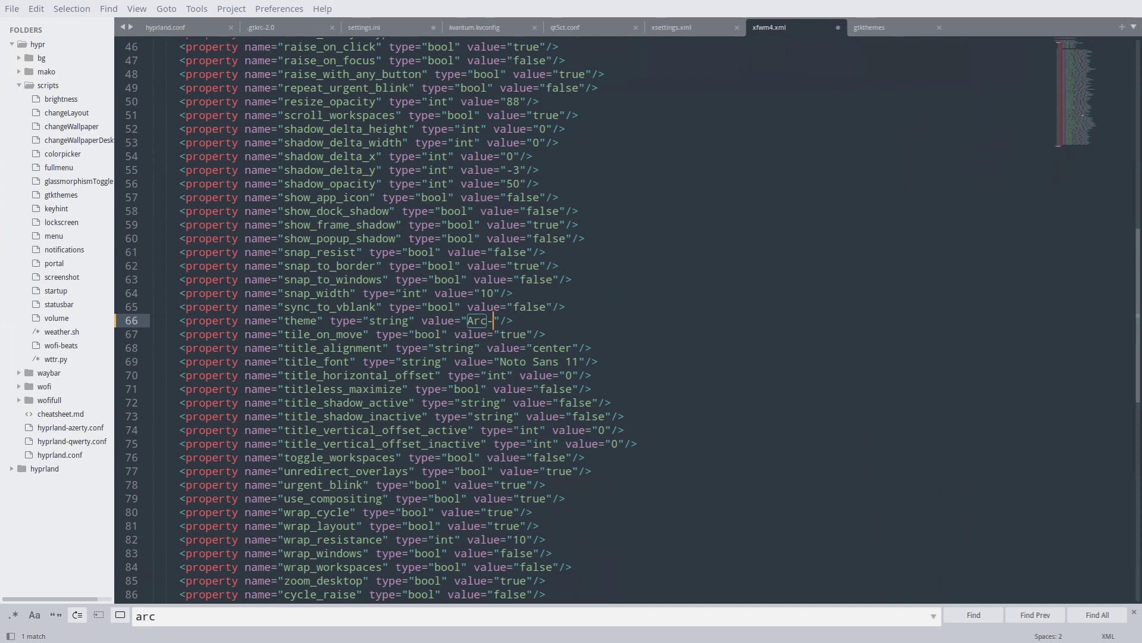
key("ctrl+s")
Step: Search xfwm4.xml for 'bibata' and return to the file manager
double_click(476, 320)
scroll(483, 392, "down", 3)
scroll(486, 401, "down", 1)
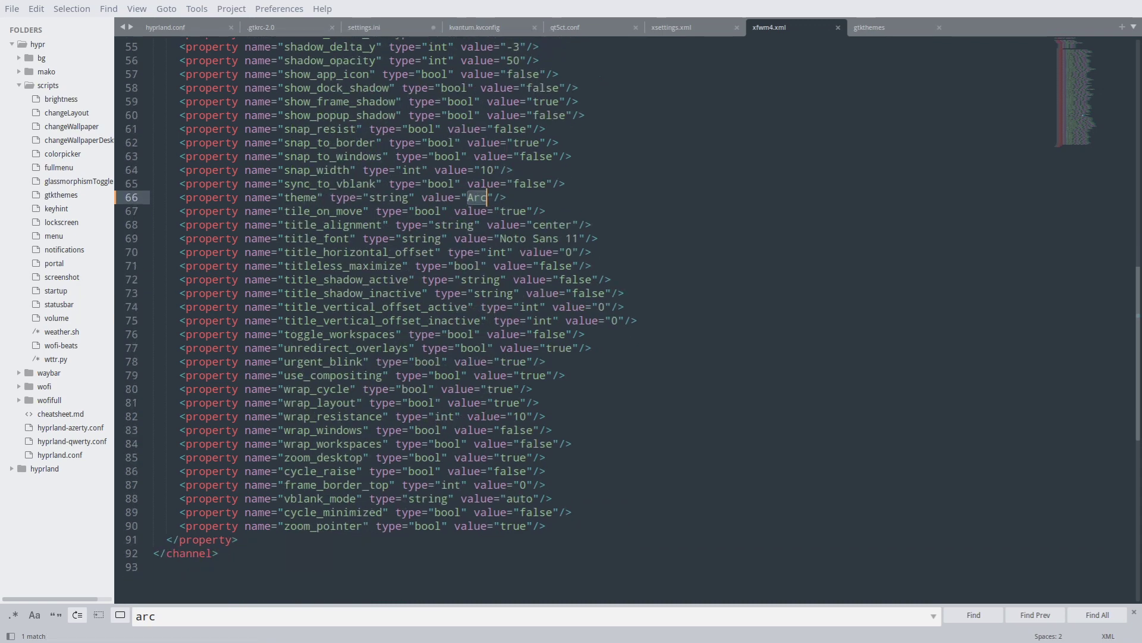
key("ctrl+f")
type("biba")
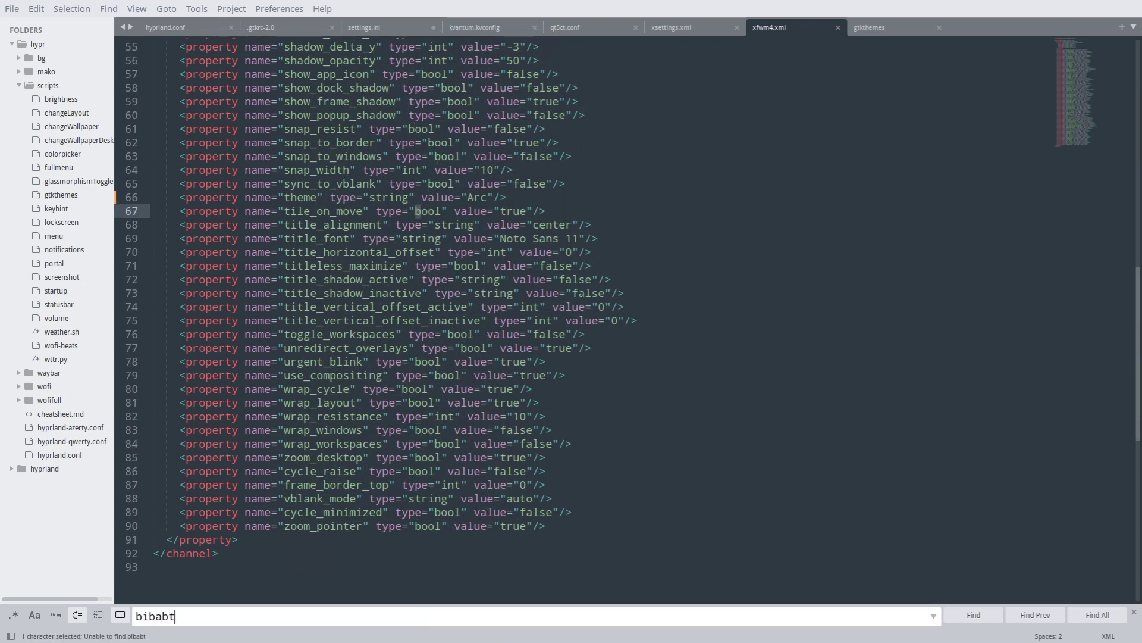
type("ta")
key("super+1")
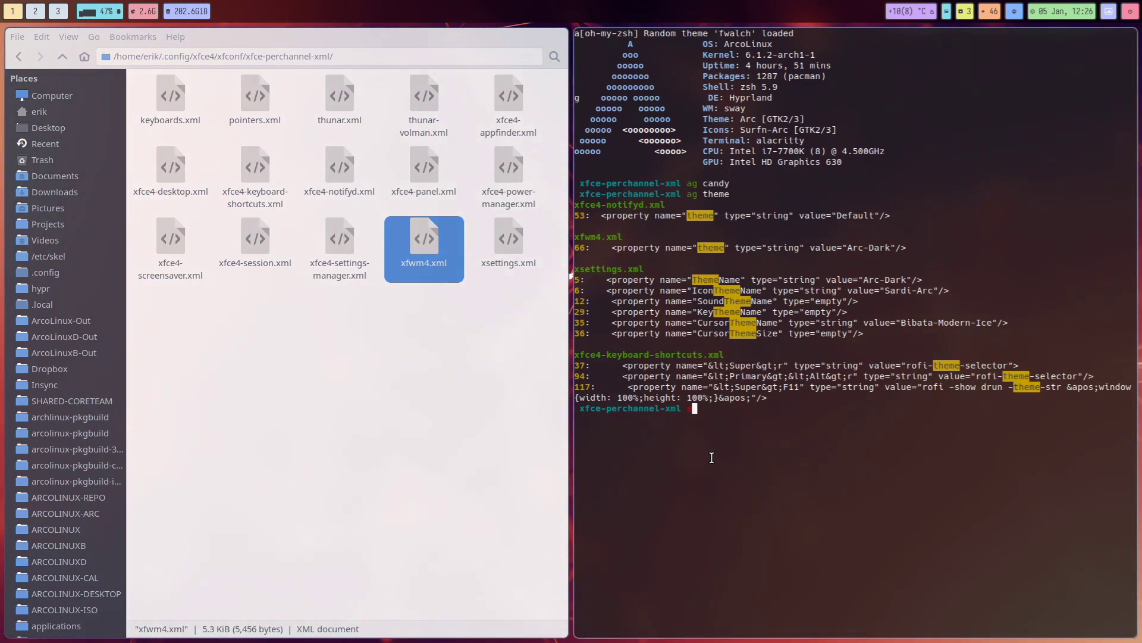
type("ag bibata")
Step: After 'ag bibata', set xsettings.xml's cursor theme to Bibata-Original-Ice, save, and close
key("Return")
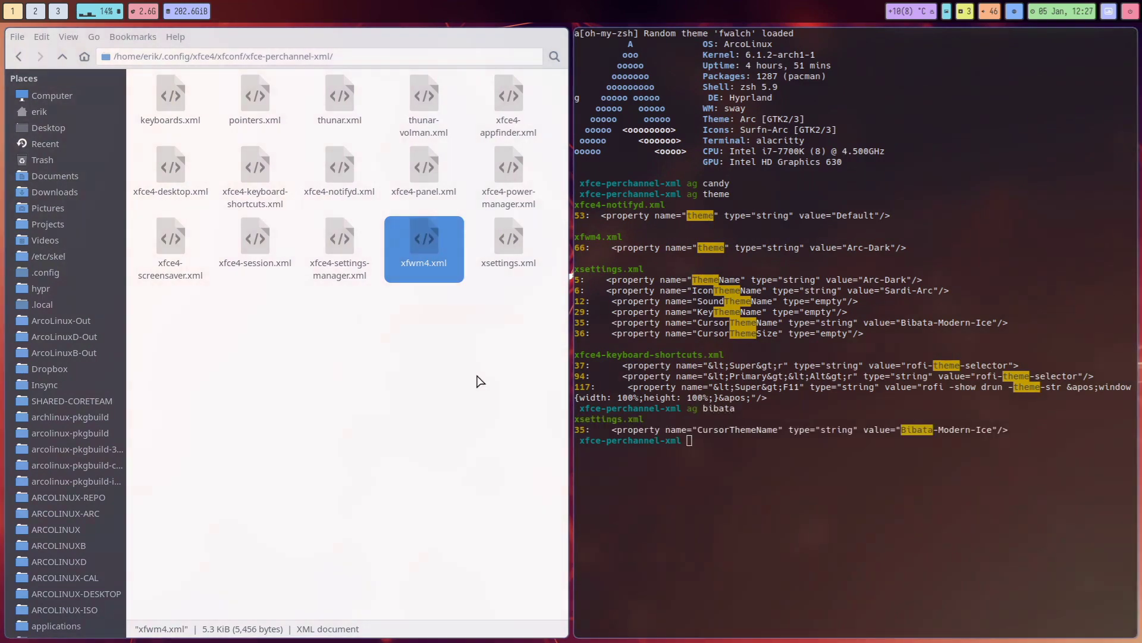
left_click(474, 375)
left_click(509, 243)
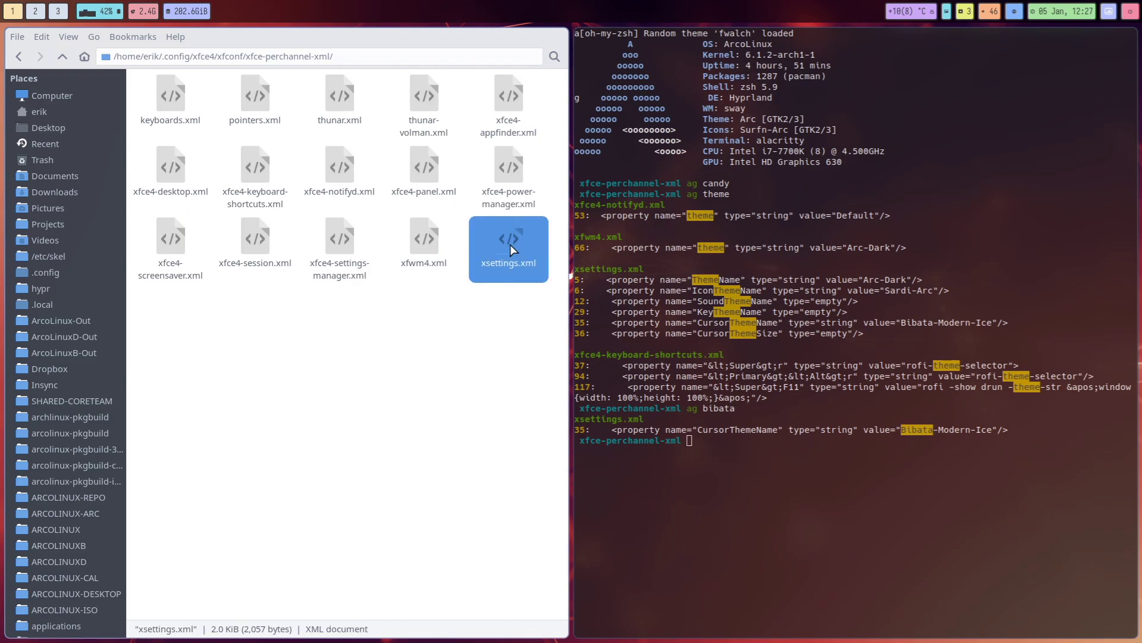
double_click(510, 244)
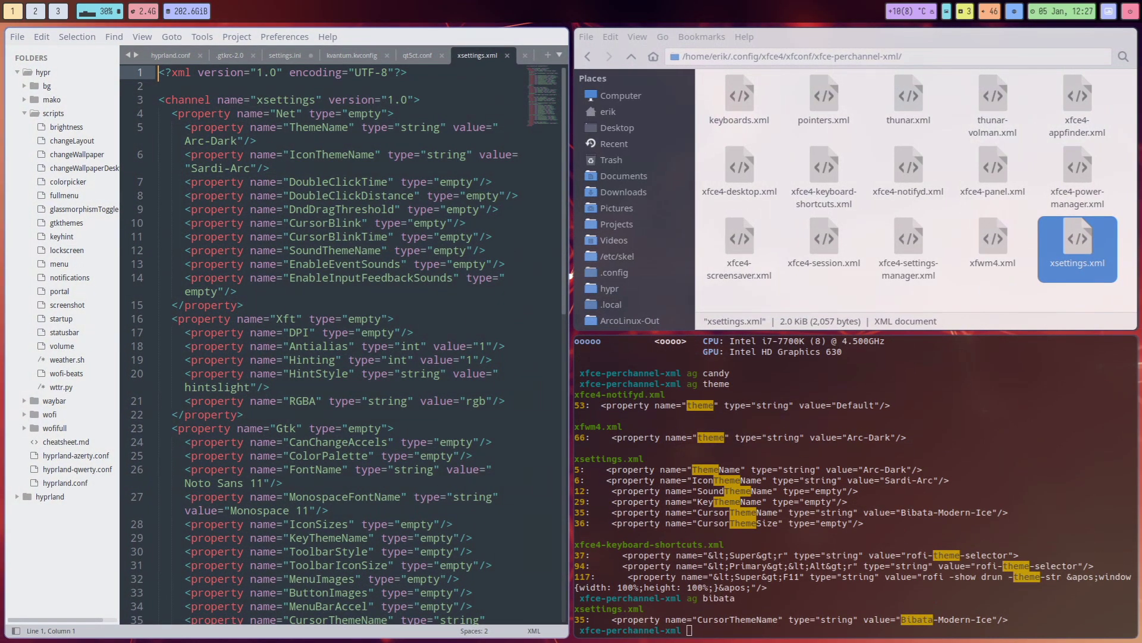
key("ctrl+f")
type("bib")
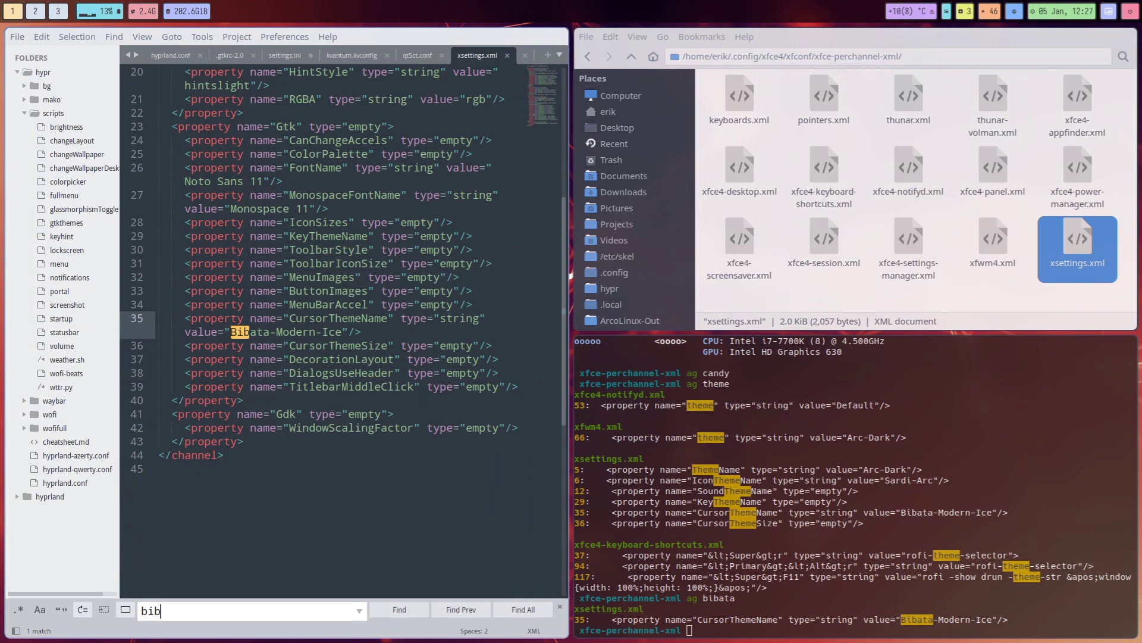
double_click(299, 332)
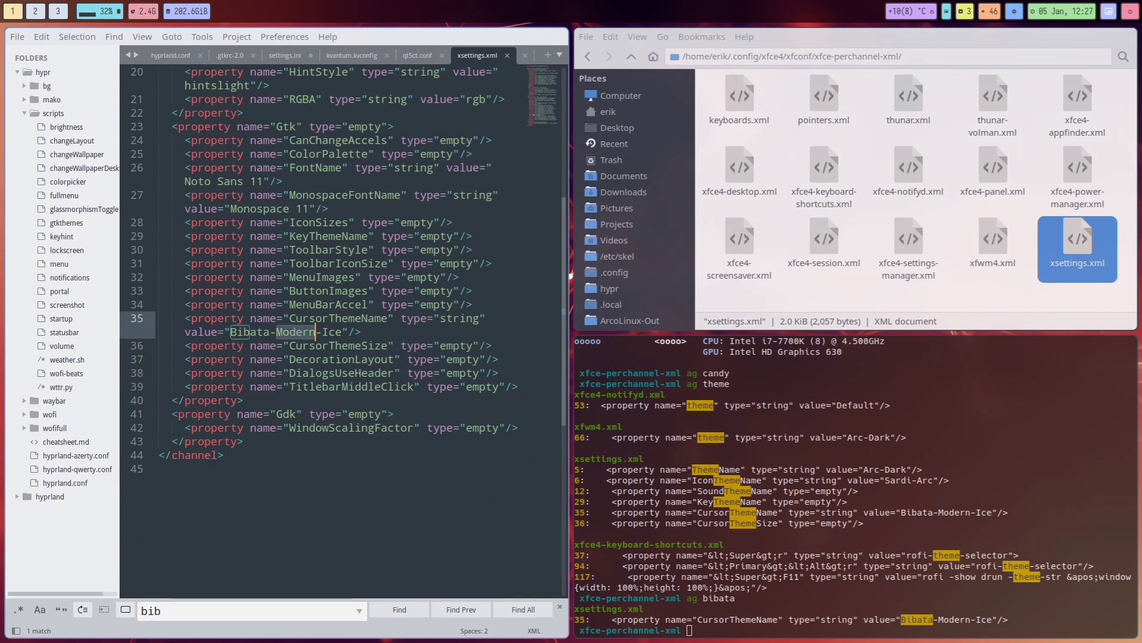
type("Original")
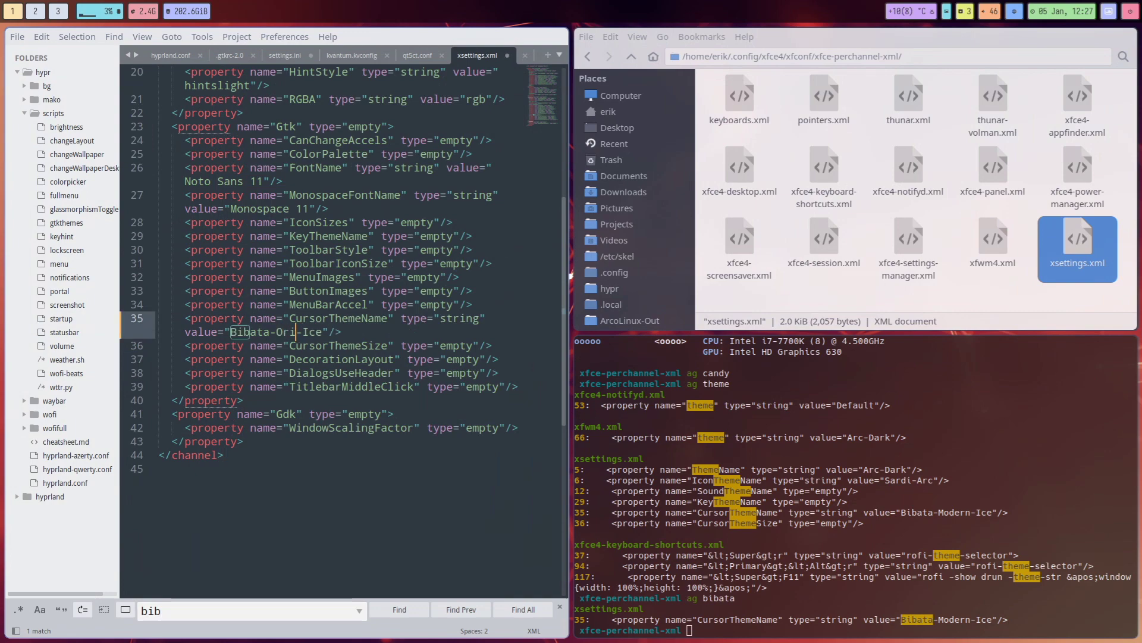
key("ctrl+s")
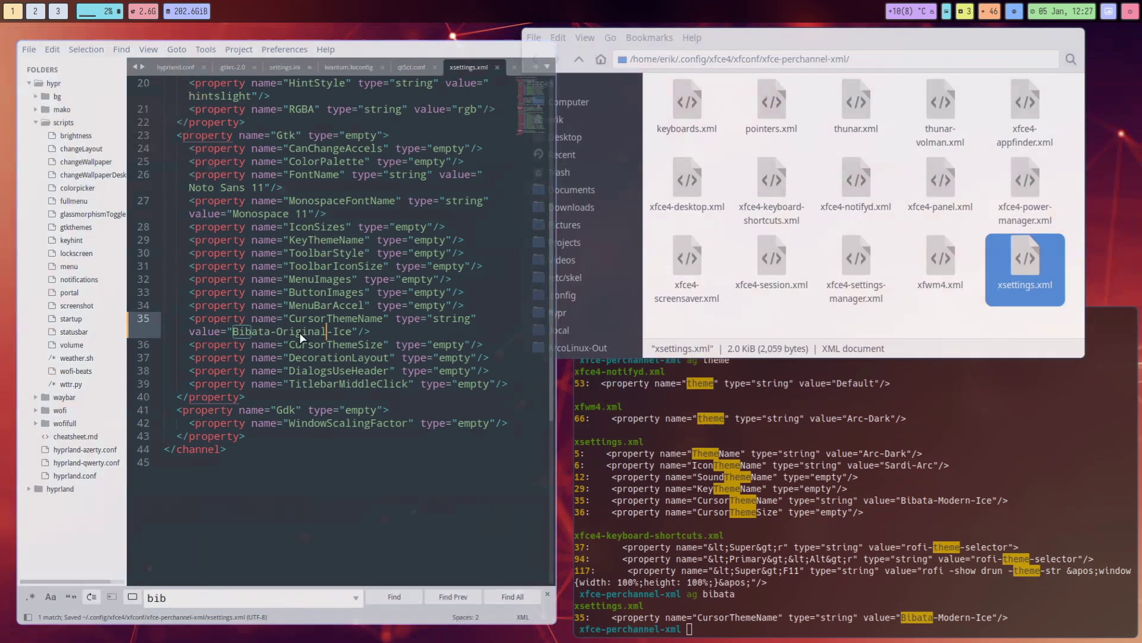
key("super+q")
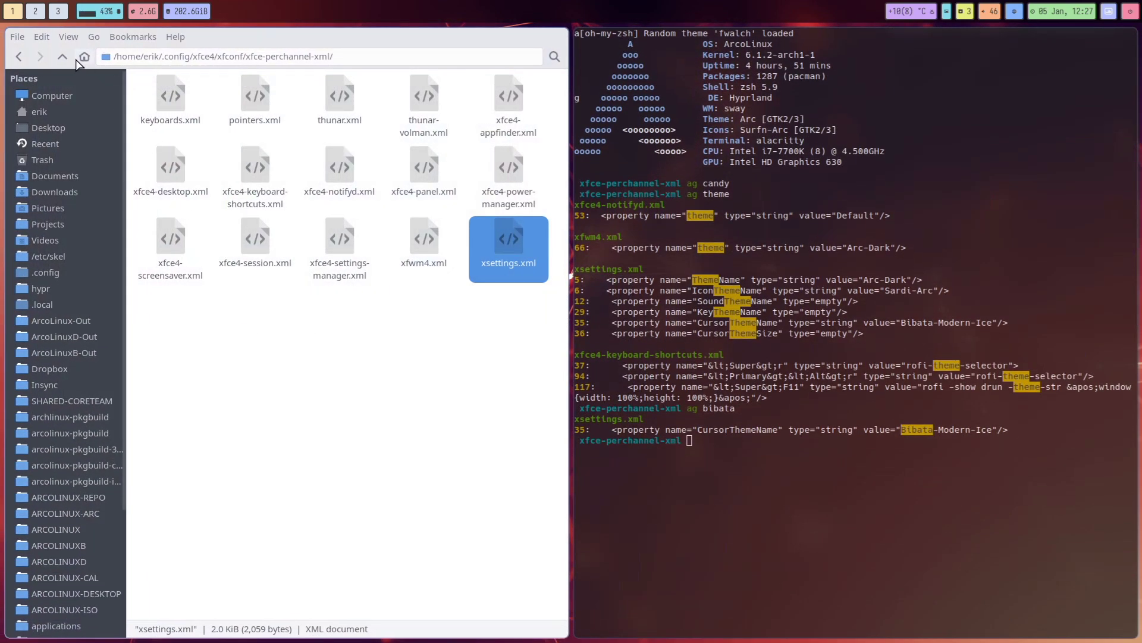
Step: Go up from xfce-perchannel-xml to the home folder and open ~/.local/share
left_click(63, 56)
left_click(62, 55)
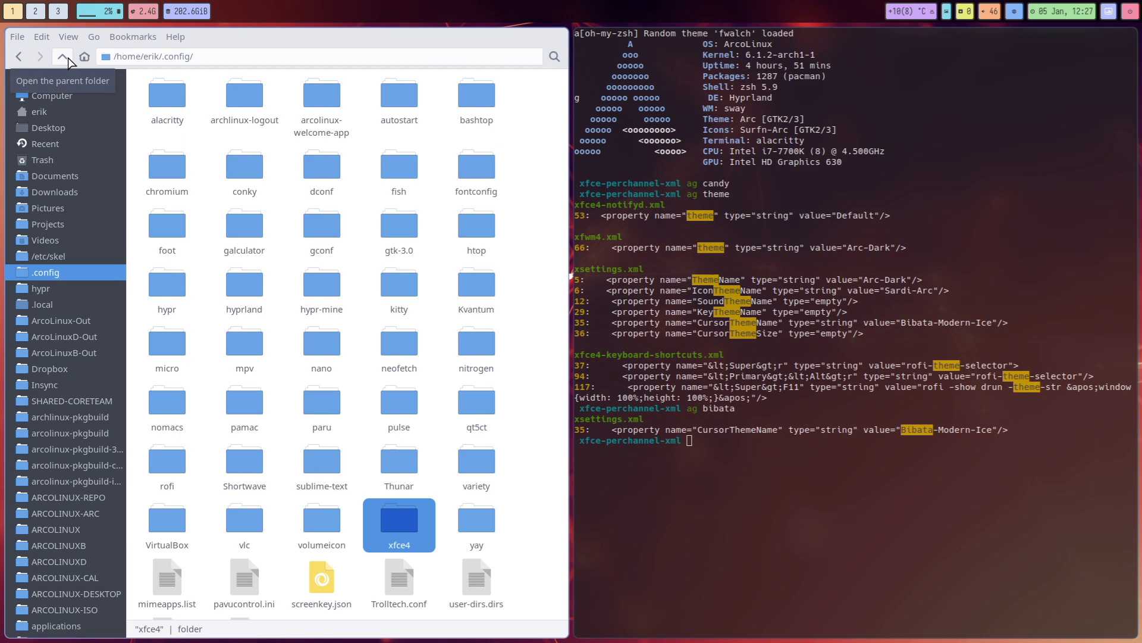
left_click(175, 458)
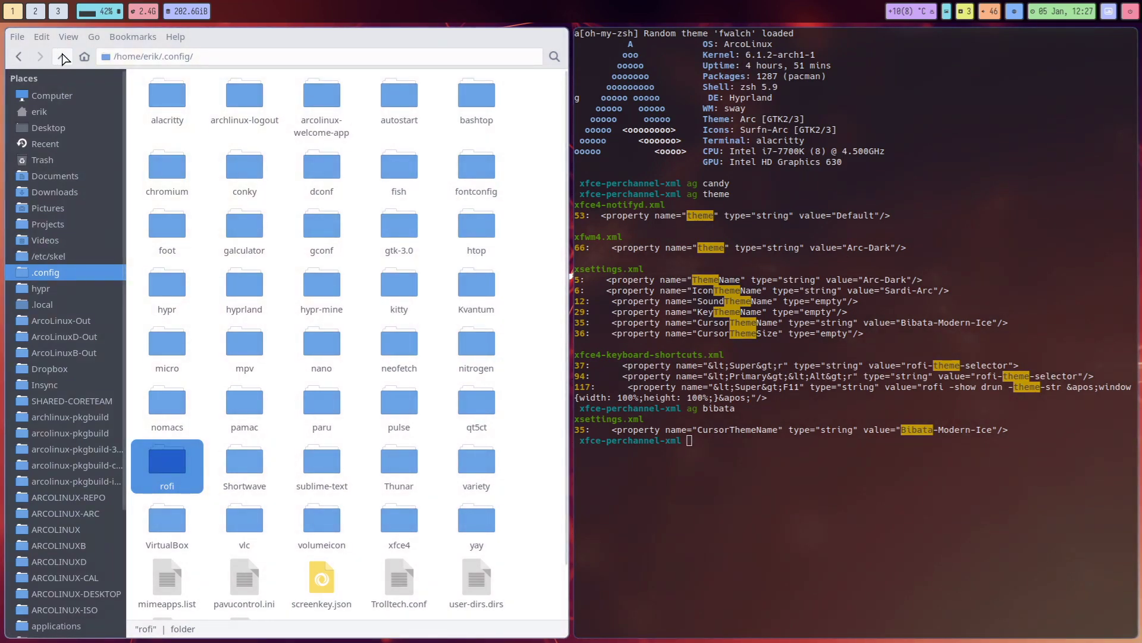
left_click(62, 58)
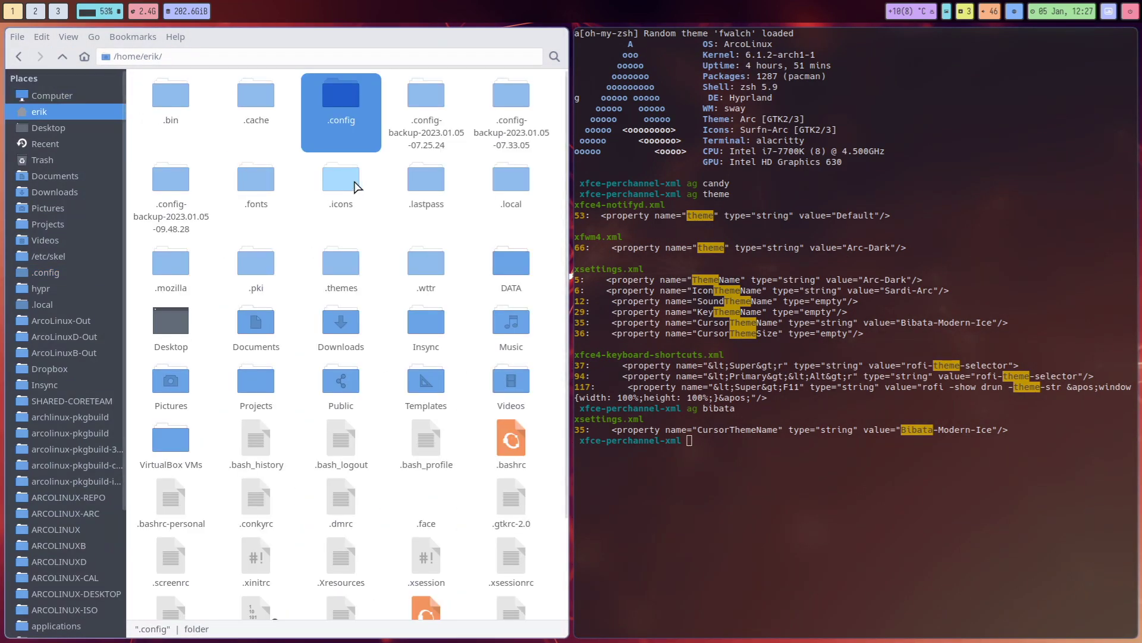
double_click(511, 184)
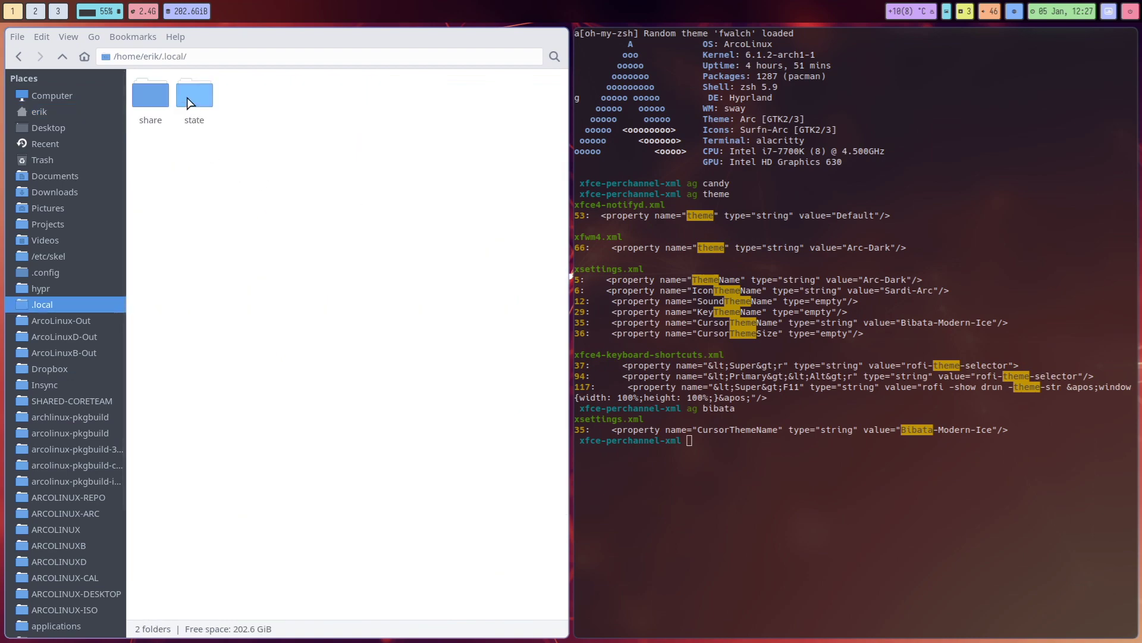
double_click(155, 96)
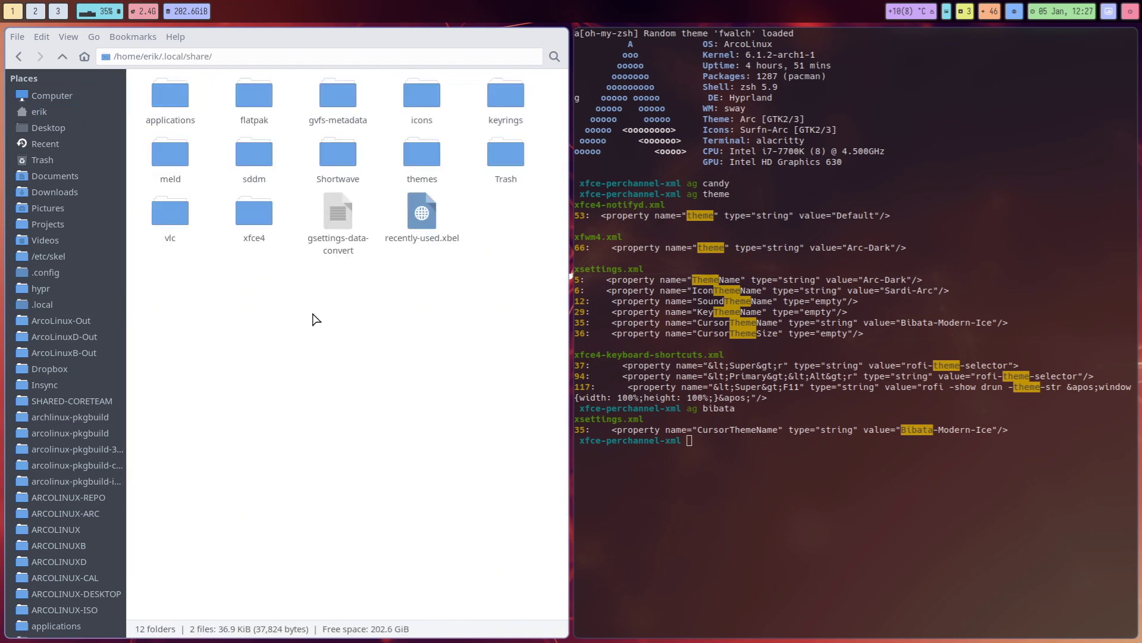